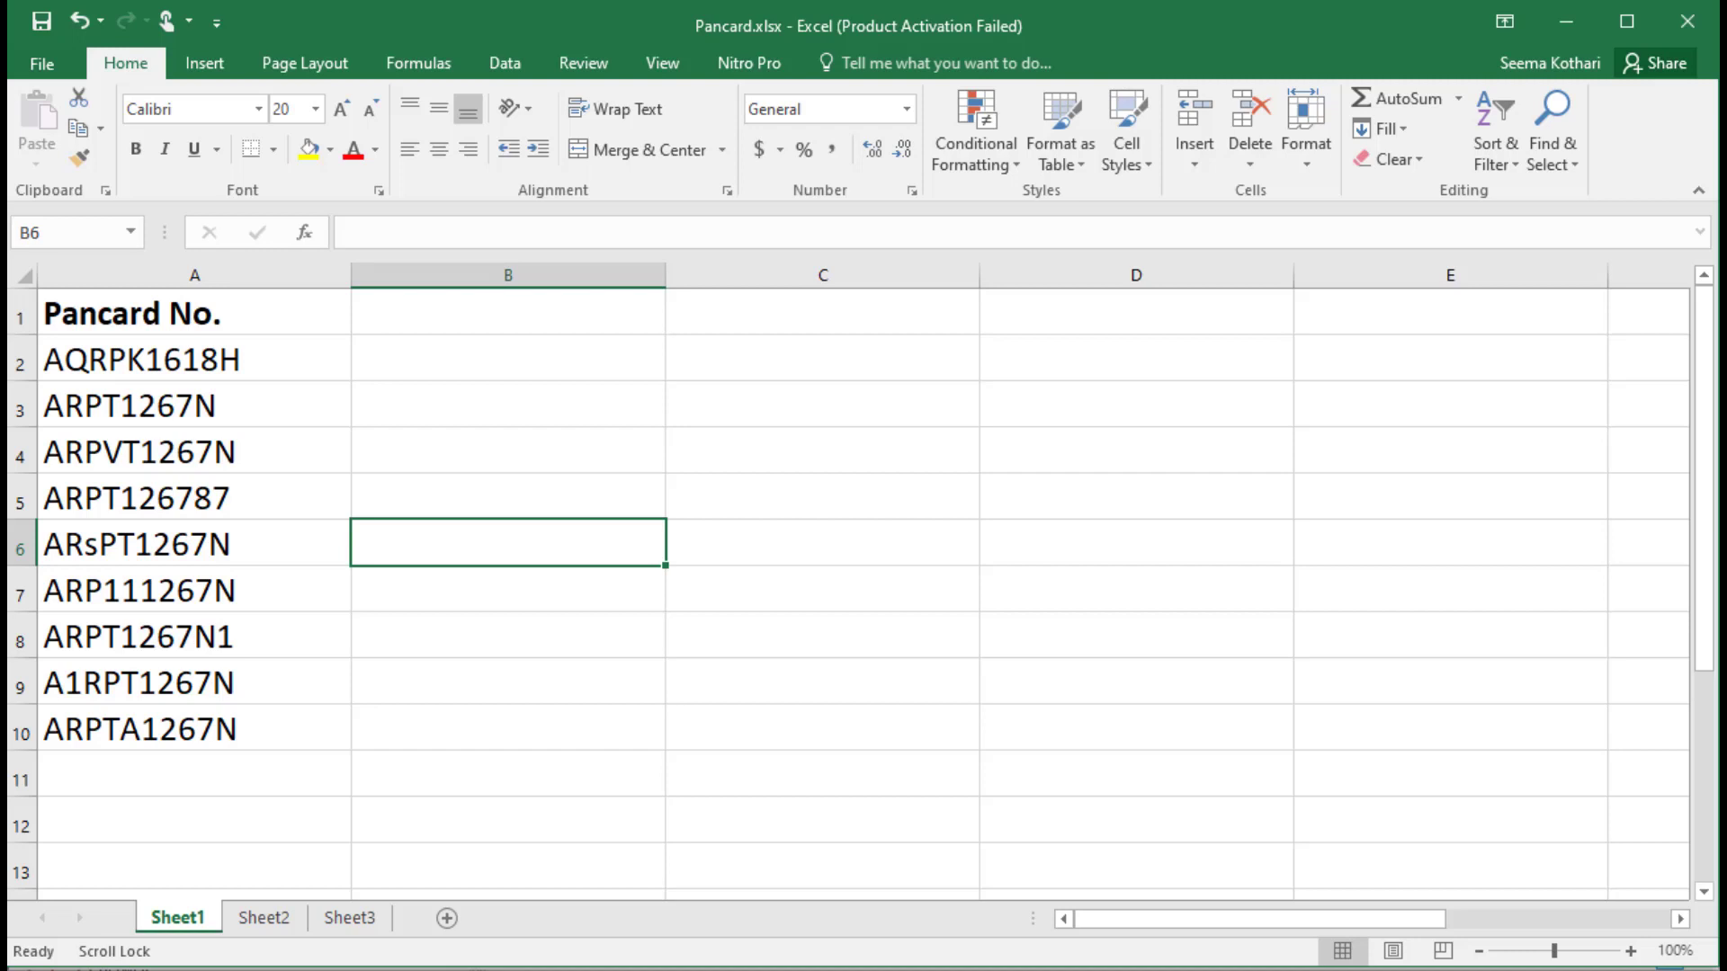
- Switch to AutomationEdge Process Studio and add a Microsoft Excel Input step to the PAN Card Validation canvas
{"action": "key", "text": "alt+Tab"}
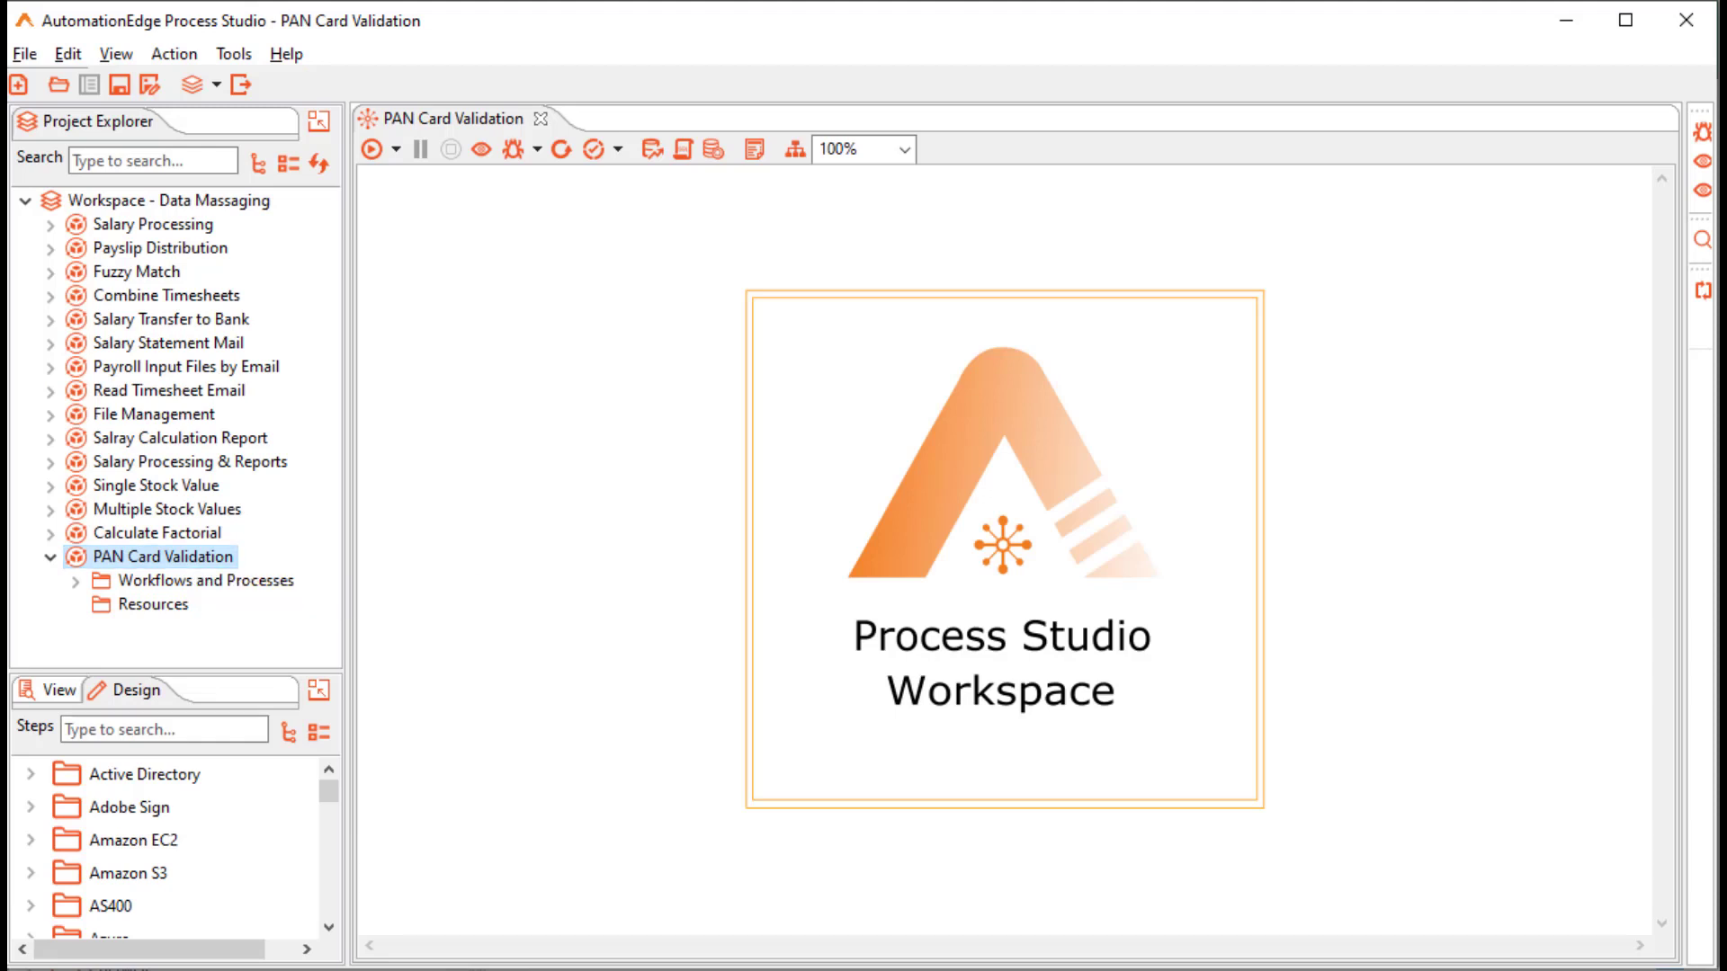
{"action": "type", "text": "excel"}
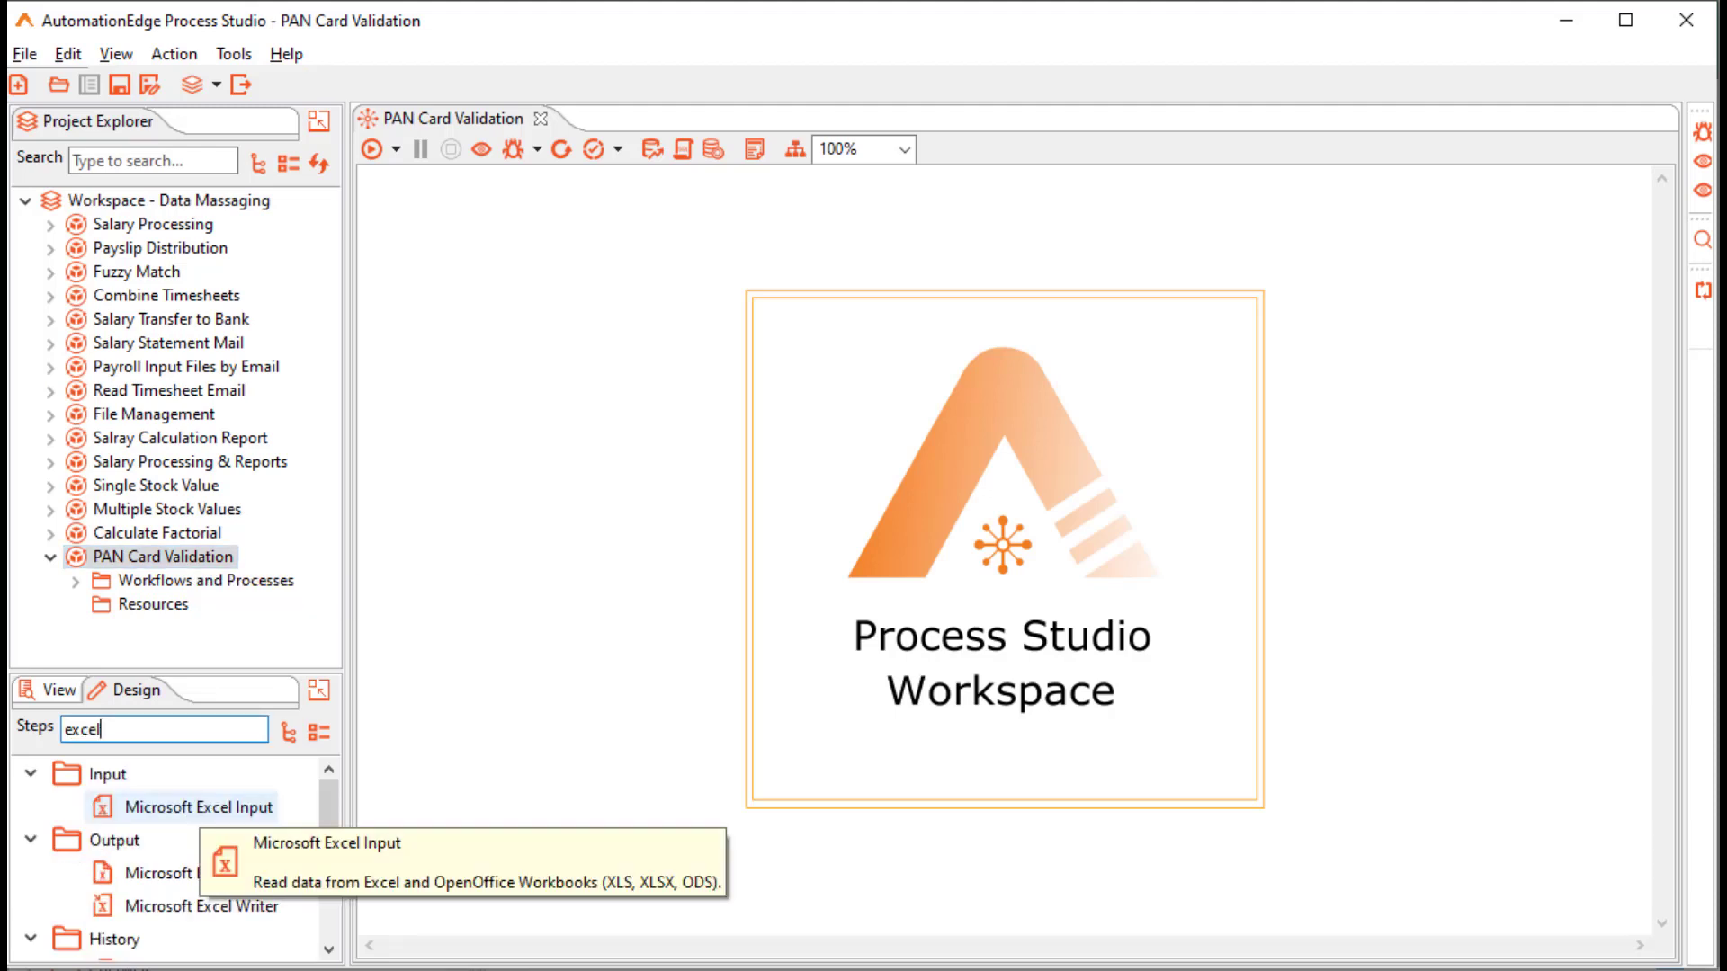
{"action": "double_click", "coordinate": [198, 807]}
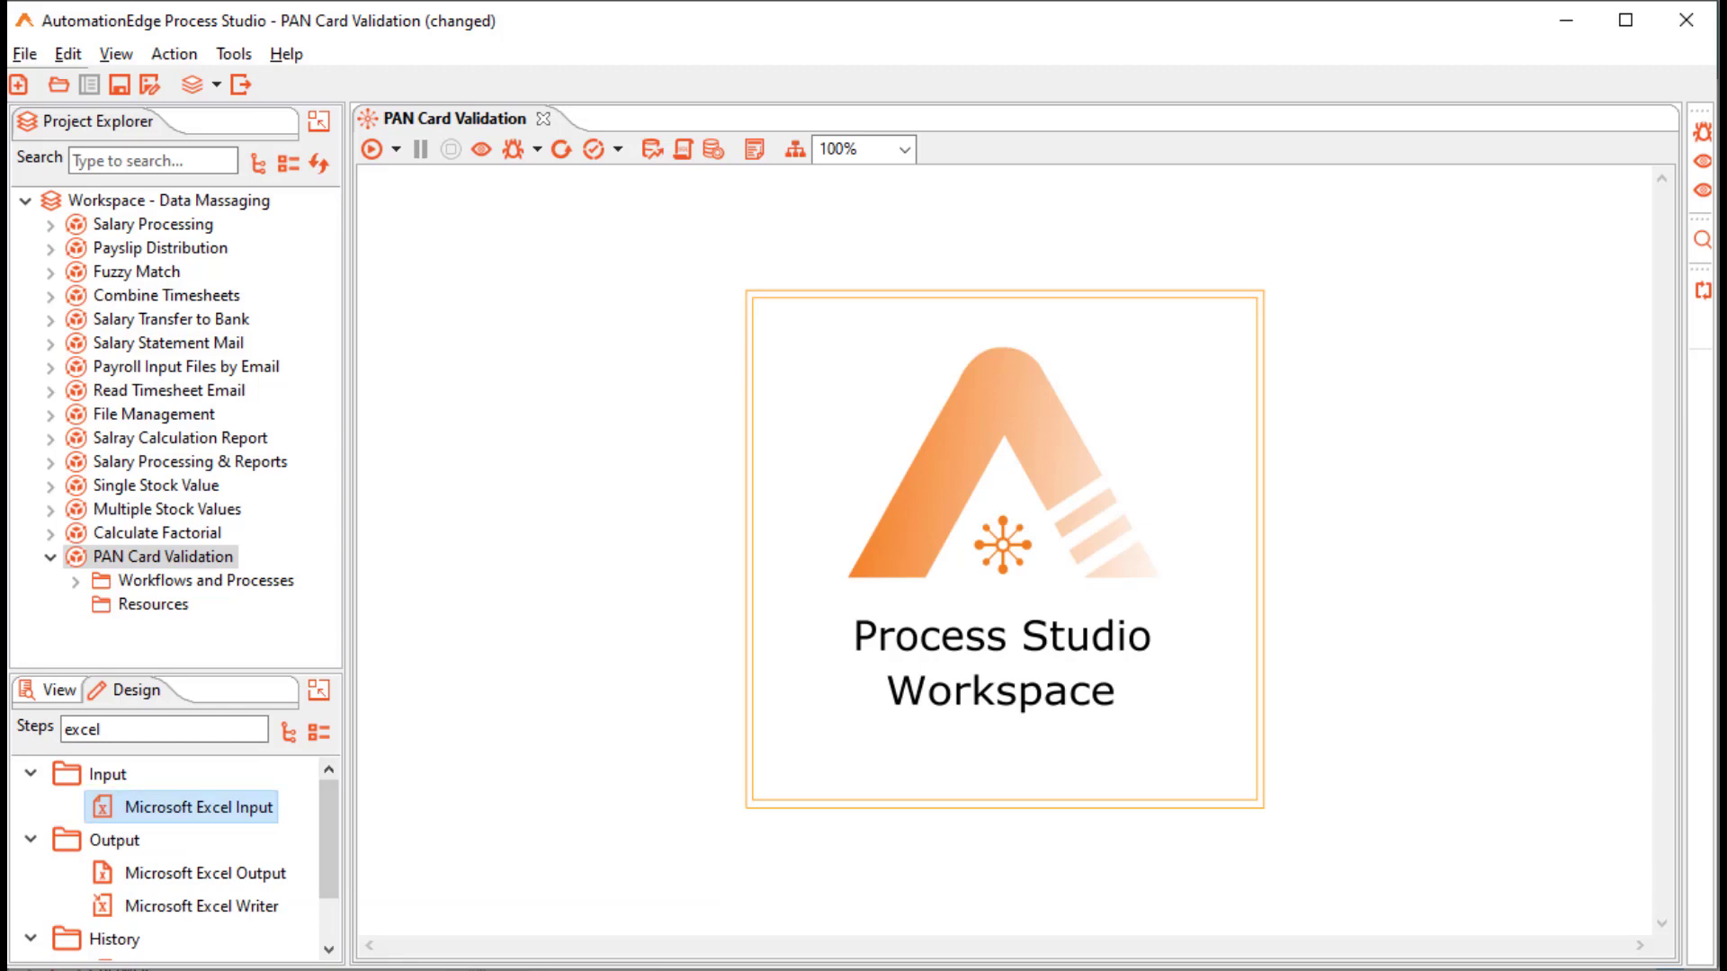
{"action": "left_click_drag", "start_coordinate": [198, 806], "coordinate": [643, 320]}
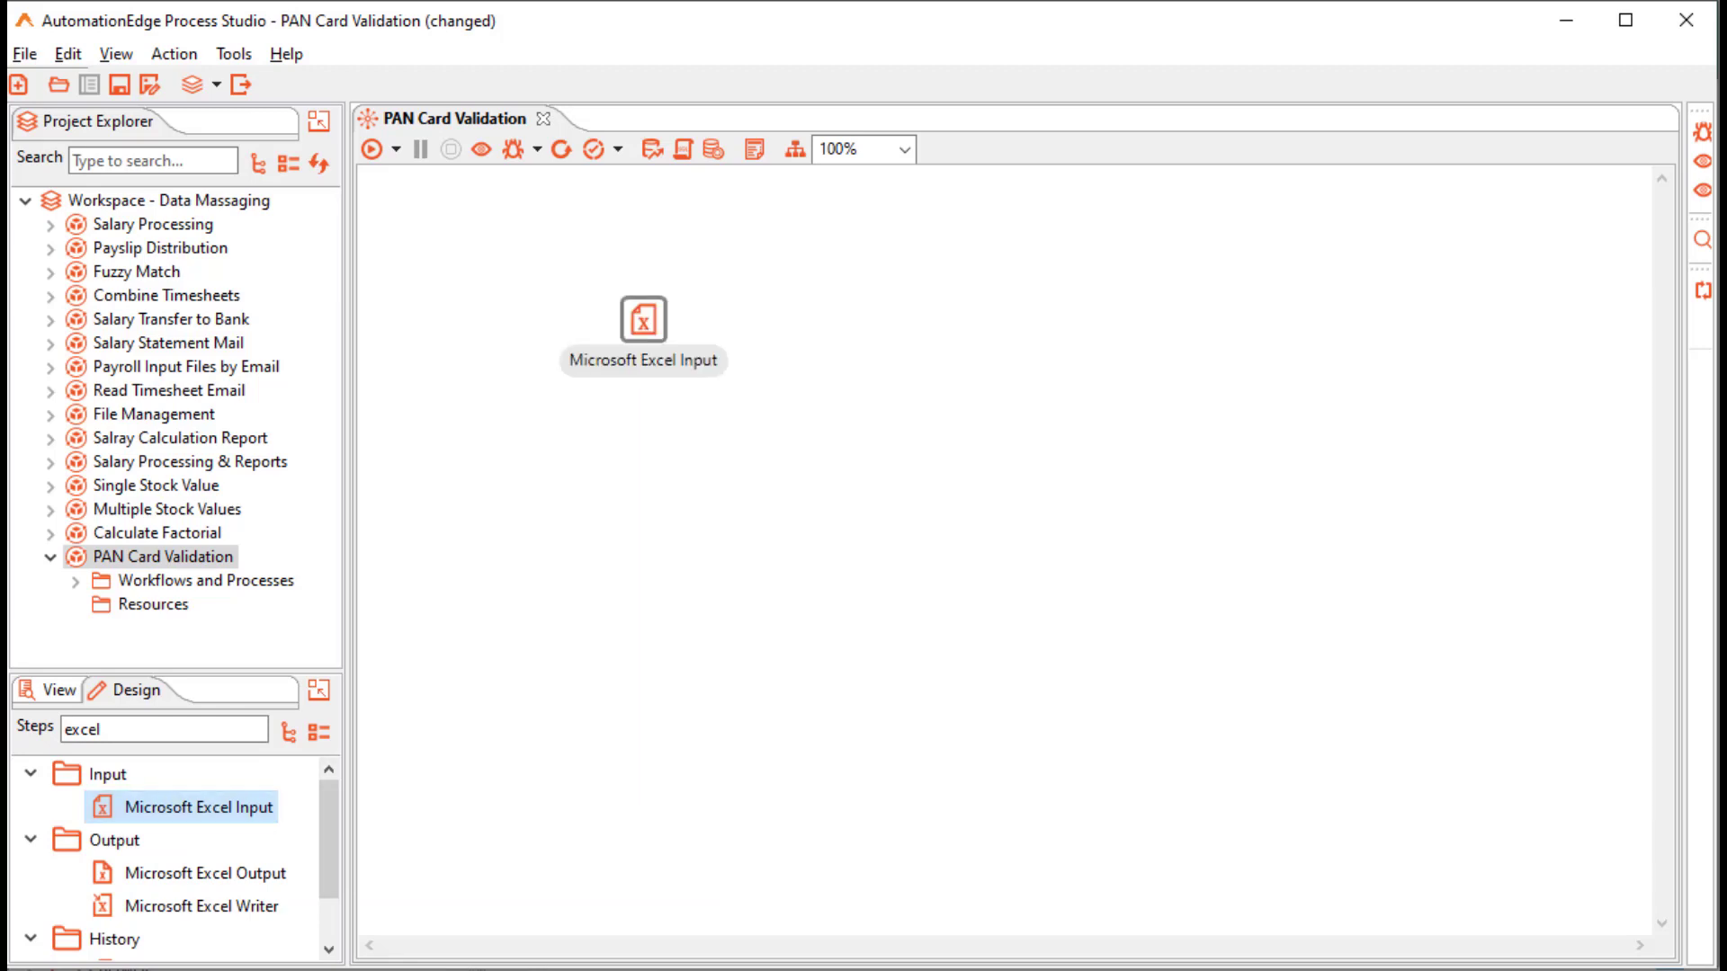
- Name the Excel input step "Read PAN Card Number" and set its spreadsheet type to Excel 2007 XLSX (Apache POI)
{"action": "double_click", "coordinate": [643, 319]}
{"action": "type", "text": "Read PAN Card Nu"}
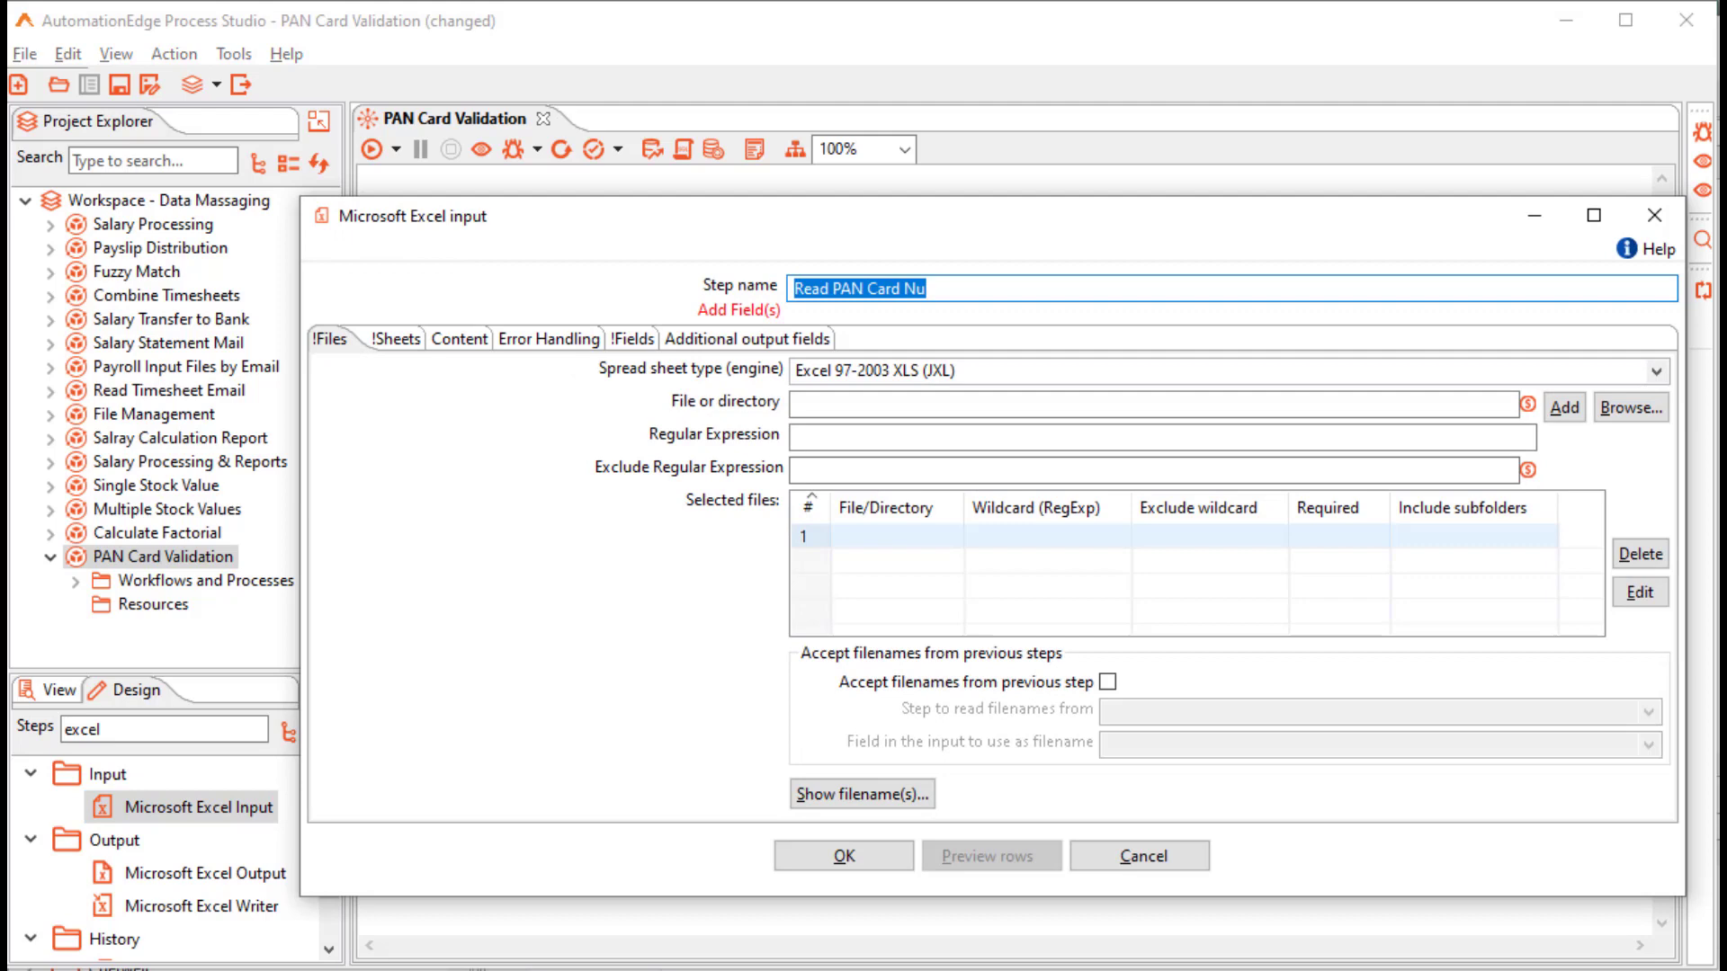
{"action": "type", "text": "Read P"}
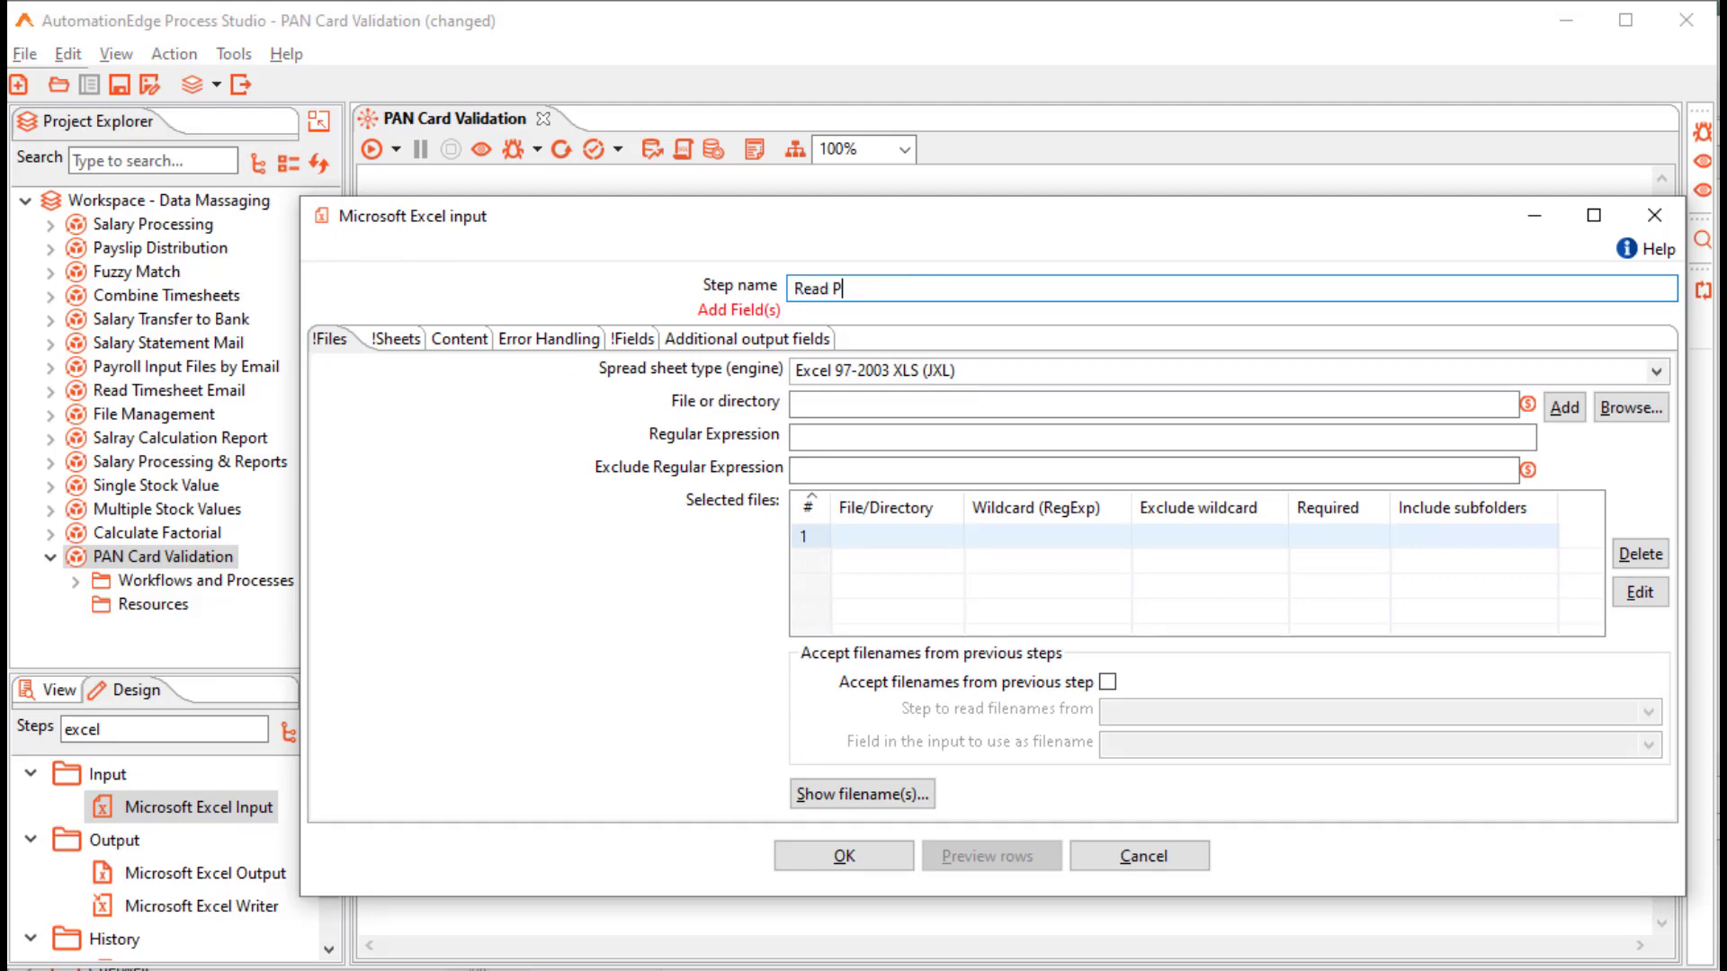
{"action": "type", "text": "AN Card Number"}
{"action": "key", "text": "Tab"}
{"action": "left_click", "coordinate": [1655, 370]}
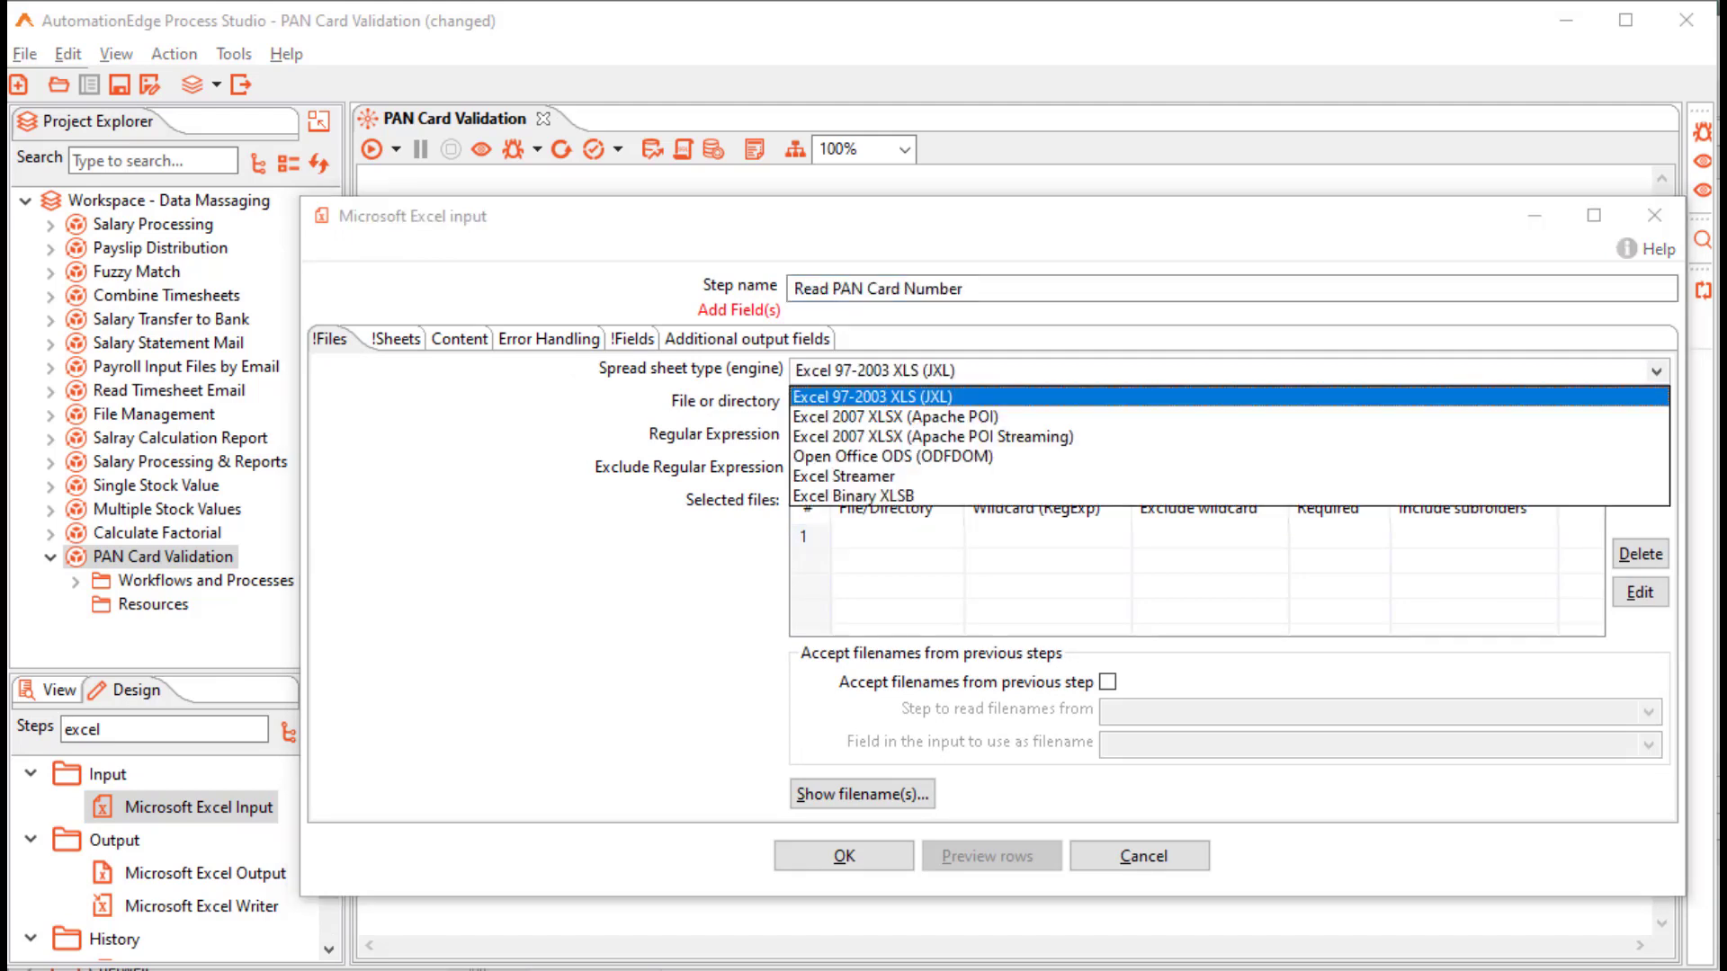
{"action": "left_click", "coordinate": [877, 416]}
- Add Pancard.xlsx to the selected files and get the fields from its header row
{"action": "left_click", "coordinate": [1630, 407]}
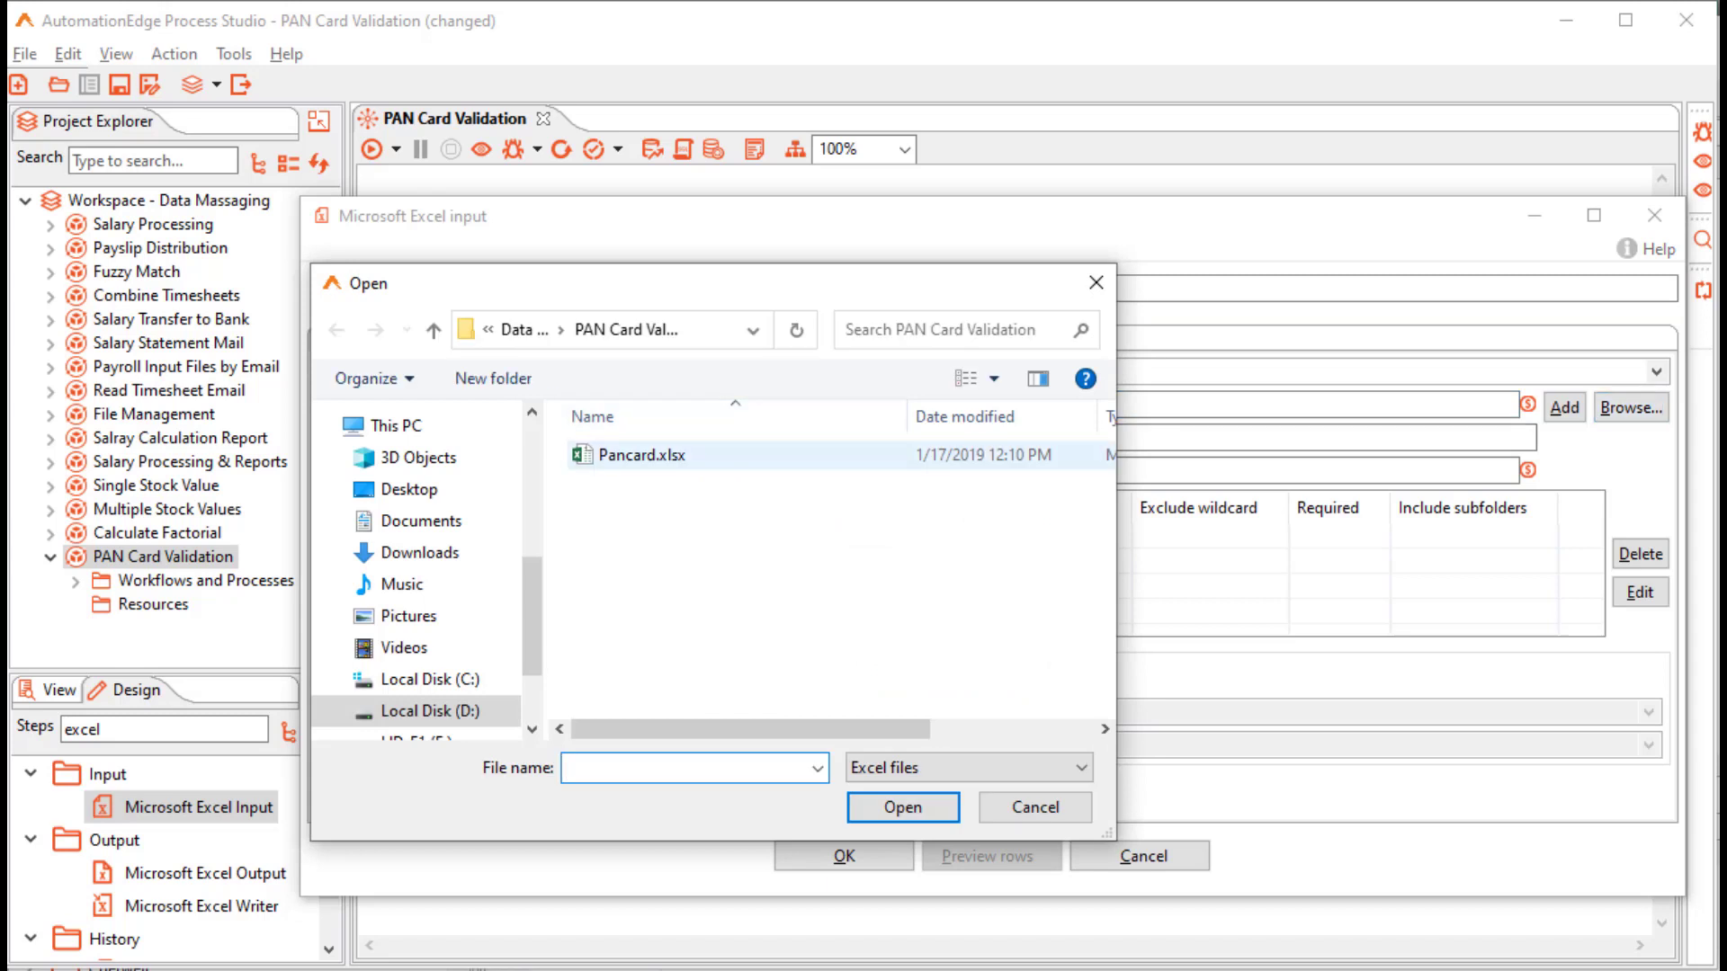
{"action": "double_click", "coordinate": [641, 455]}
{"action": "left_click", "coordinate": [1563, 407]}
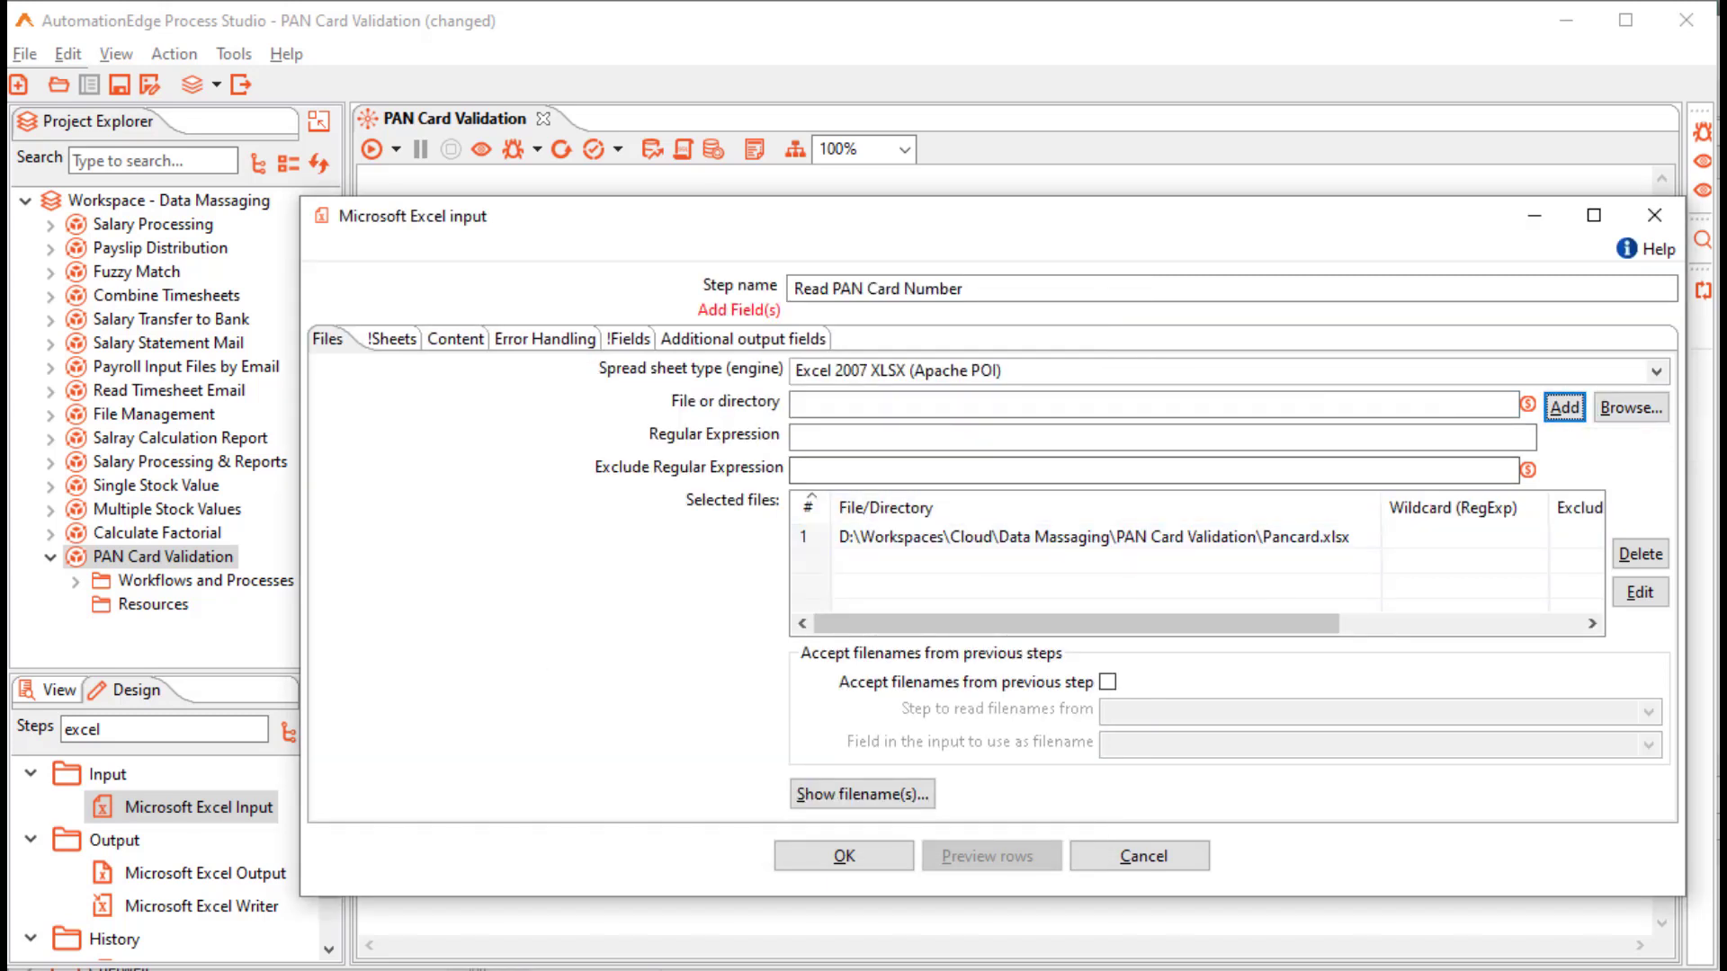
{"action": "left_click", "coordinate": [626, 339]}
{"action": "key", "text": "alt+g"}
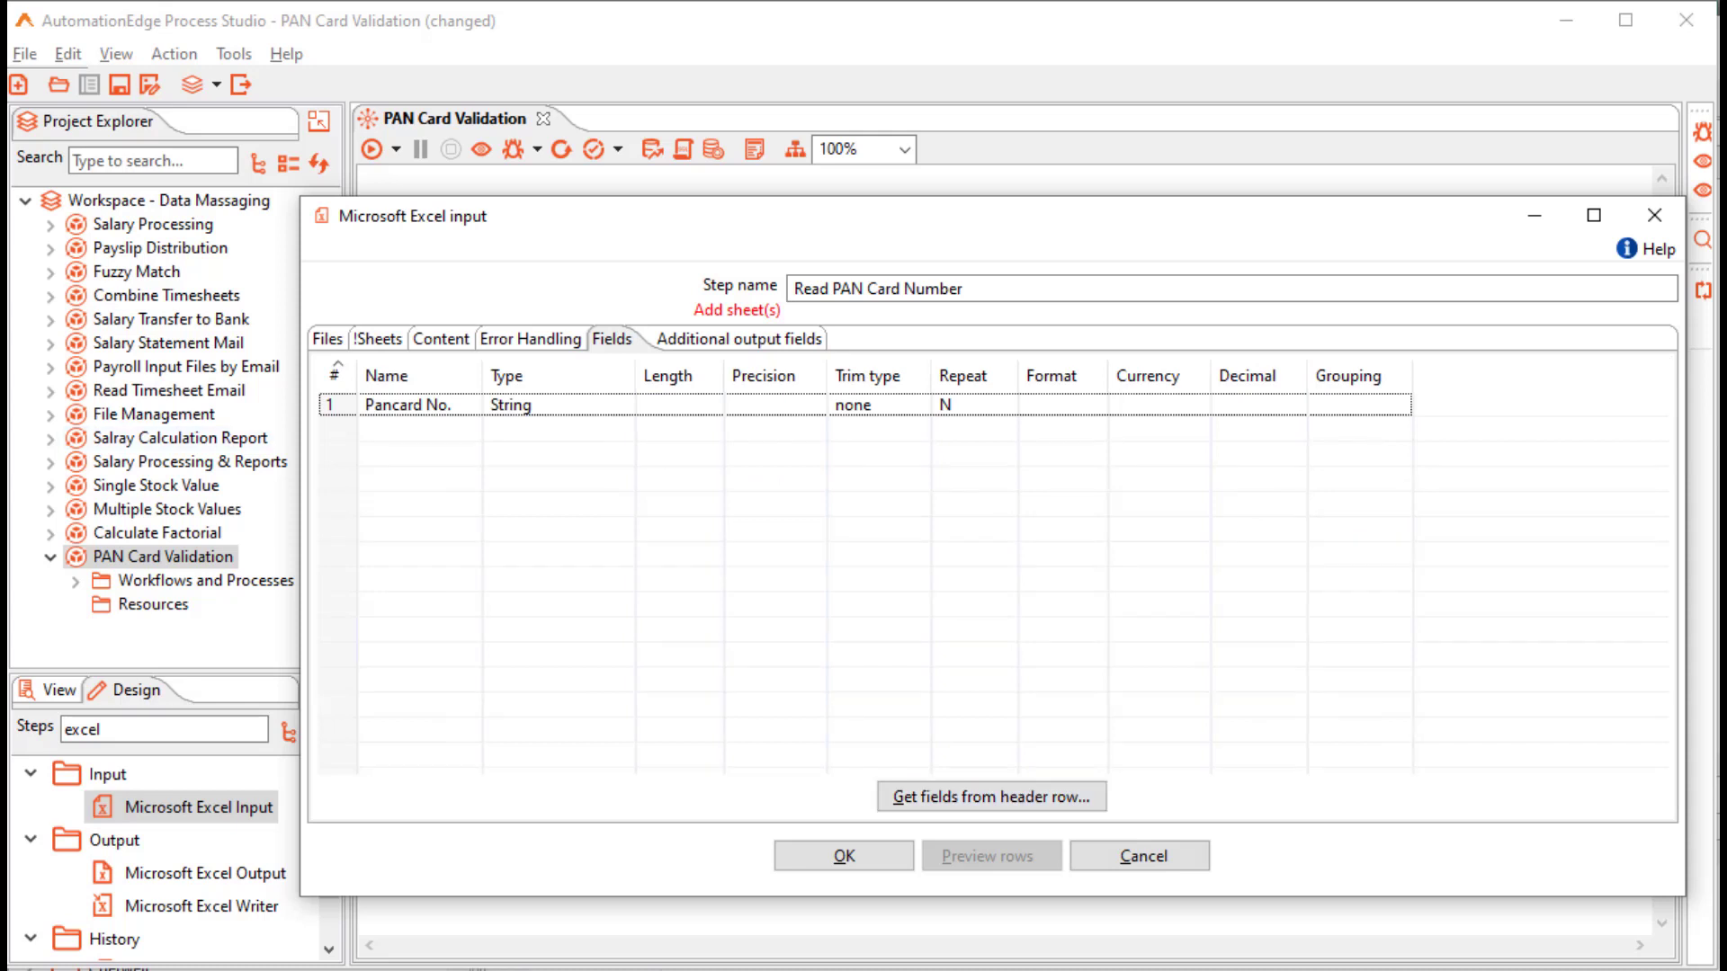
- Replace the folder path of the selected Pancard.xlsx file with the Internal.Entry.Current.Directory variable and save the Excel input settings
{"action": "left_click", "coordinate": [328, 339]}
{"action": "left_click", "coordinate": [1122, 534]}
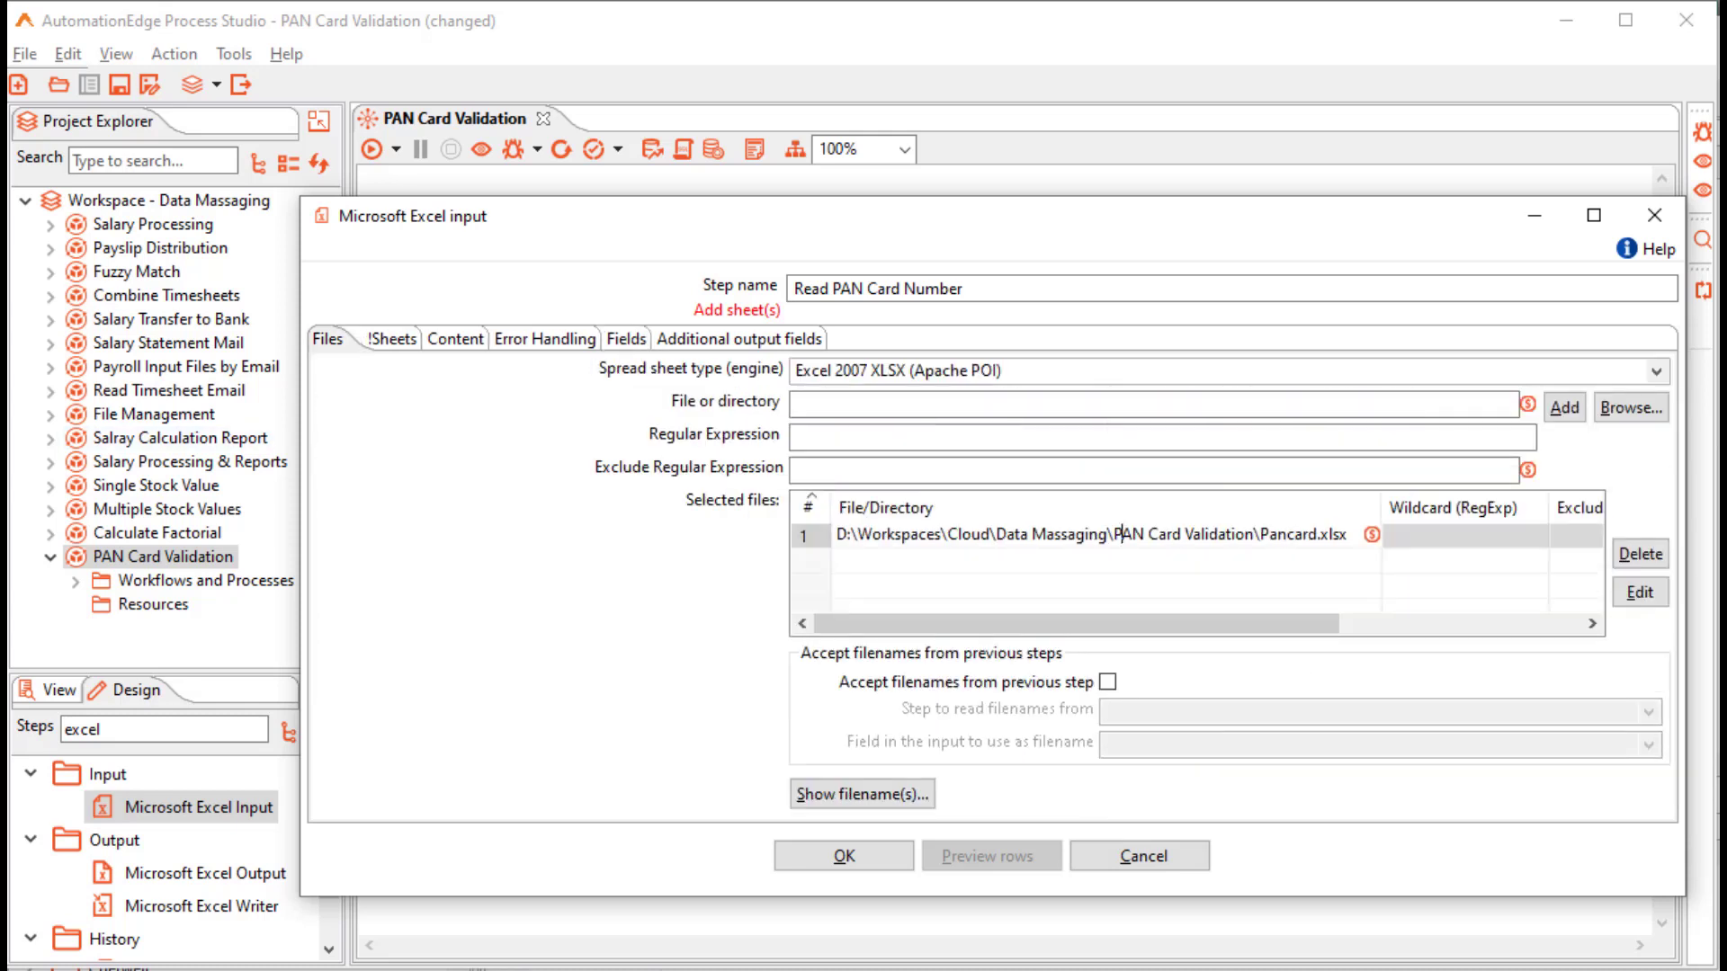
{"action": "left_click_drag", "start_coordinate": [1254, 534], "coordinate": [837, 534]}
{"action": "key", "text": "ctrl+space"}
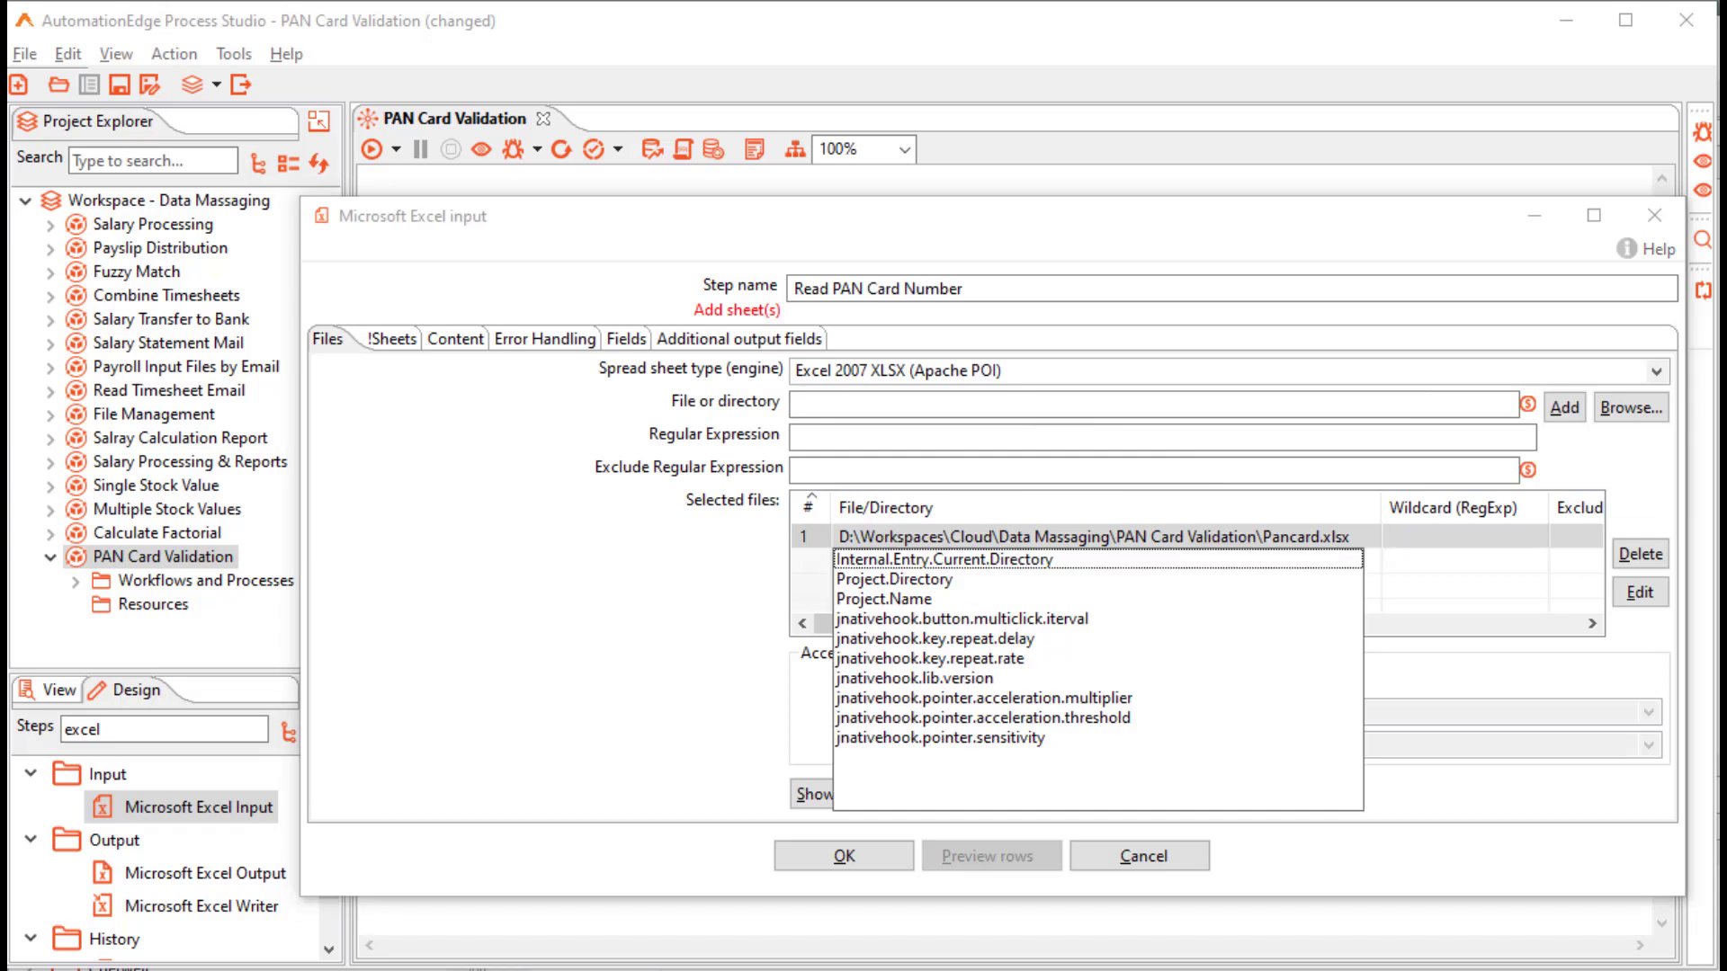
{"action": "key", "text": "Return"}
{"action": "key", "text": "Return"}
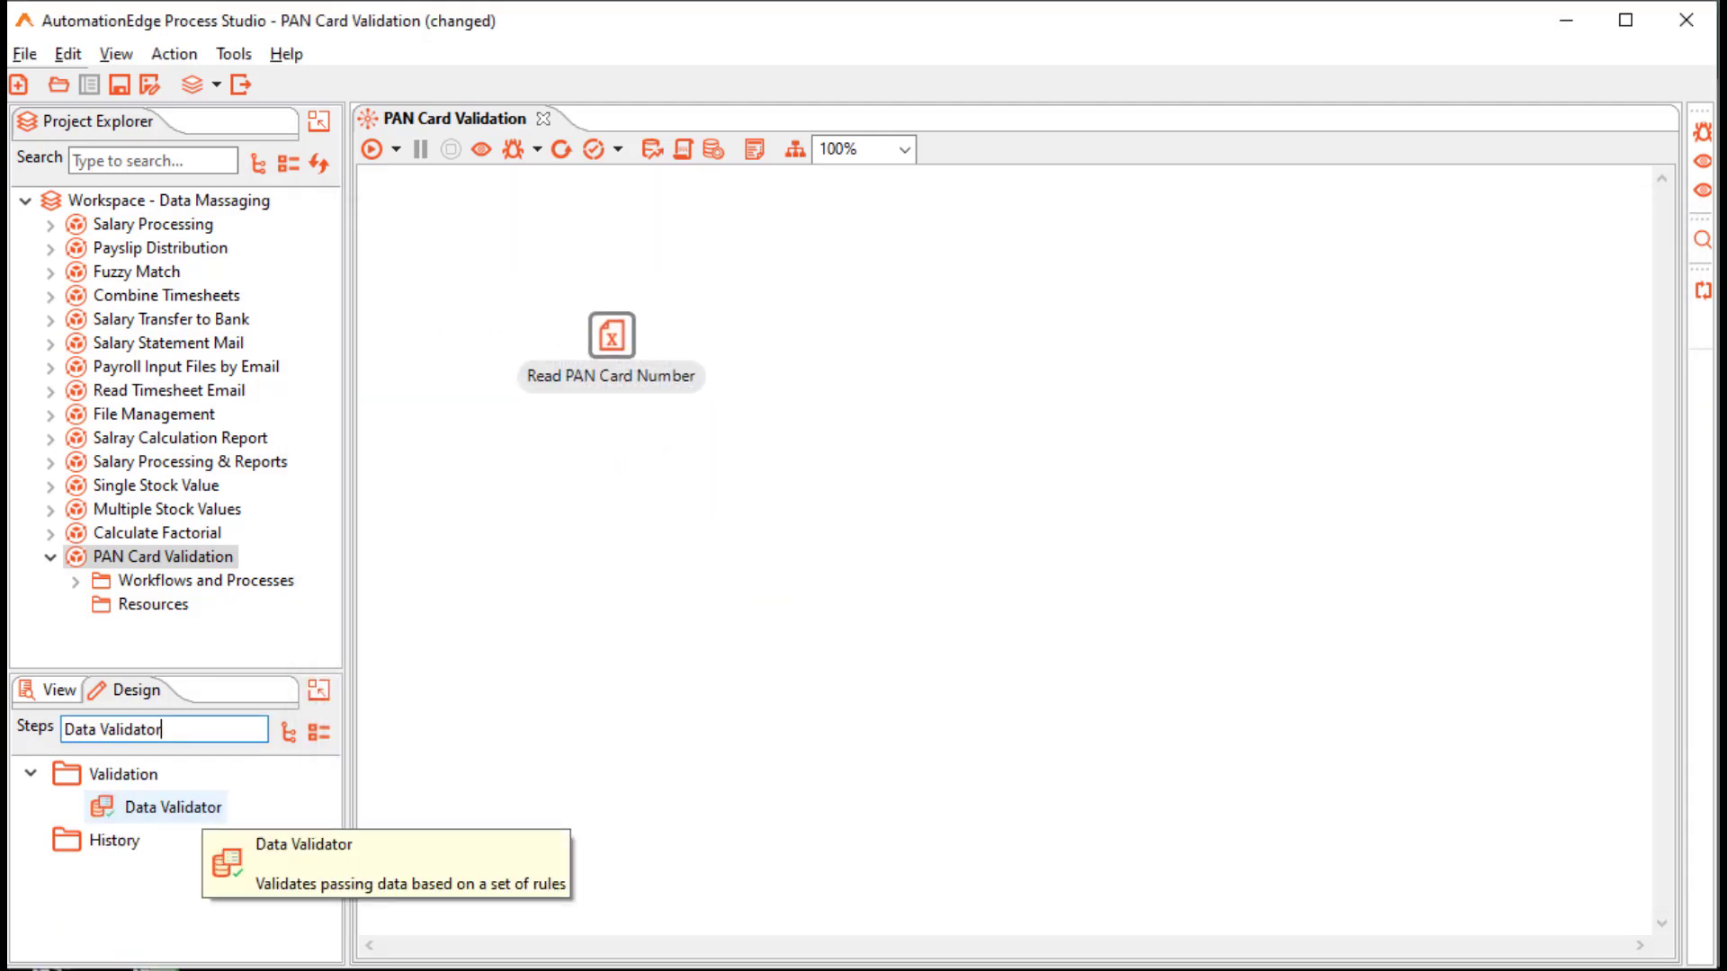
- Add a Data Validator step after Read PAN Card Number and create a validation rule named "PAN Validation" in it
{"action": "double_click", "coordinate": [173, 807]}
{"action": "double_click", "coordinate": [874, 334]}
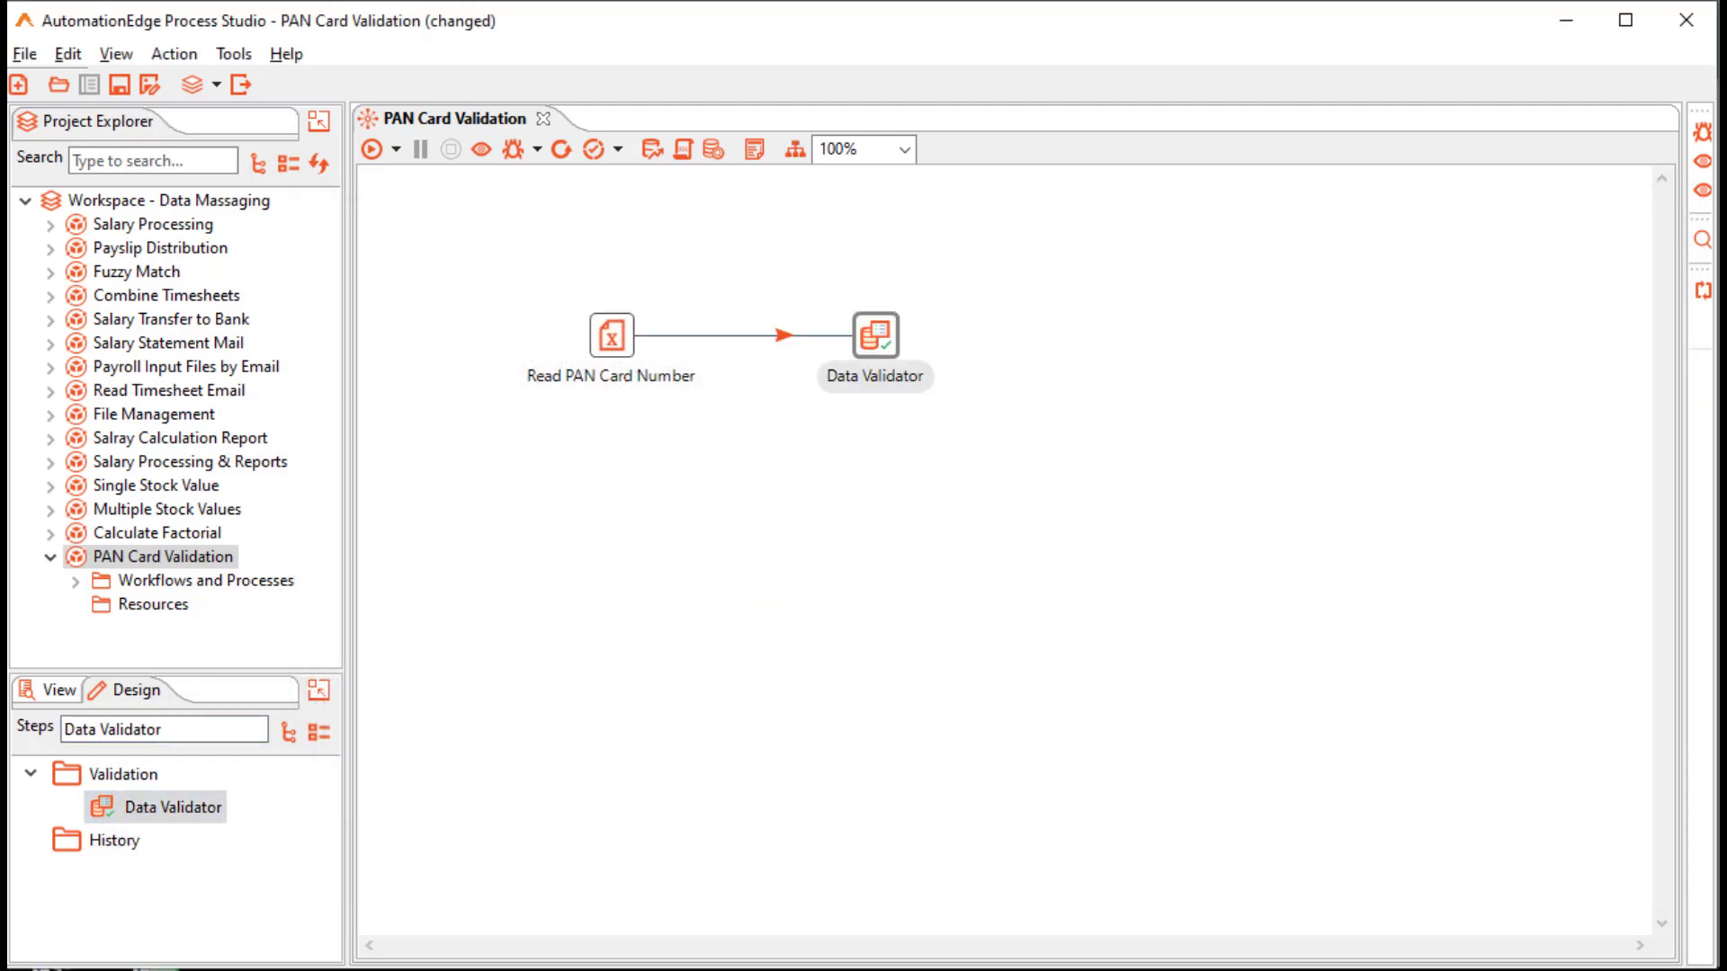
{"action": "left_click", "coordinate": [937, 938]}
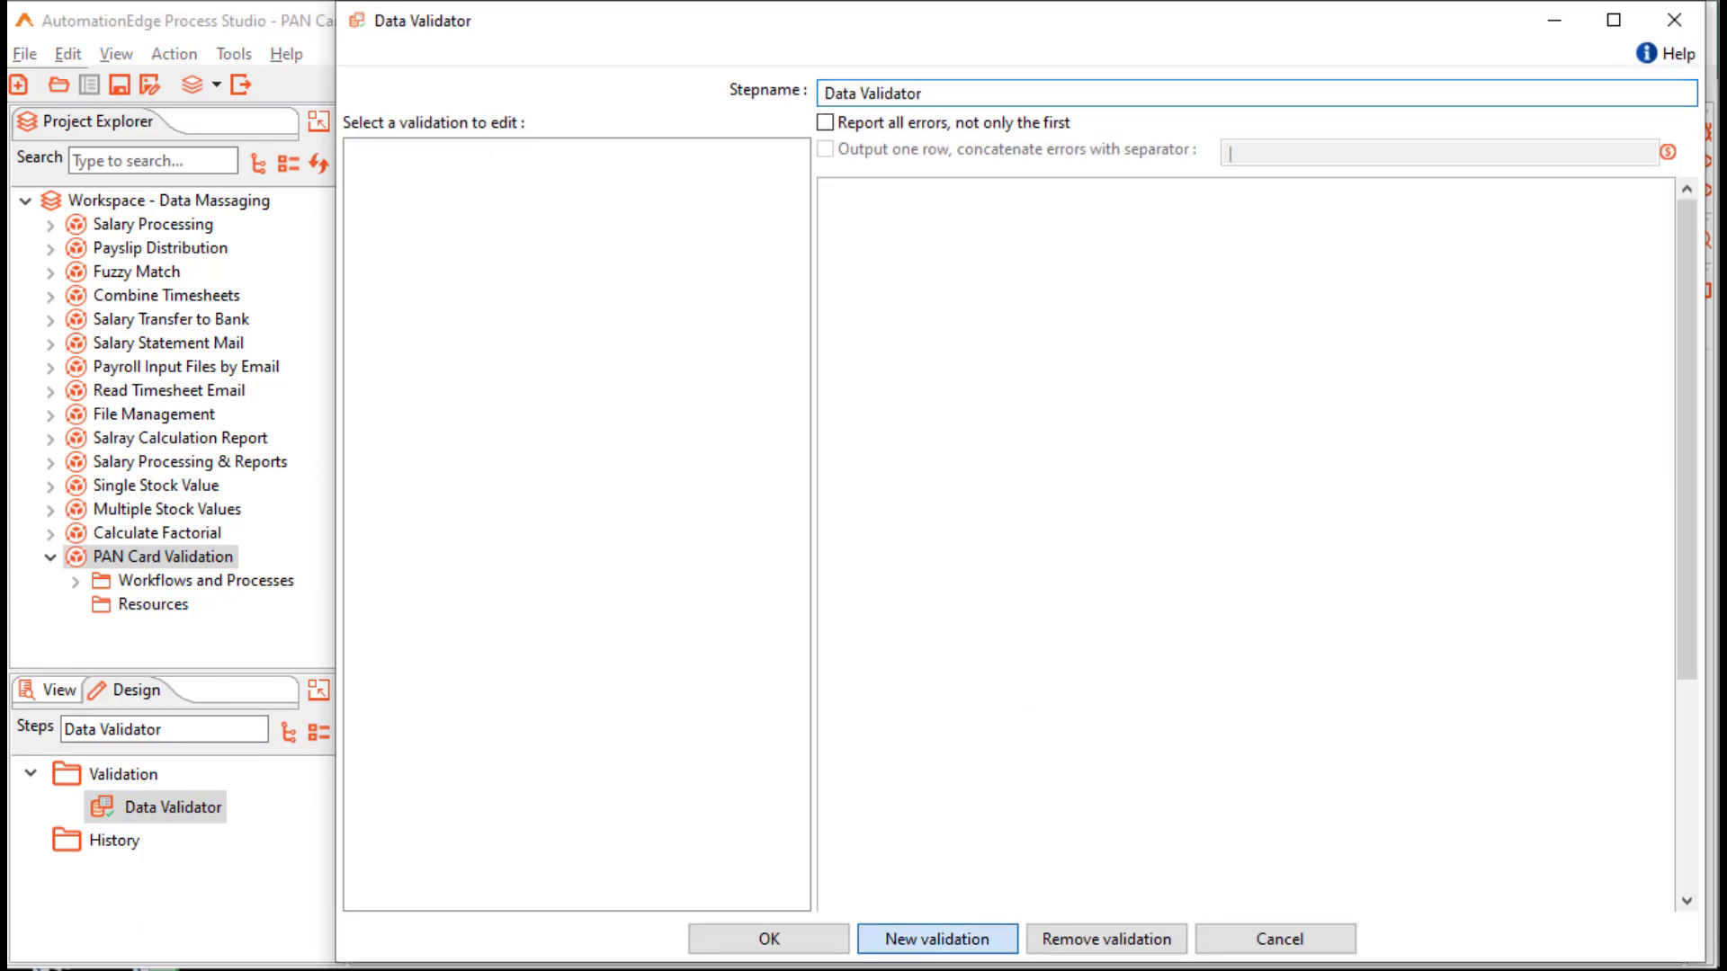
{"action": "type", "text": "PA"}
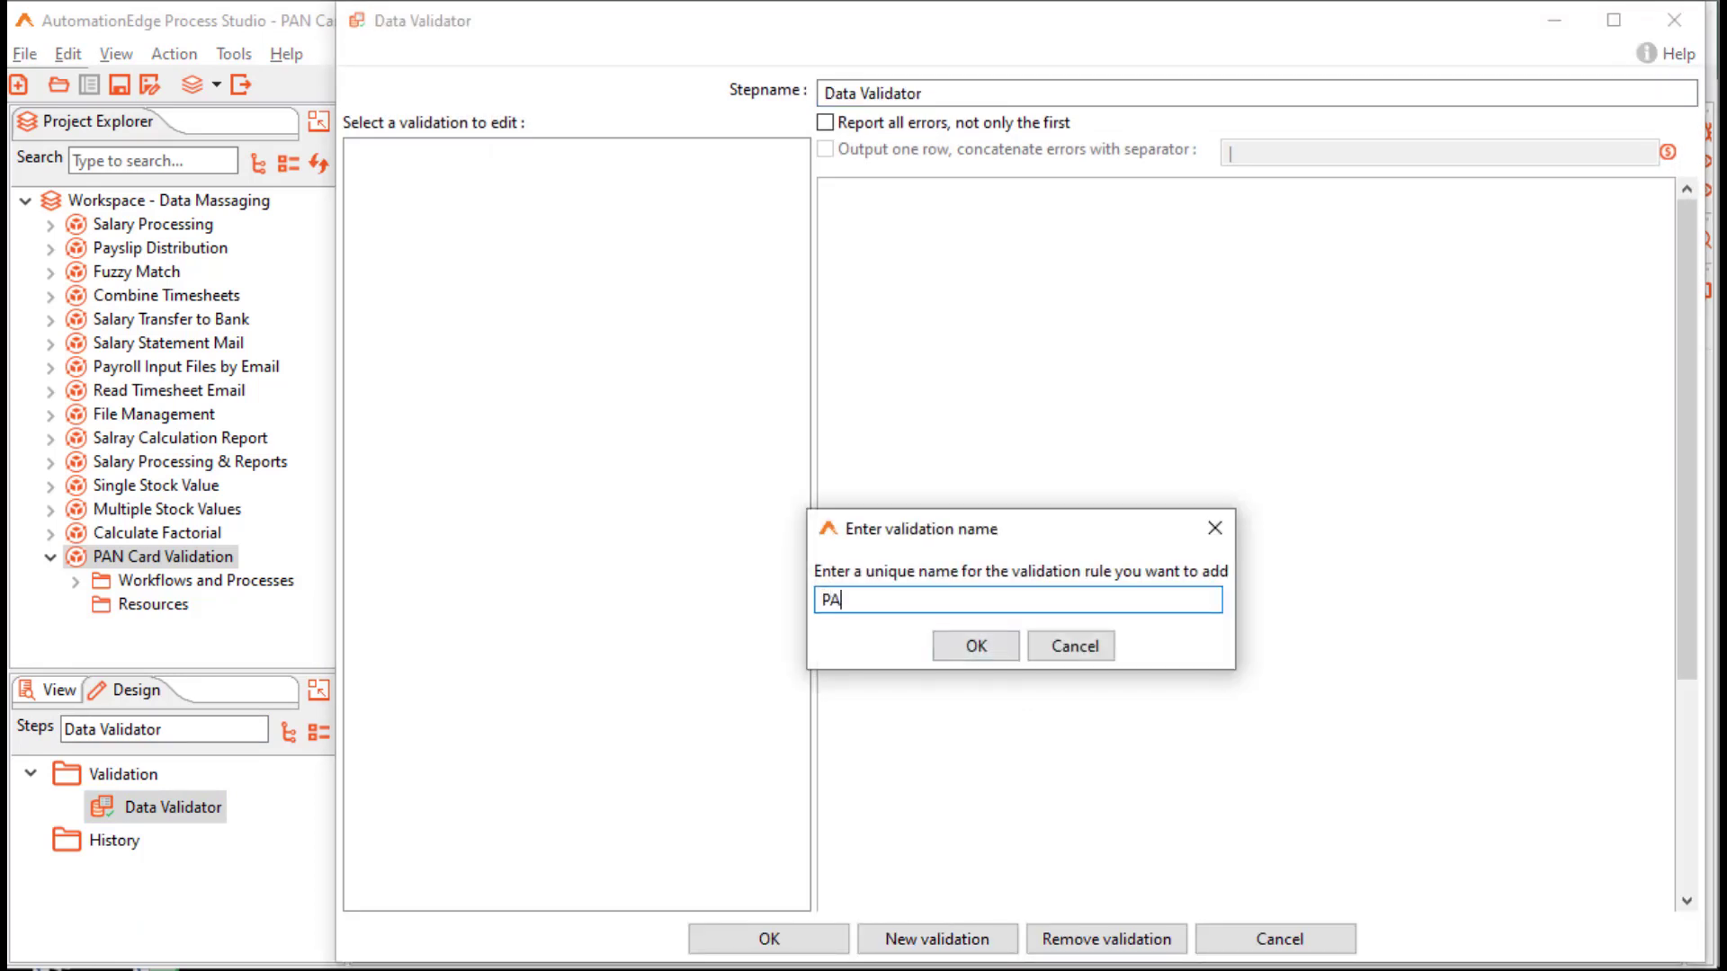
{"action": "type", "text": "N Validation"}
{"action": "key", "text": "Return"}
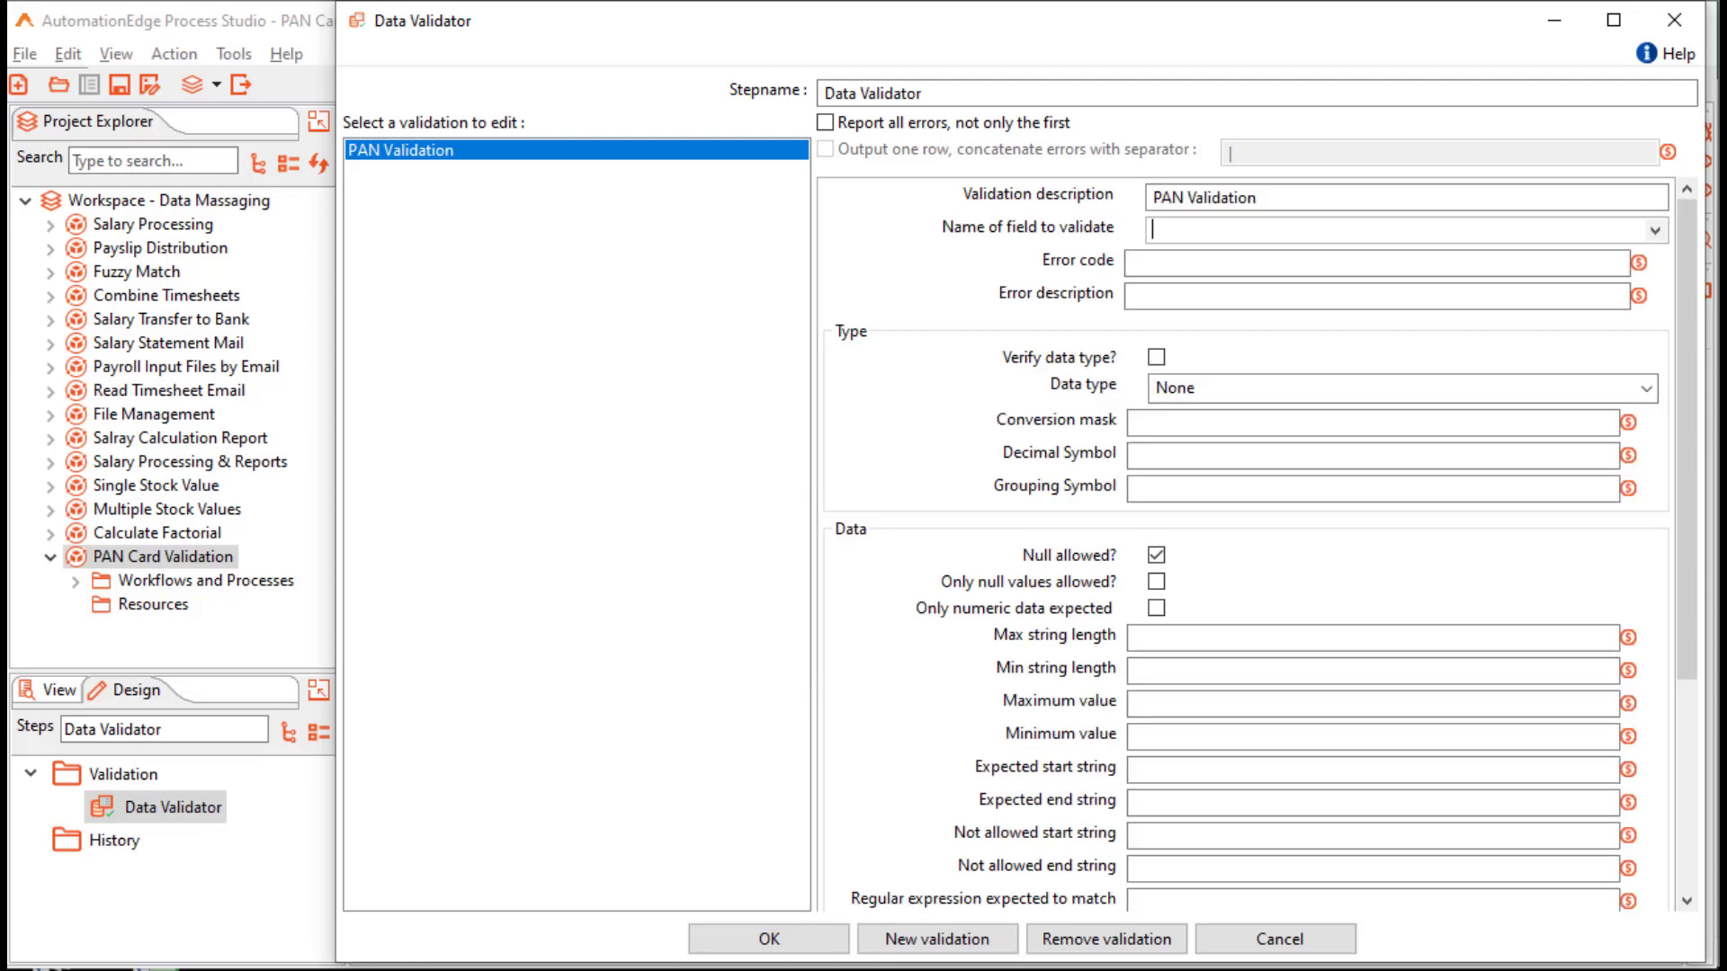
- Make the rule validate the Pancard No. field, with error code 101 and error description "Invalid Pancard No."
{"action": "key", "text": "alt+Down"}
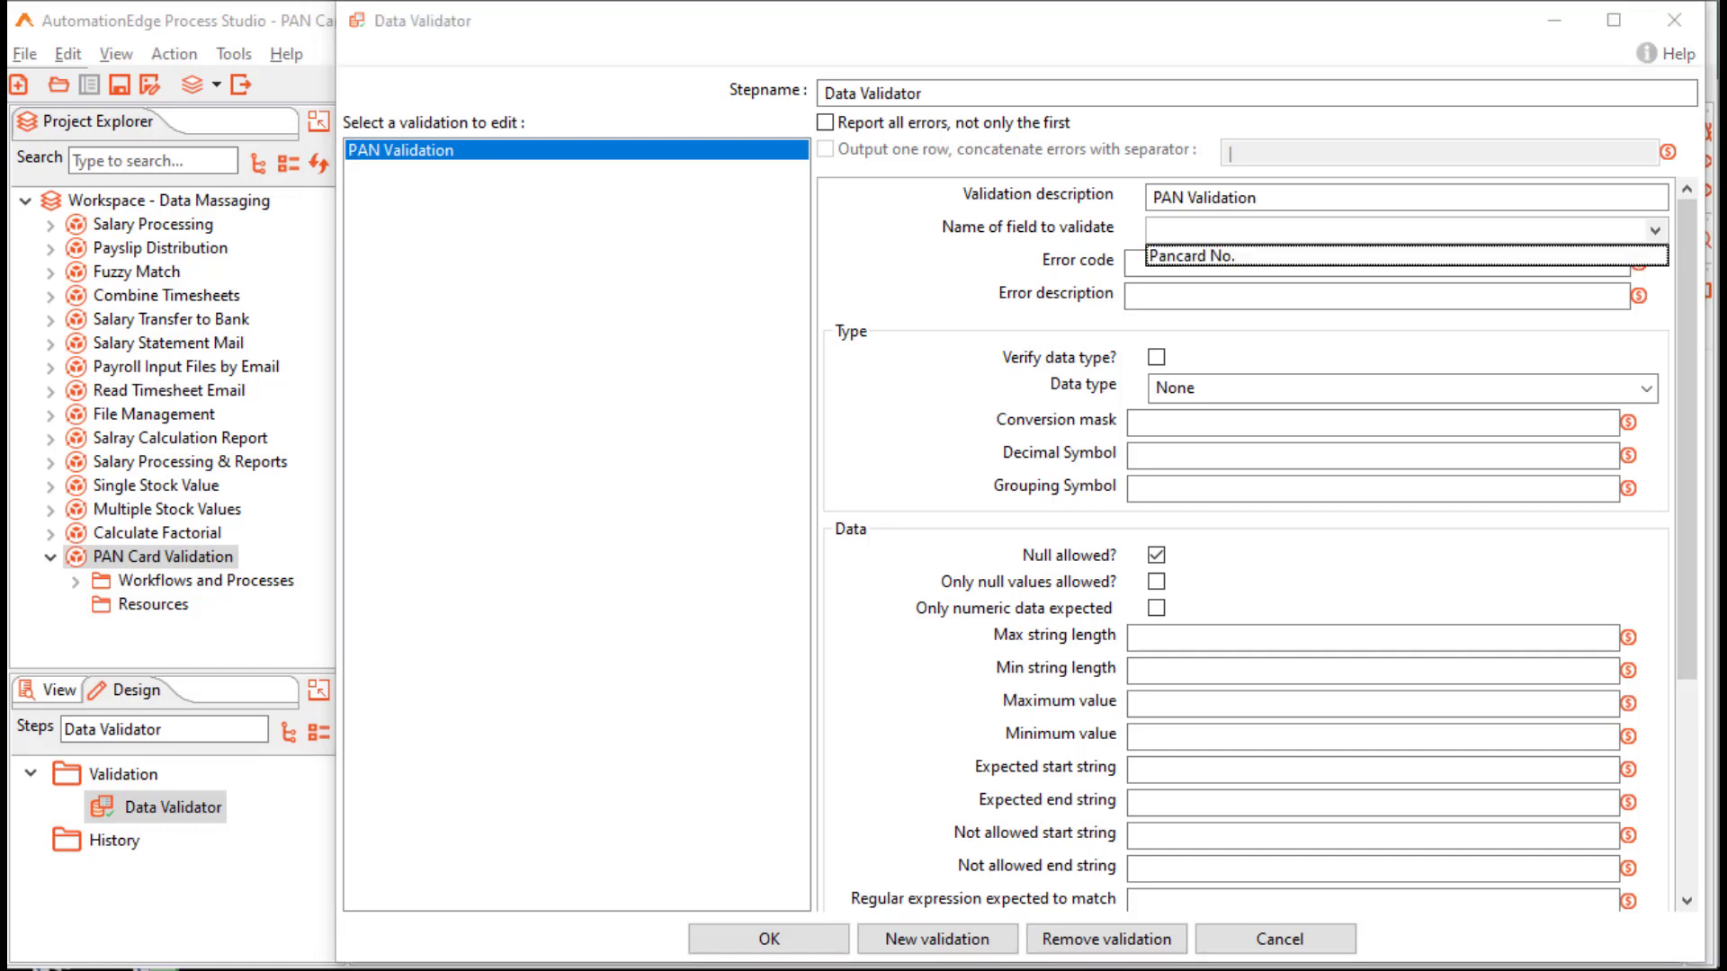
{"action": "key", "text": "Return"}
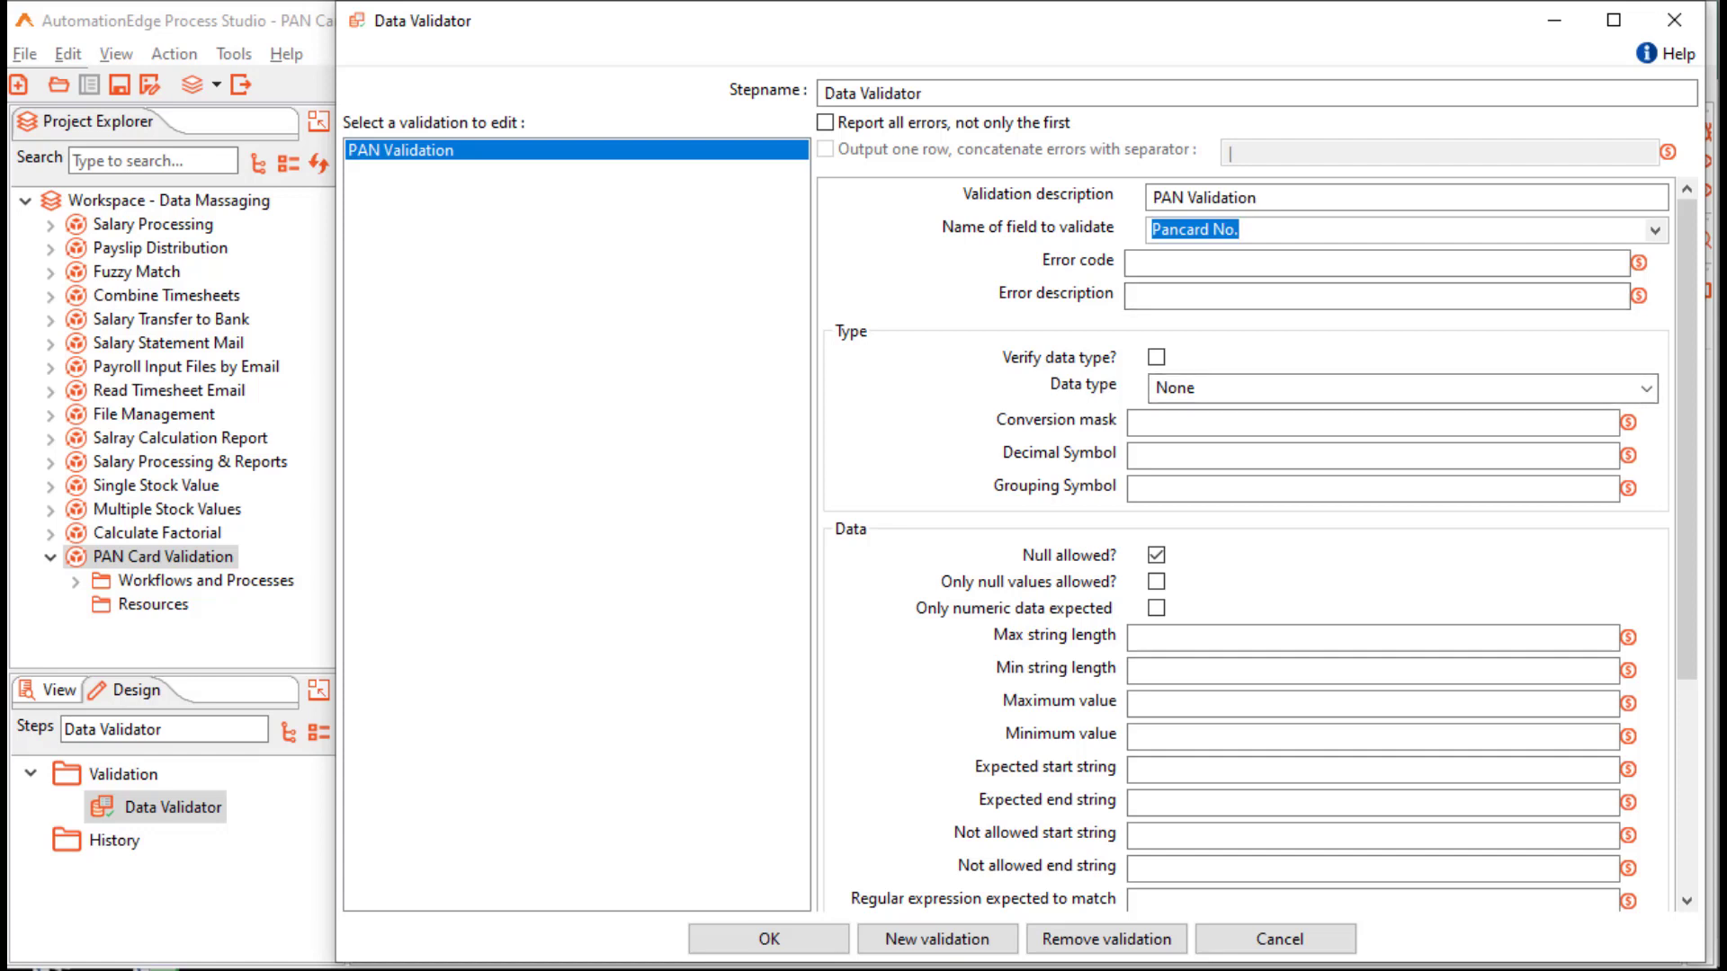
{"action": "key", "text": "Tab"}
{"action": "type", "text": "101"}
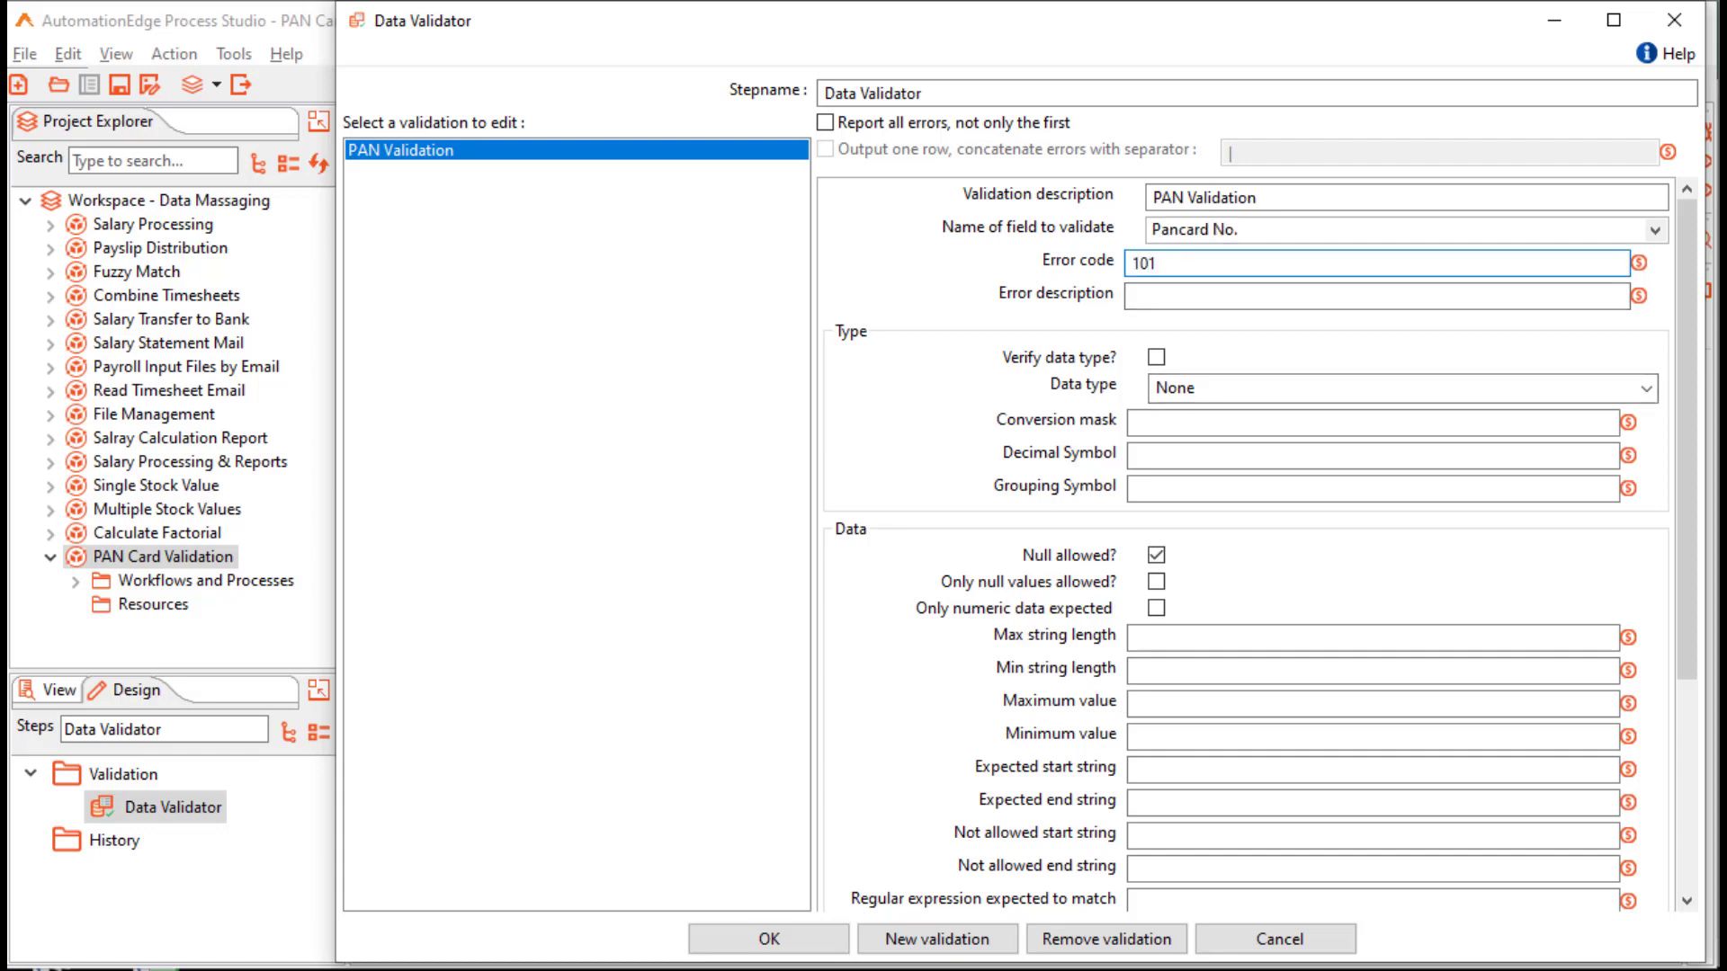
{"action": "key", "text": "Tab"}
{"action": "type", "text": "Invalid"}
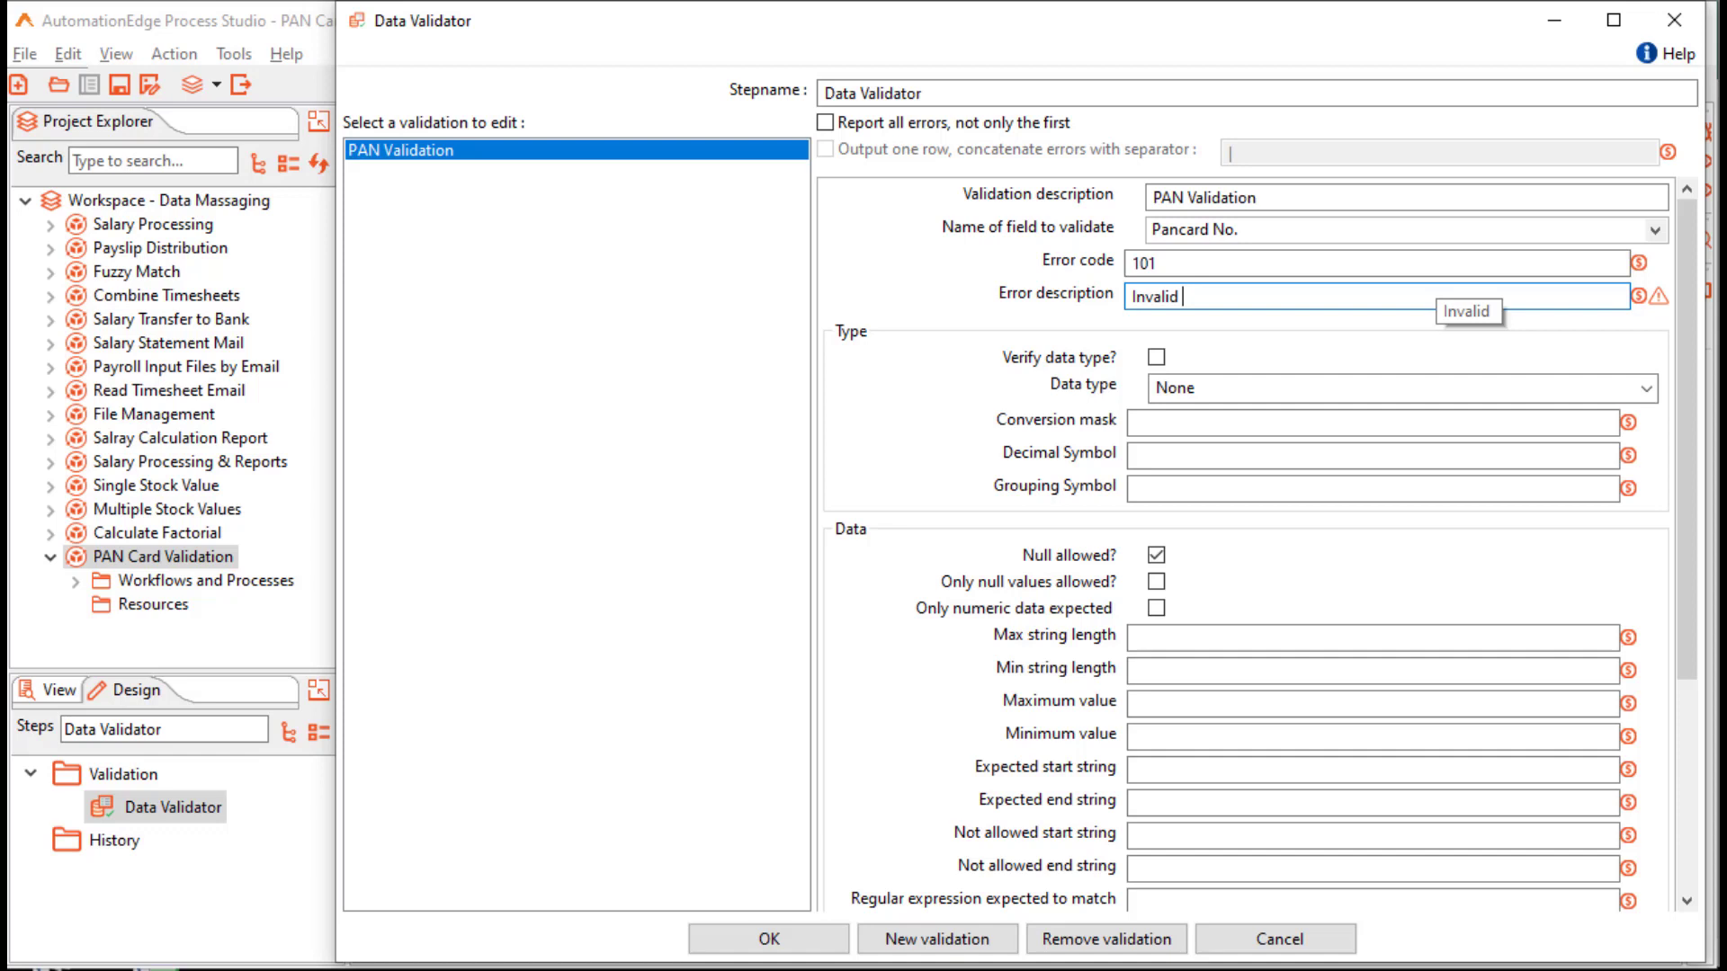
{"action": "type", "text": " Pancard No."}
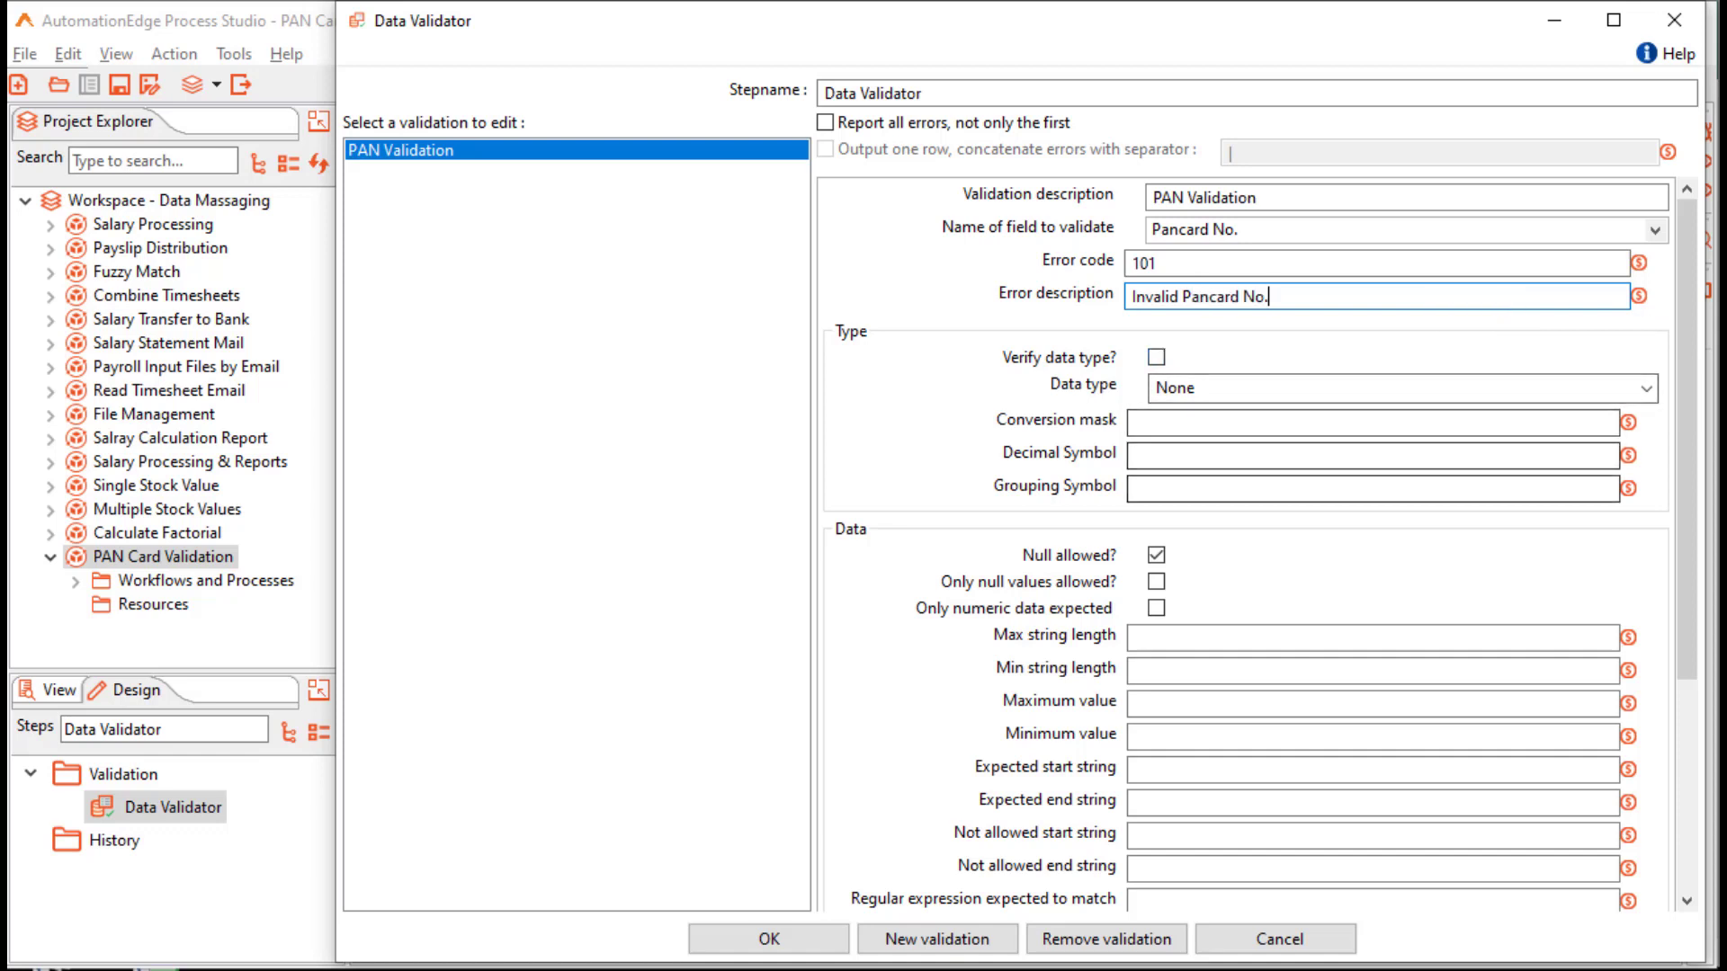
- Disallow null values in the PAN Validation rule and set both the maximum and minimum string length to 10
{"action": "scroll", "coordinate": [1155, 548], "scroll_direction": "down", "scroll_amount": 1}
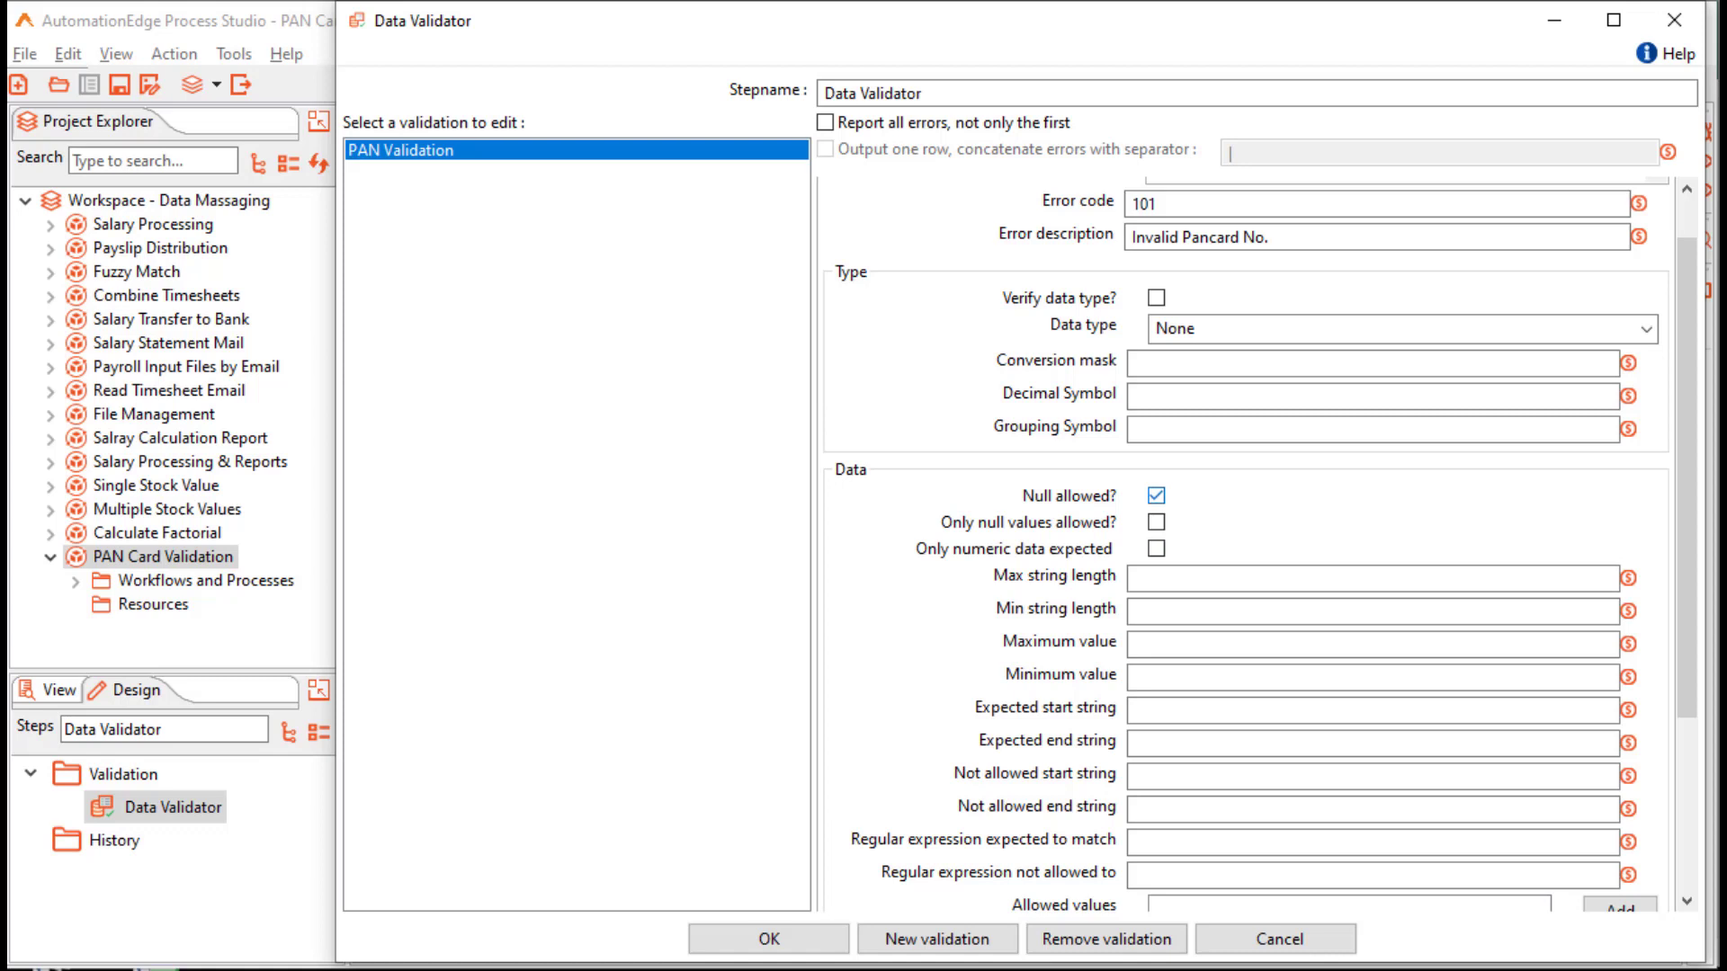
{"action": "key", "text": "space"}
{"action": "key", "text": "Tab"}
{"action": "key", "text": "Tab"}
{"action": "key", "text": "Tab"}
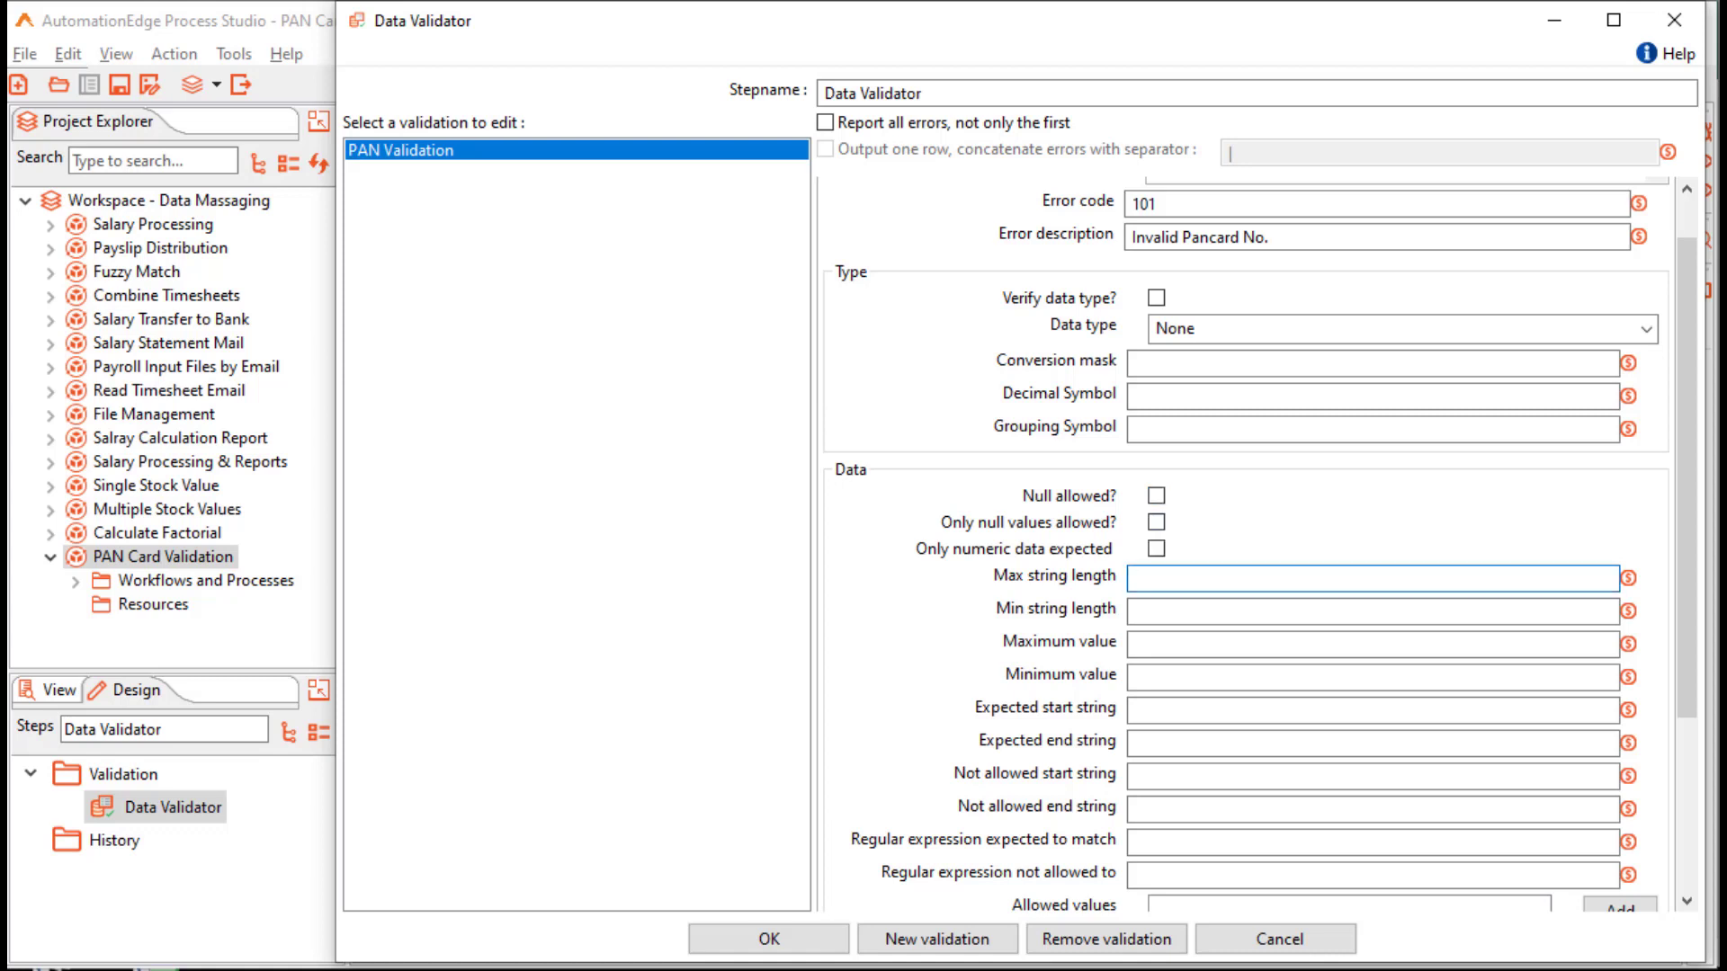
{"action": "type", "text": "10"}
{"action": "left_click", "coordinate": [1136, 612]}
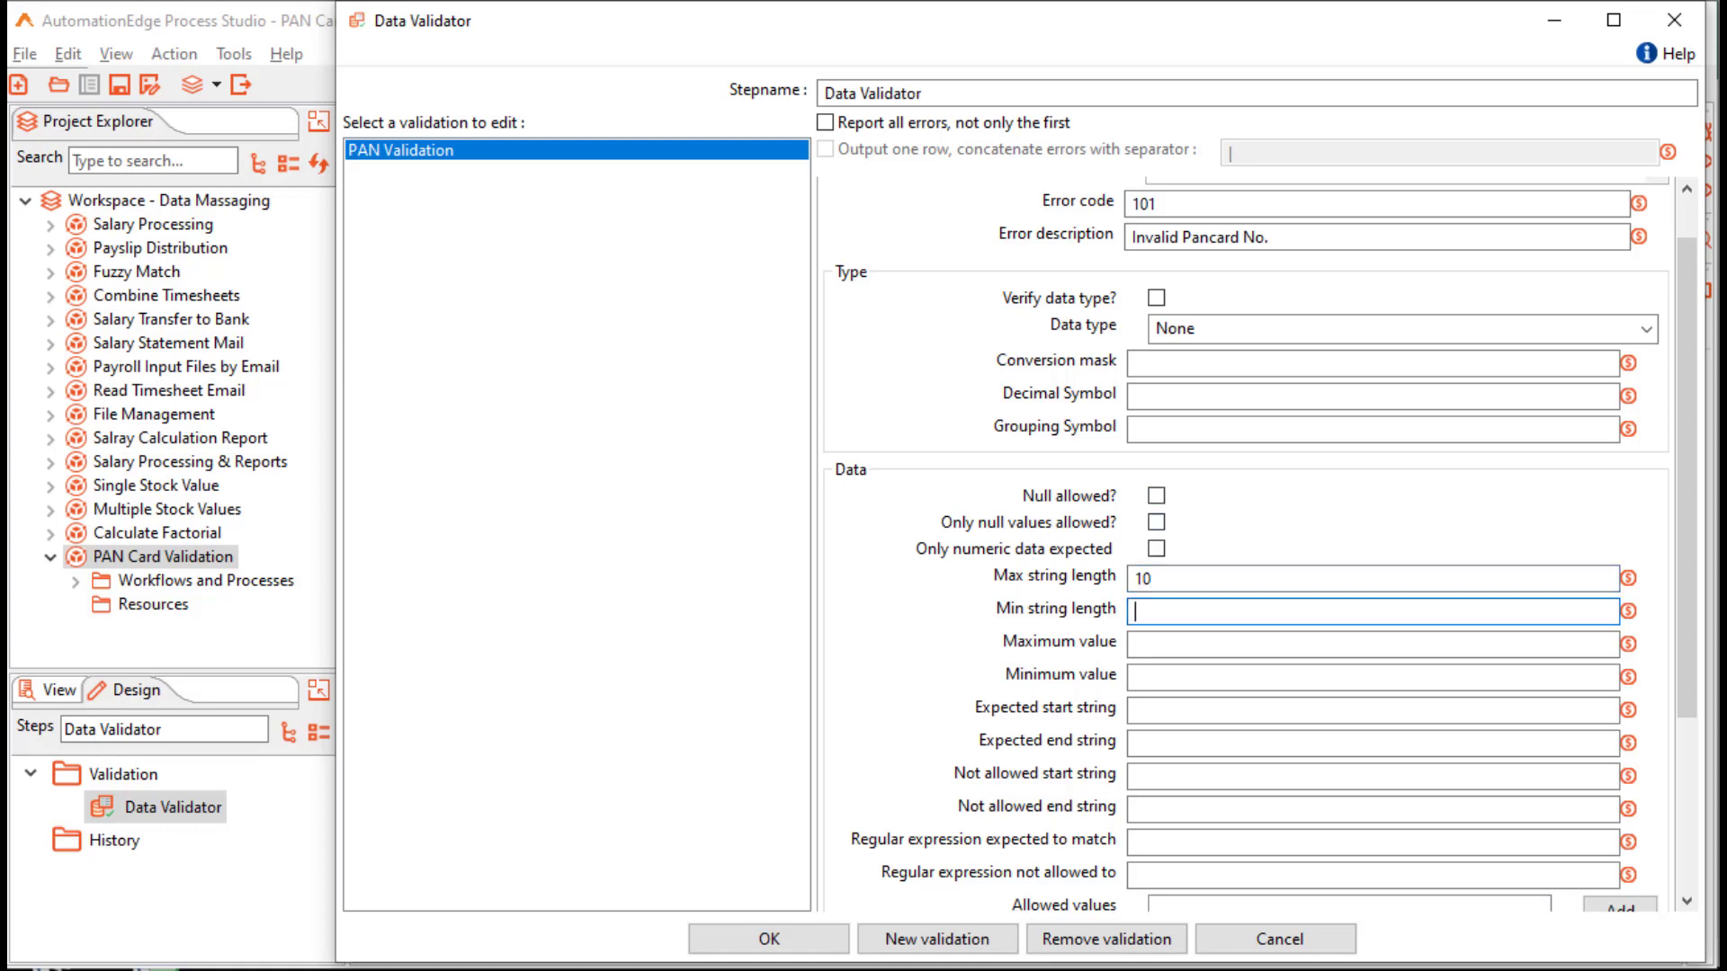
{"action": "type", "text": "10"}
- Enter the regular expression ^([A-Z]){5}([0-9]){4}([A-Z]){1}?$ in the PAN Validation rule
{"action": "key", "text": "Tab"}
{"action": "key", "text": "Tab"}
{"action": "key", "text": "Tab"}
{"action": "key", "text": "Tab"}
{"action": "key", "text": "Tab"}
{"action": "key", "text": "Tab"}
{"action": "key", "text": "Tab"}
{"action": "key", "text": "Tab"}
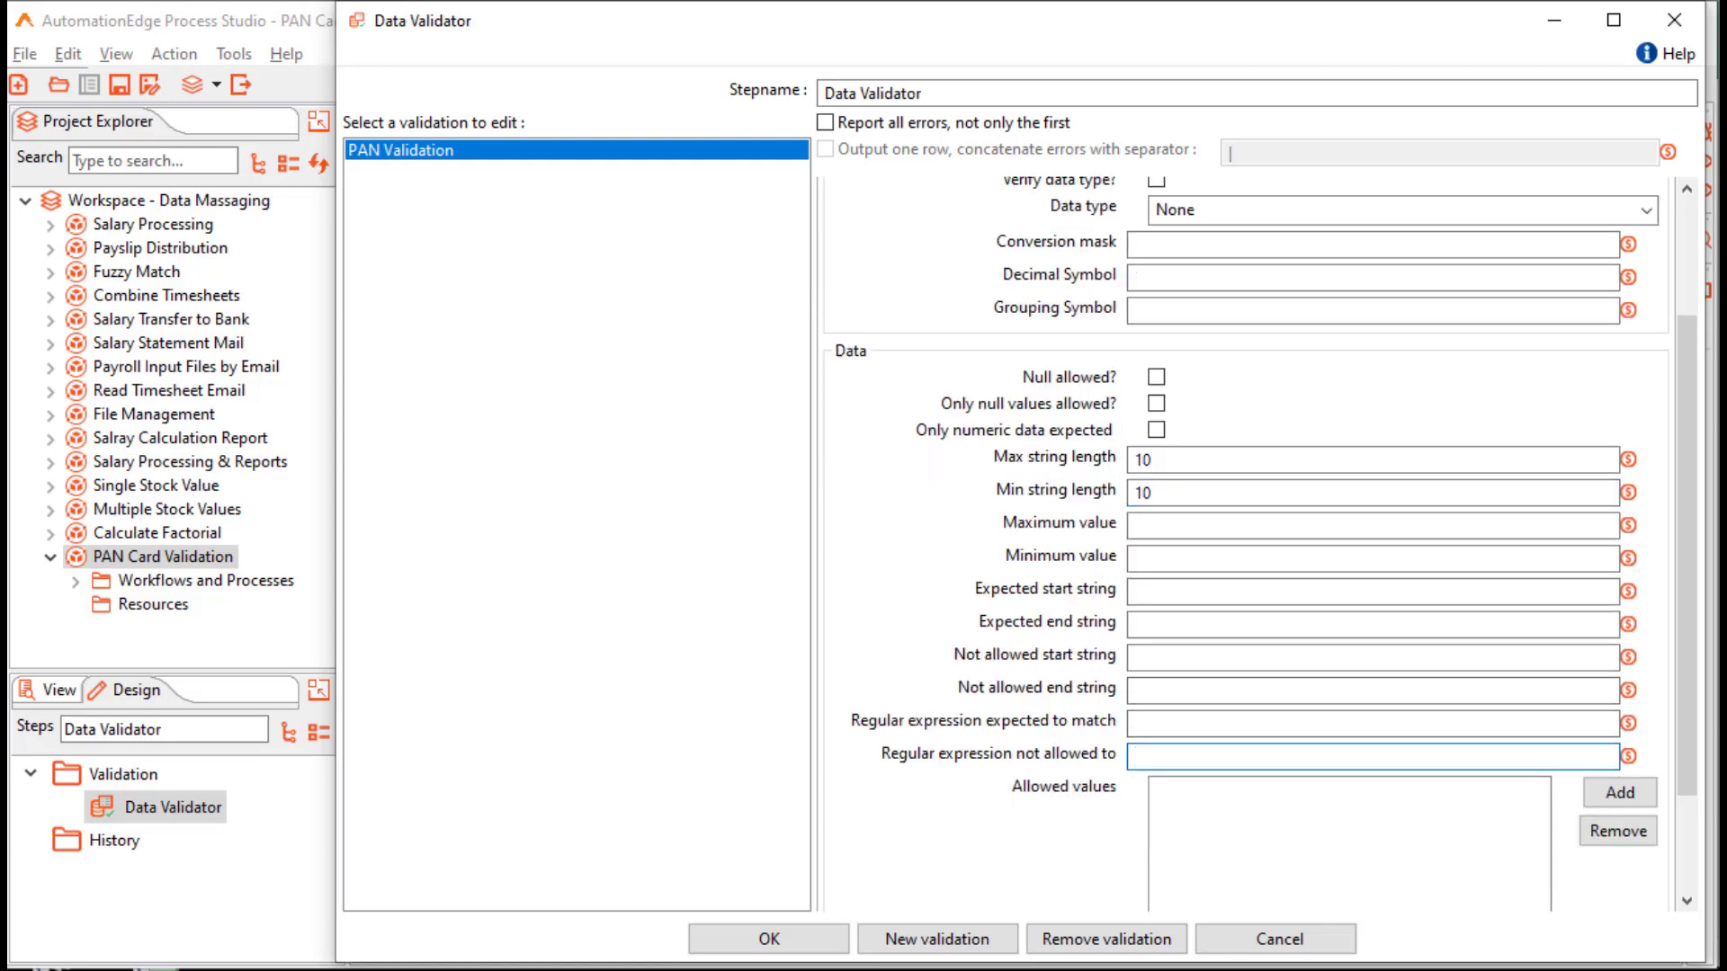
{"action": "type", "text": "^([A-Z]){5}([0-9]){4}([A-Z]){1}?$"}
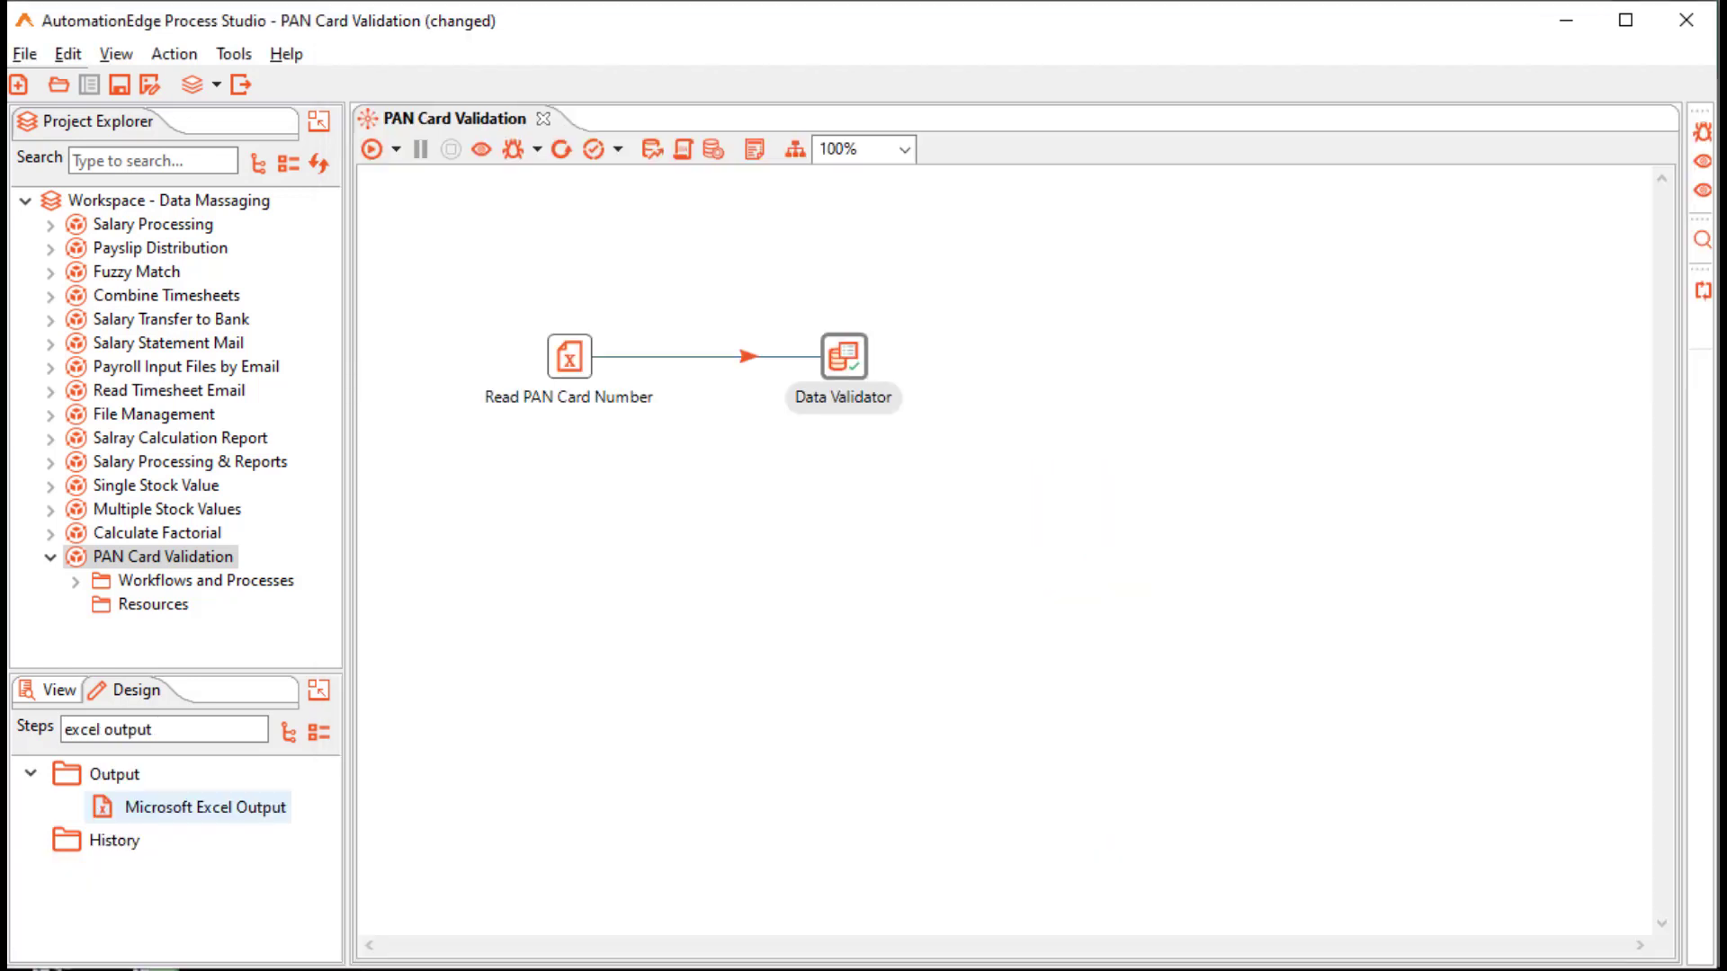
- Add two Microsoft Excel Output steps, the first linked from the Data Validator, and align them one above the other
{"action": "double_click", "coordinate": [205, 807]}
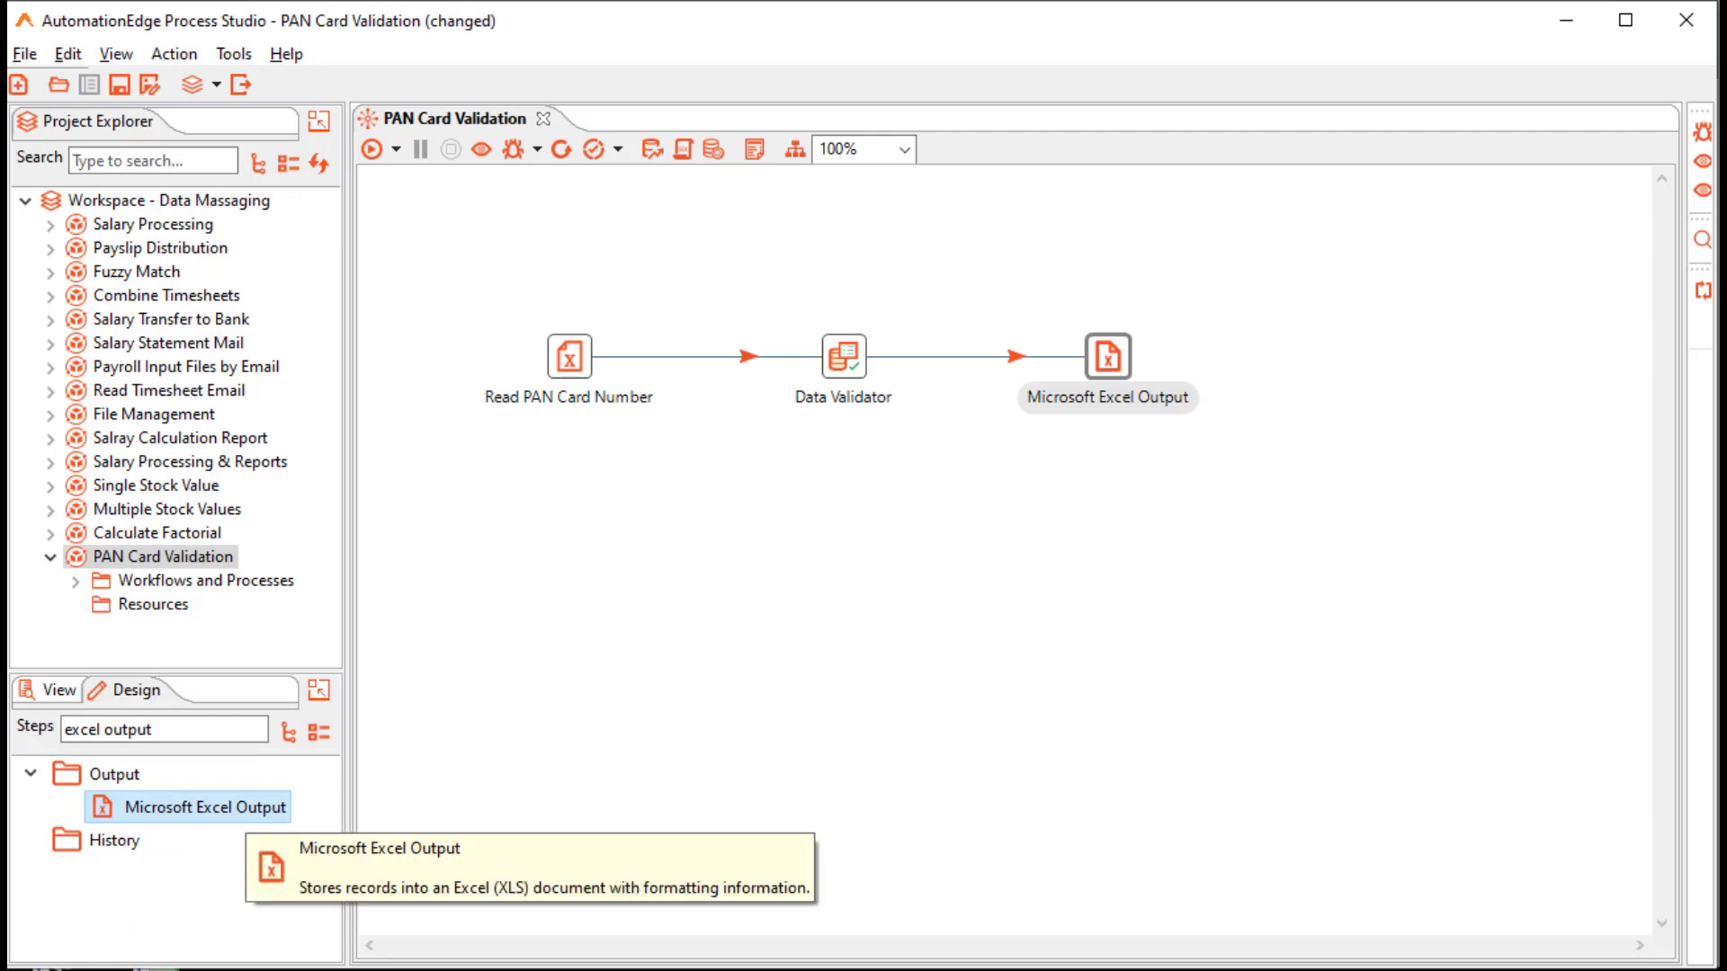
{"action": "left_click_drag", "start_coordinate": [236, 815], "coordinate": [1098, 525]}
{"action": "left_click_drag", "start_coordinate": [1107, 356], "coordinate": [1160, 293]}
{"action": "left_click_drag", "start_coordinate": [1097, 525], "coordinate": [1160, 524]}
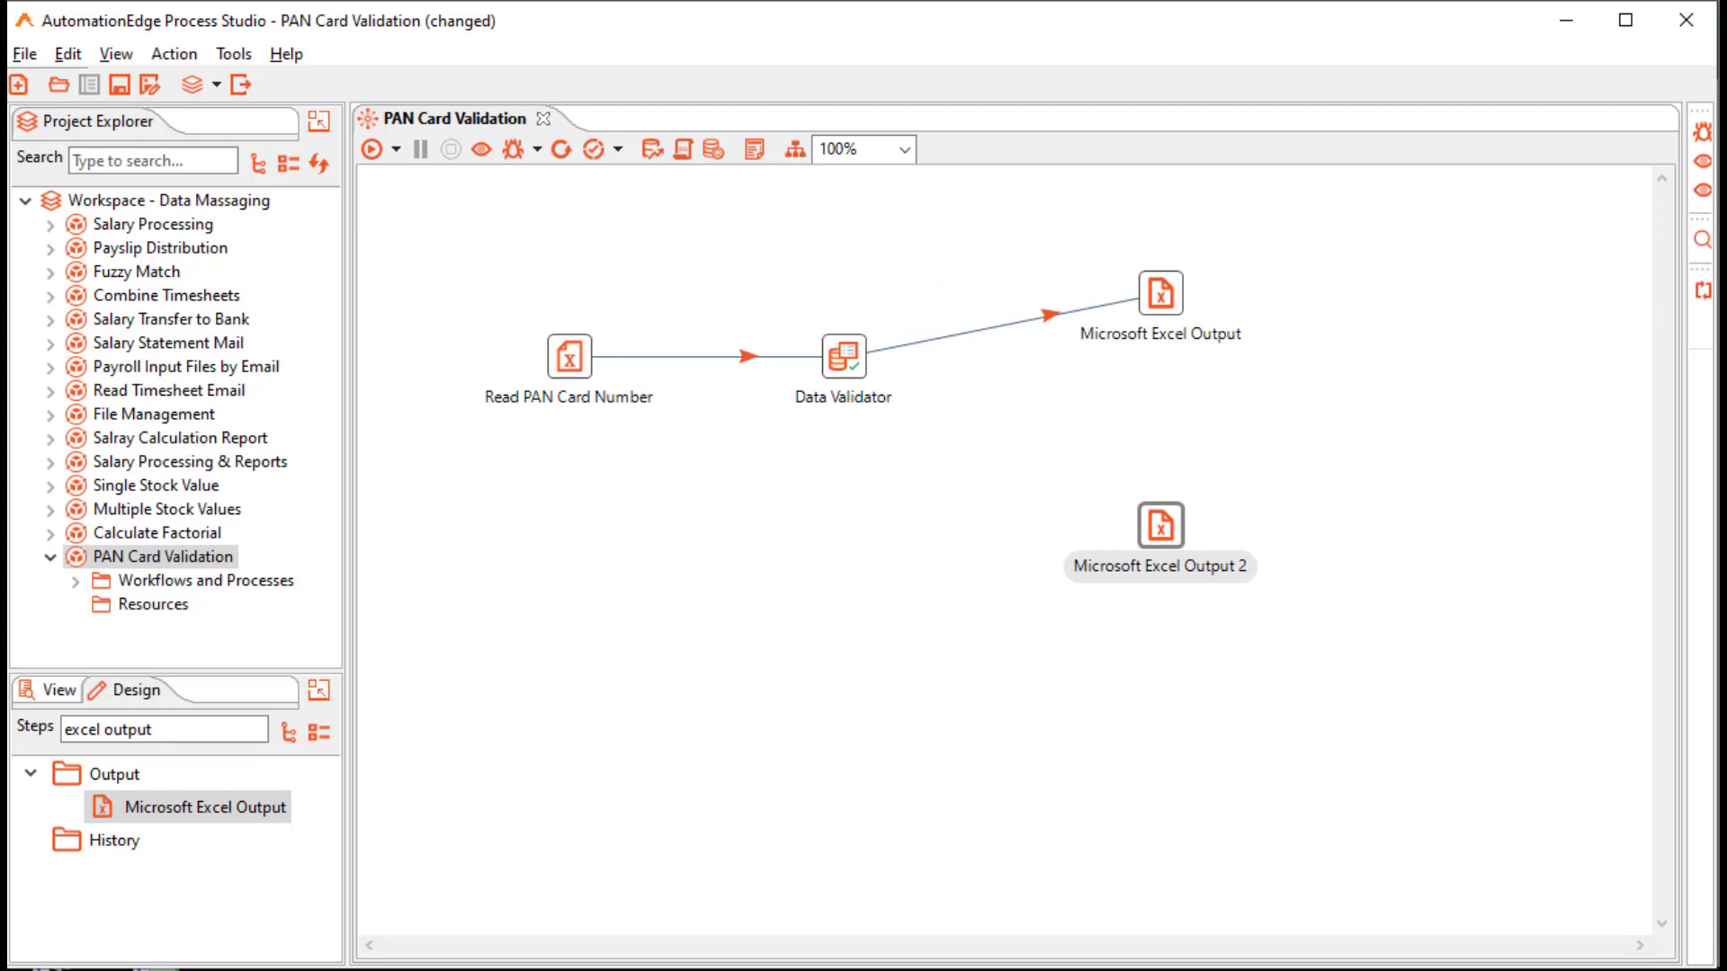
- Rename the Excel output step linked to the Data Validator as "Valid PAN Card Numbers"
{"action": "double_click", "coordinate": [1160, 293]}
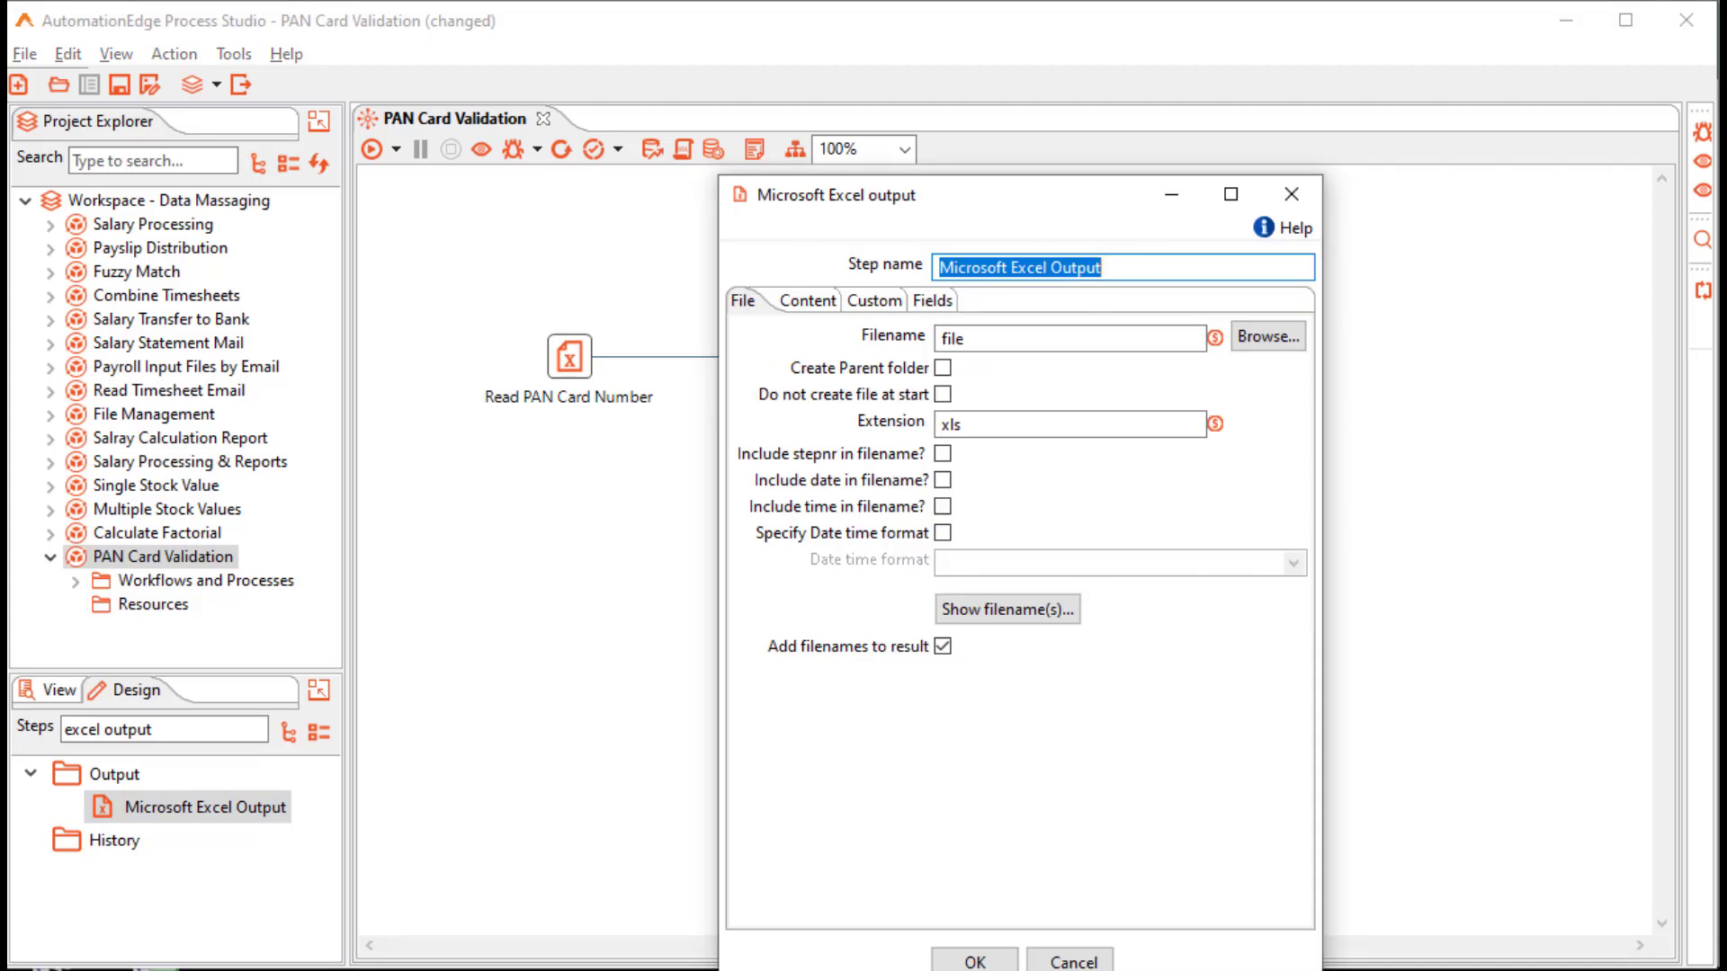
{"action": "type", "text": "Valid "}
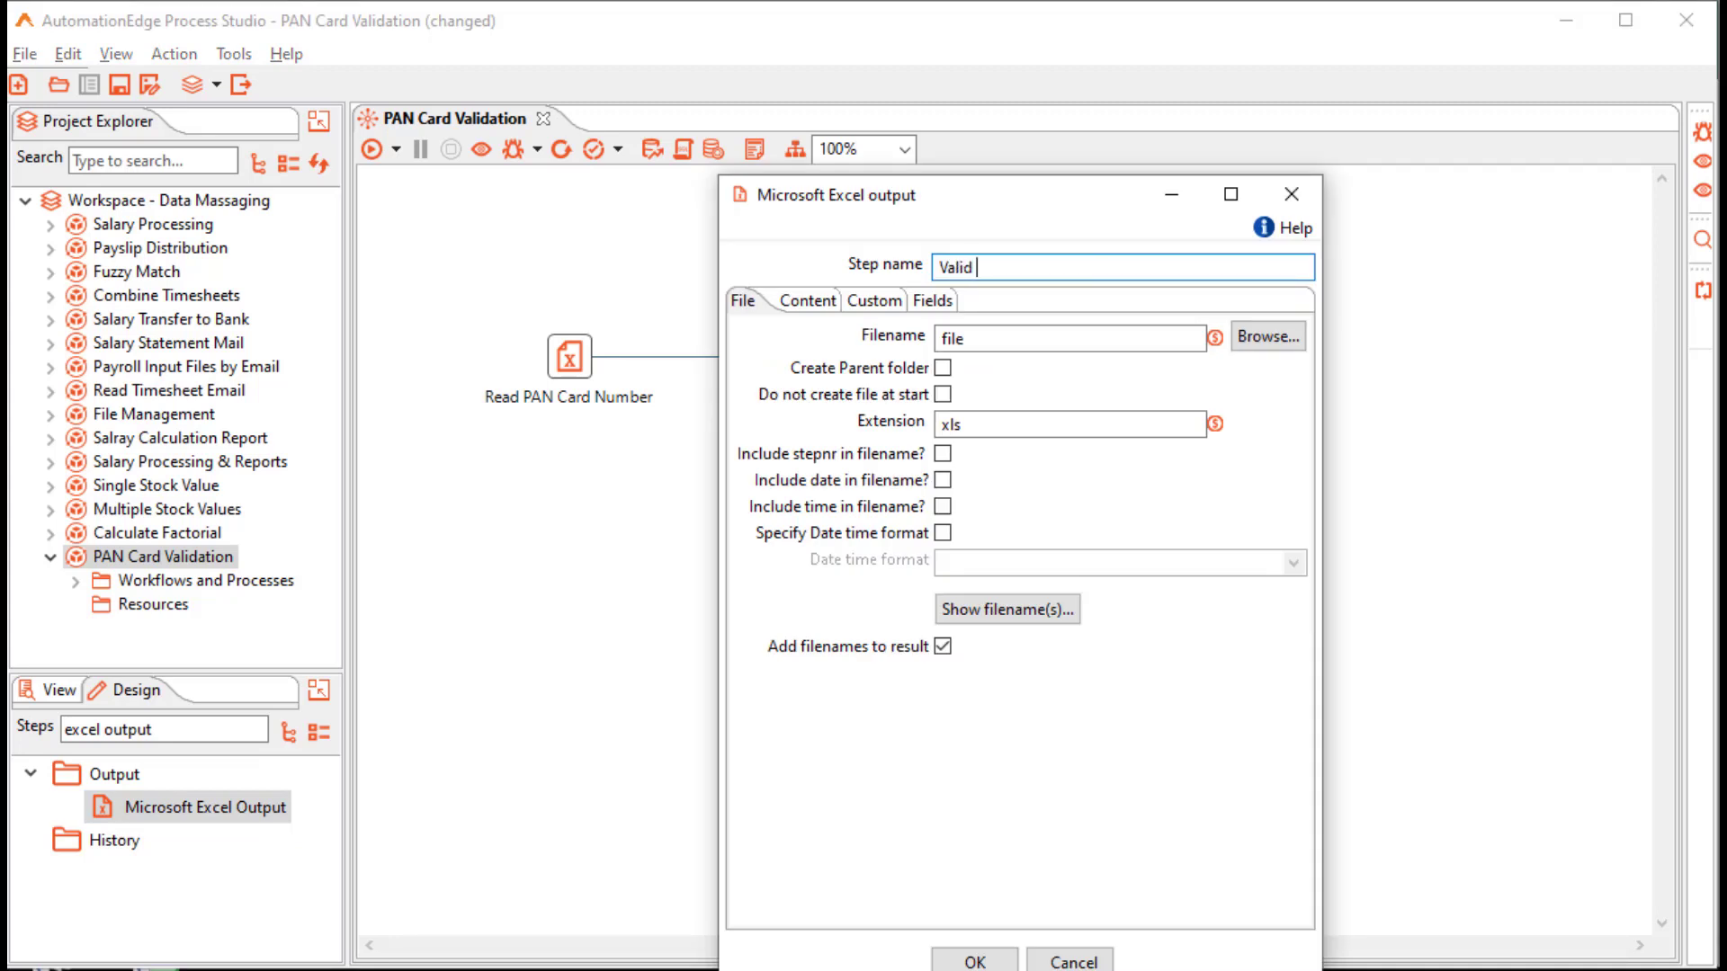
{"action": "type", "text": "PAN Card Numbers"}
- Set the valid-numbers output file name to ${Internal.Entry.Current.Directory}/Correct PAN Card Numbers with the extension xlsx
{"action": "left_click", "coordinate": [1068, 339]}
{"action": "key", "text": "ctrl+space"}
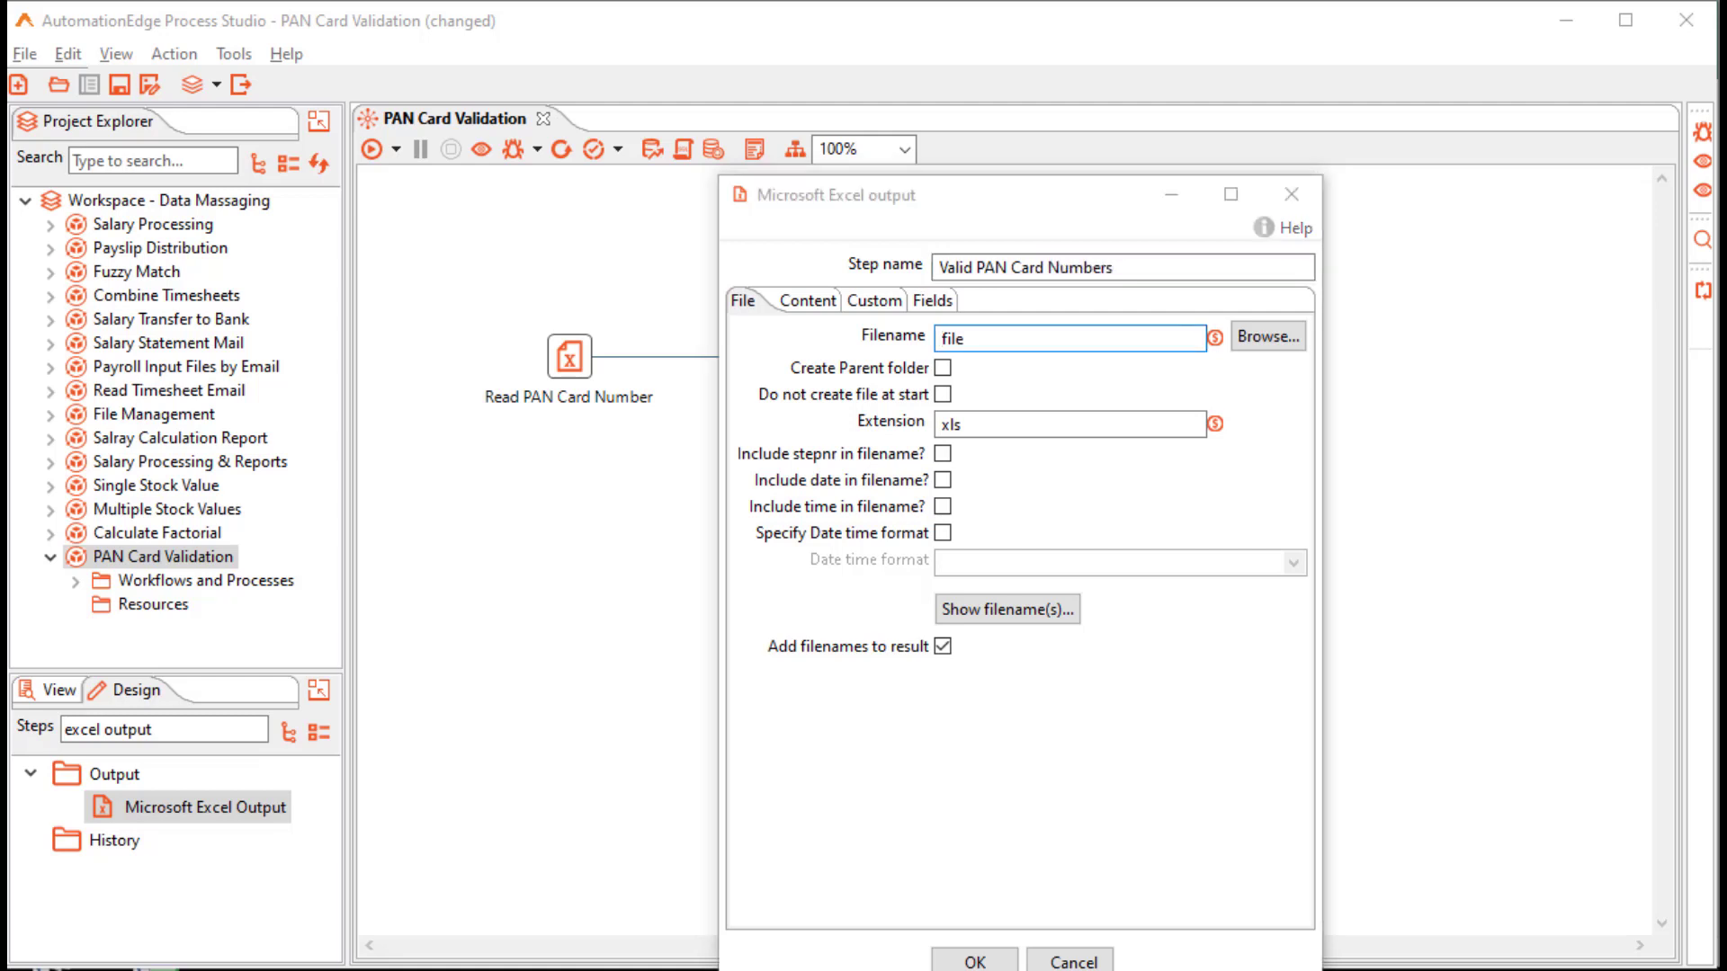
{"action": "key", "text": "Return"}
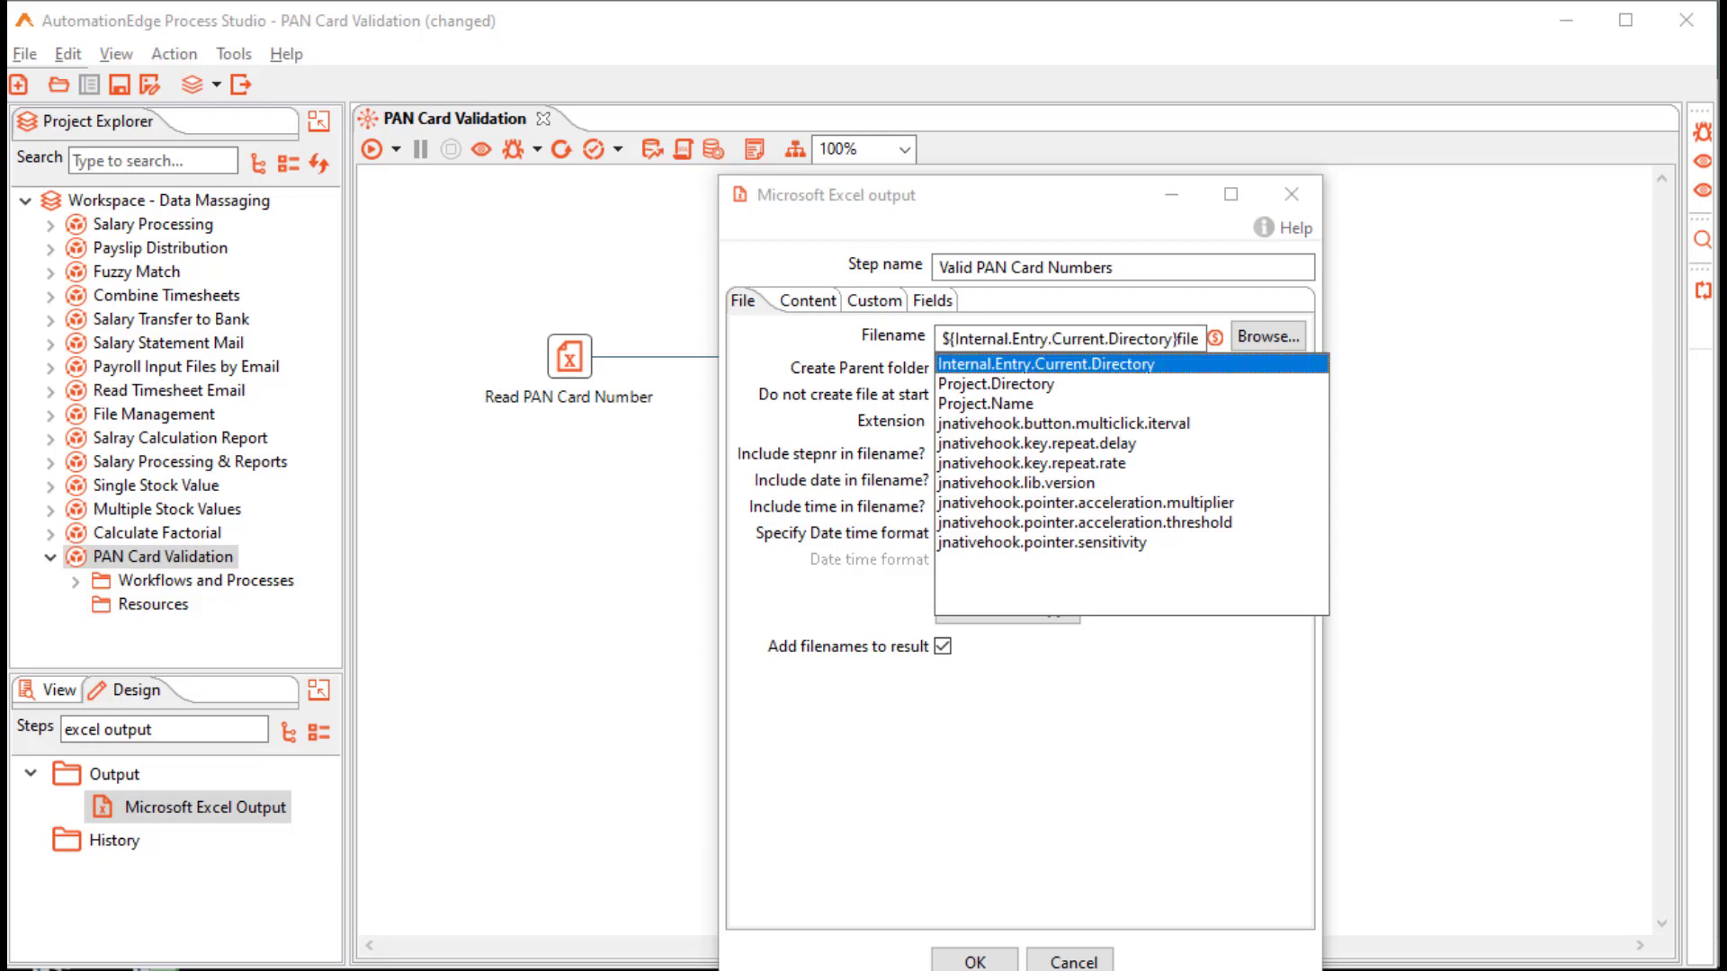
{"action": "key", "text": "BackSpace"}
{"action": "key", "text": "BackSpace"}
{"action": "key", "text": "BackSpace"}
{"action": "key", "text": "BackSpace"}
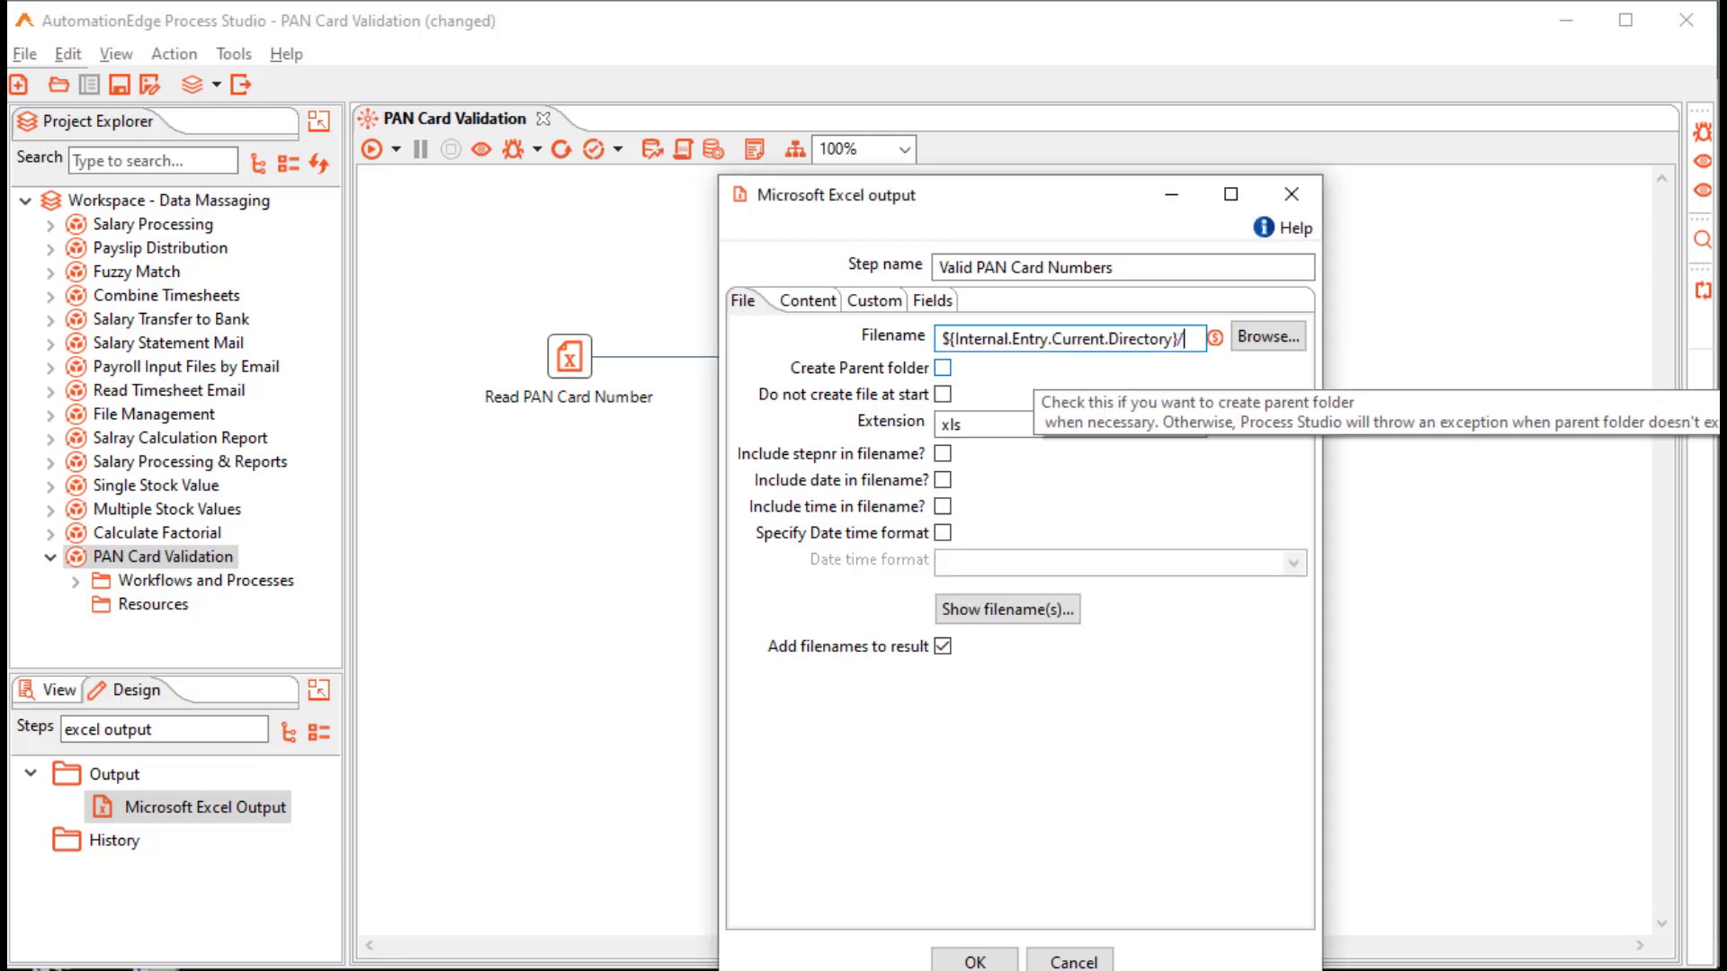
{"action": "type", "text": "Correc"}
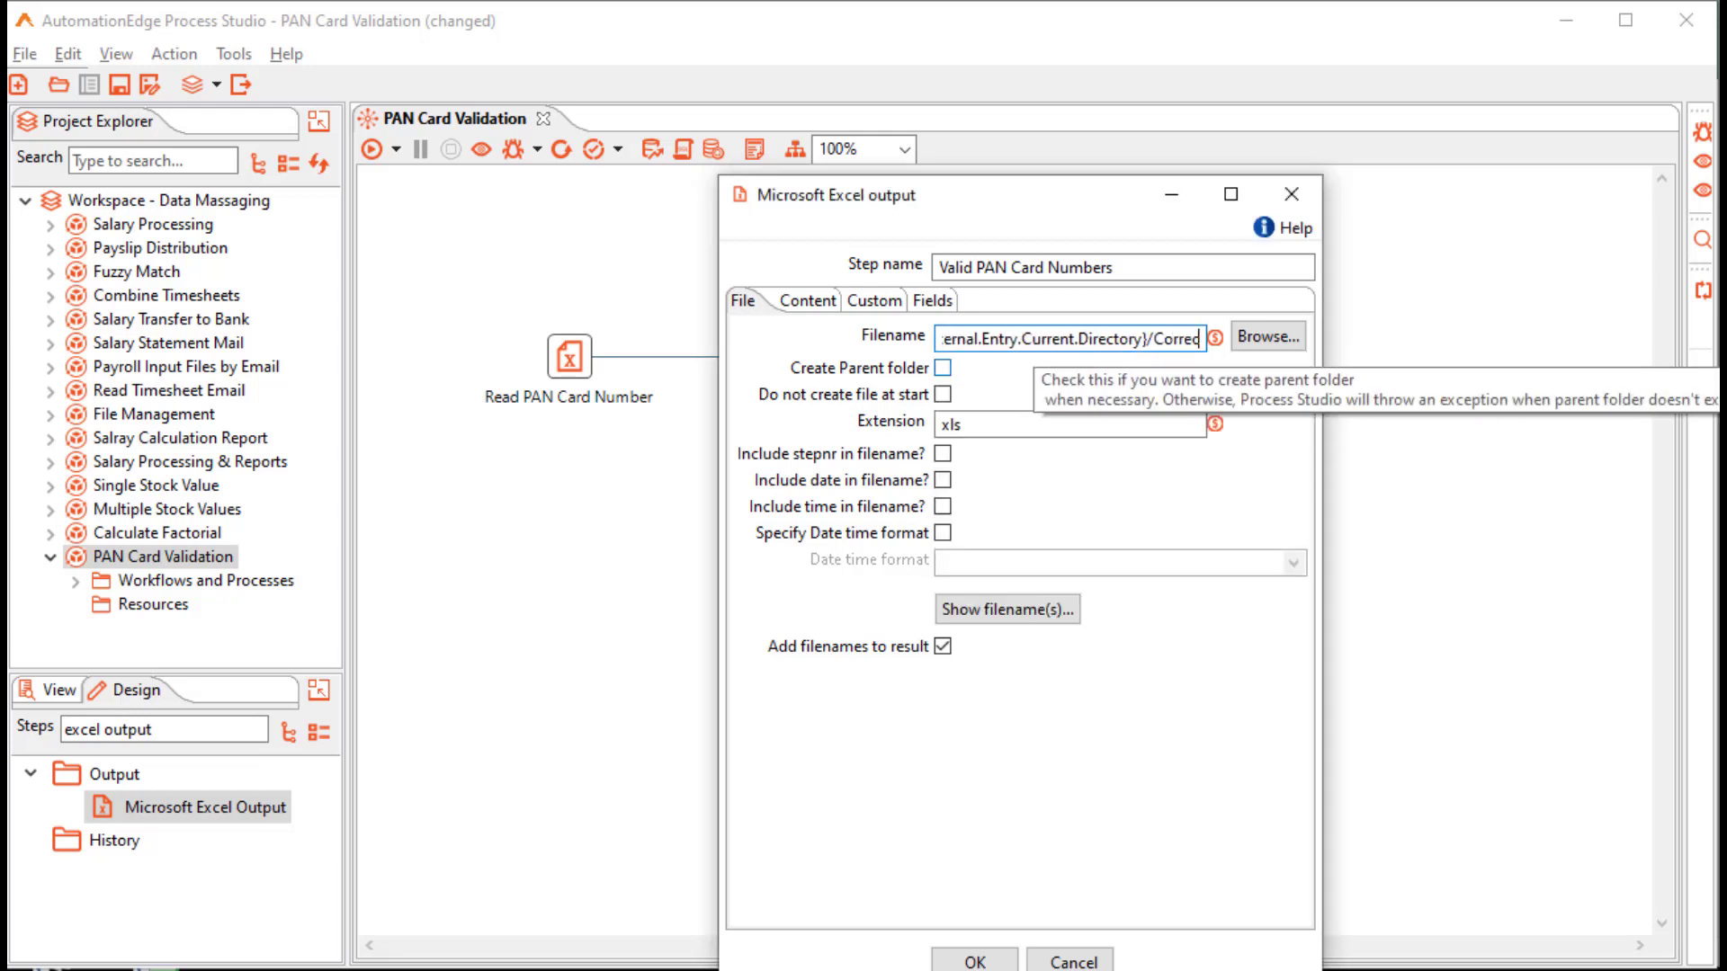
{"action": "type", "text": "t PAN Card NUmber"}
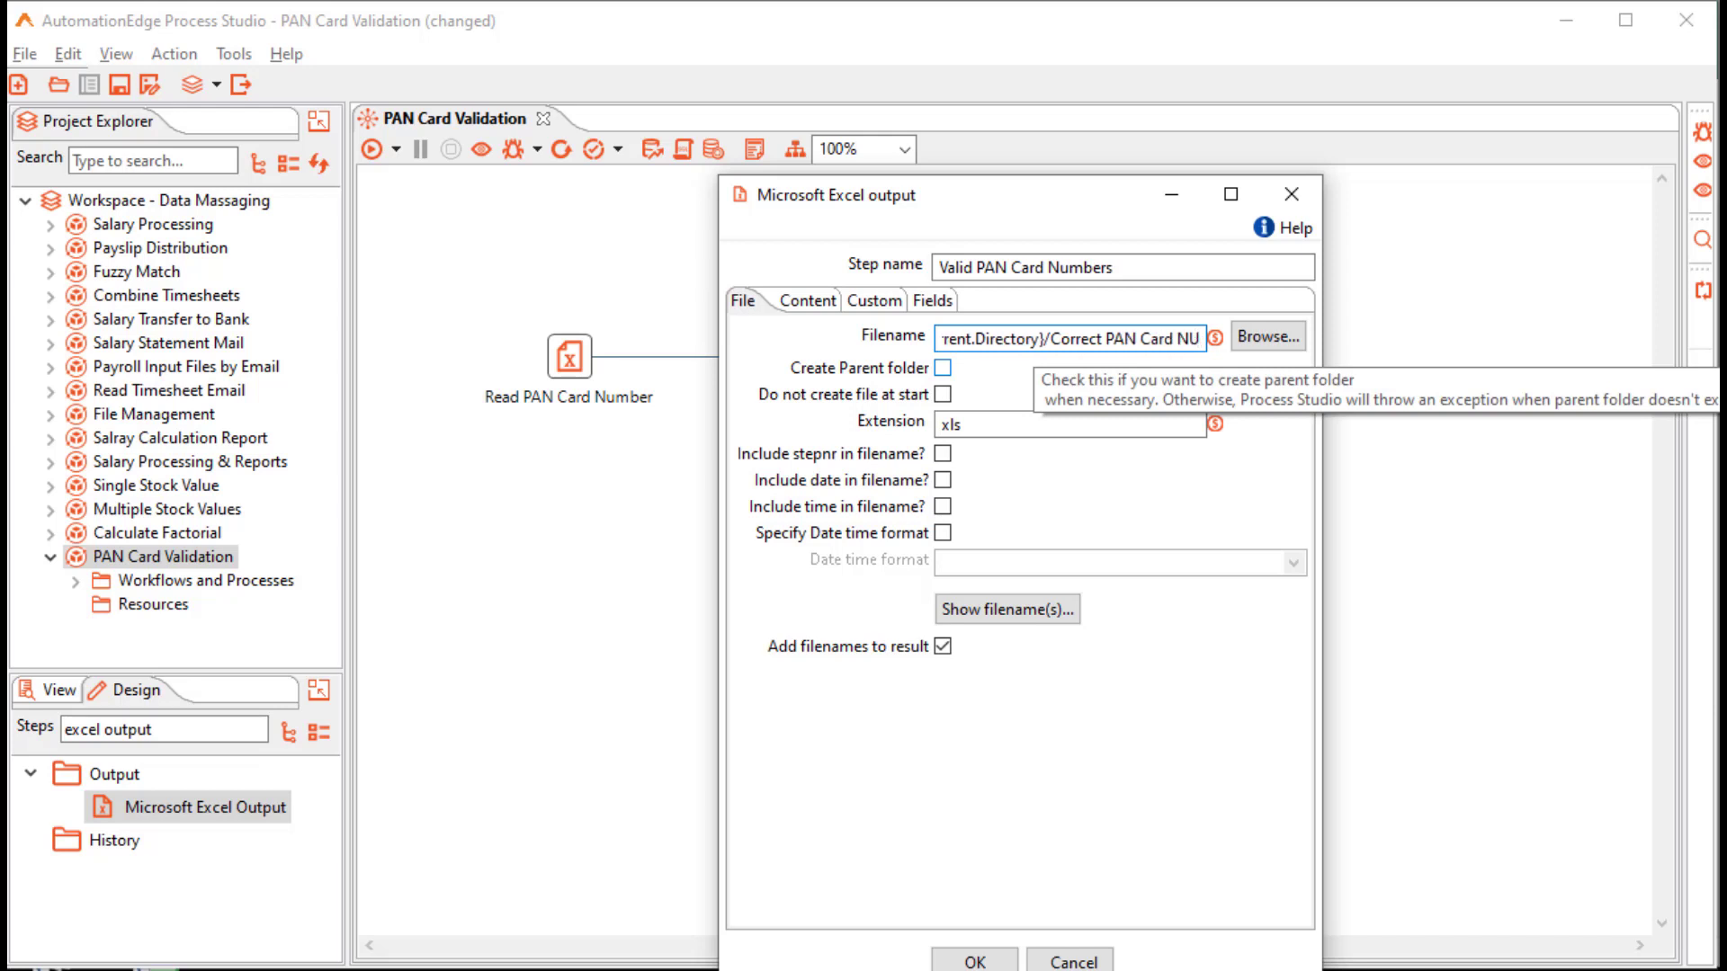
{"action": "type", "text": "s"}
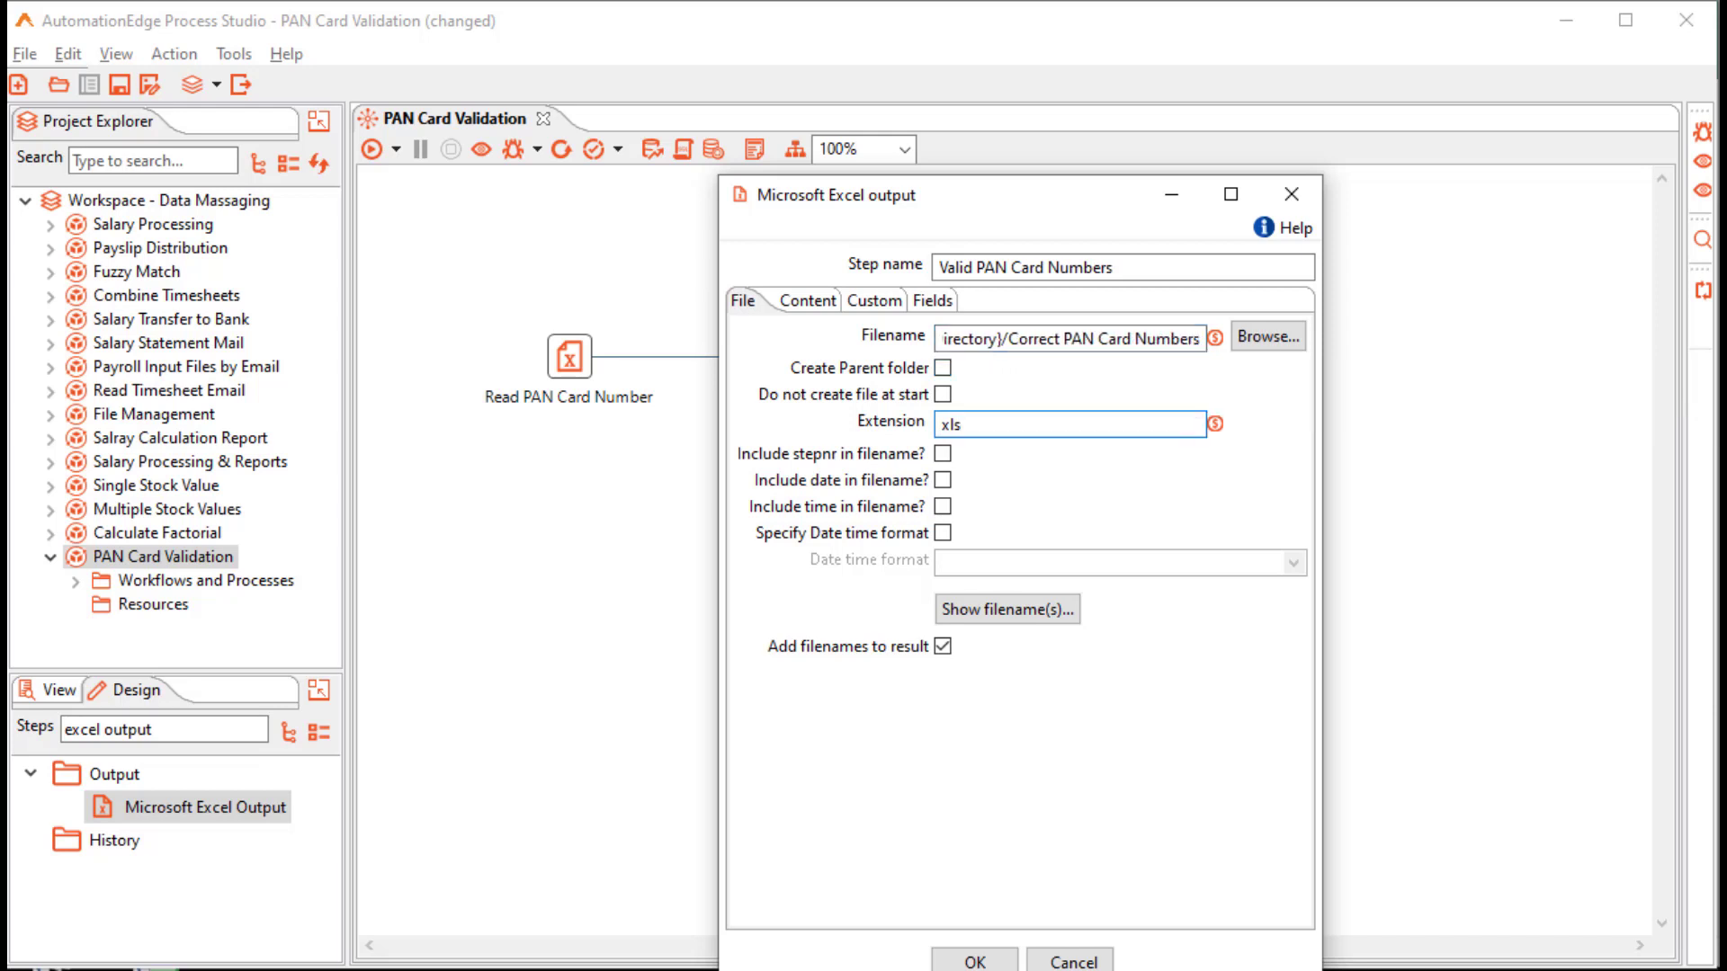
{"action": "type", "text": "x"}
- Load the incoming fields into the Valid PAN Card Numbers output step and accept its settings
{"action": "left_click", "coordinate": [931, 301]}
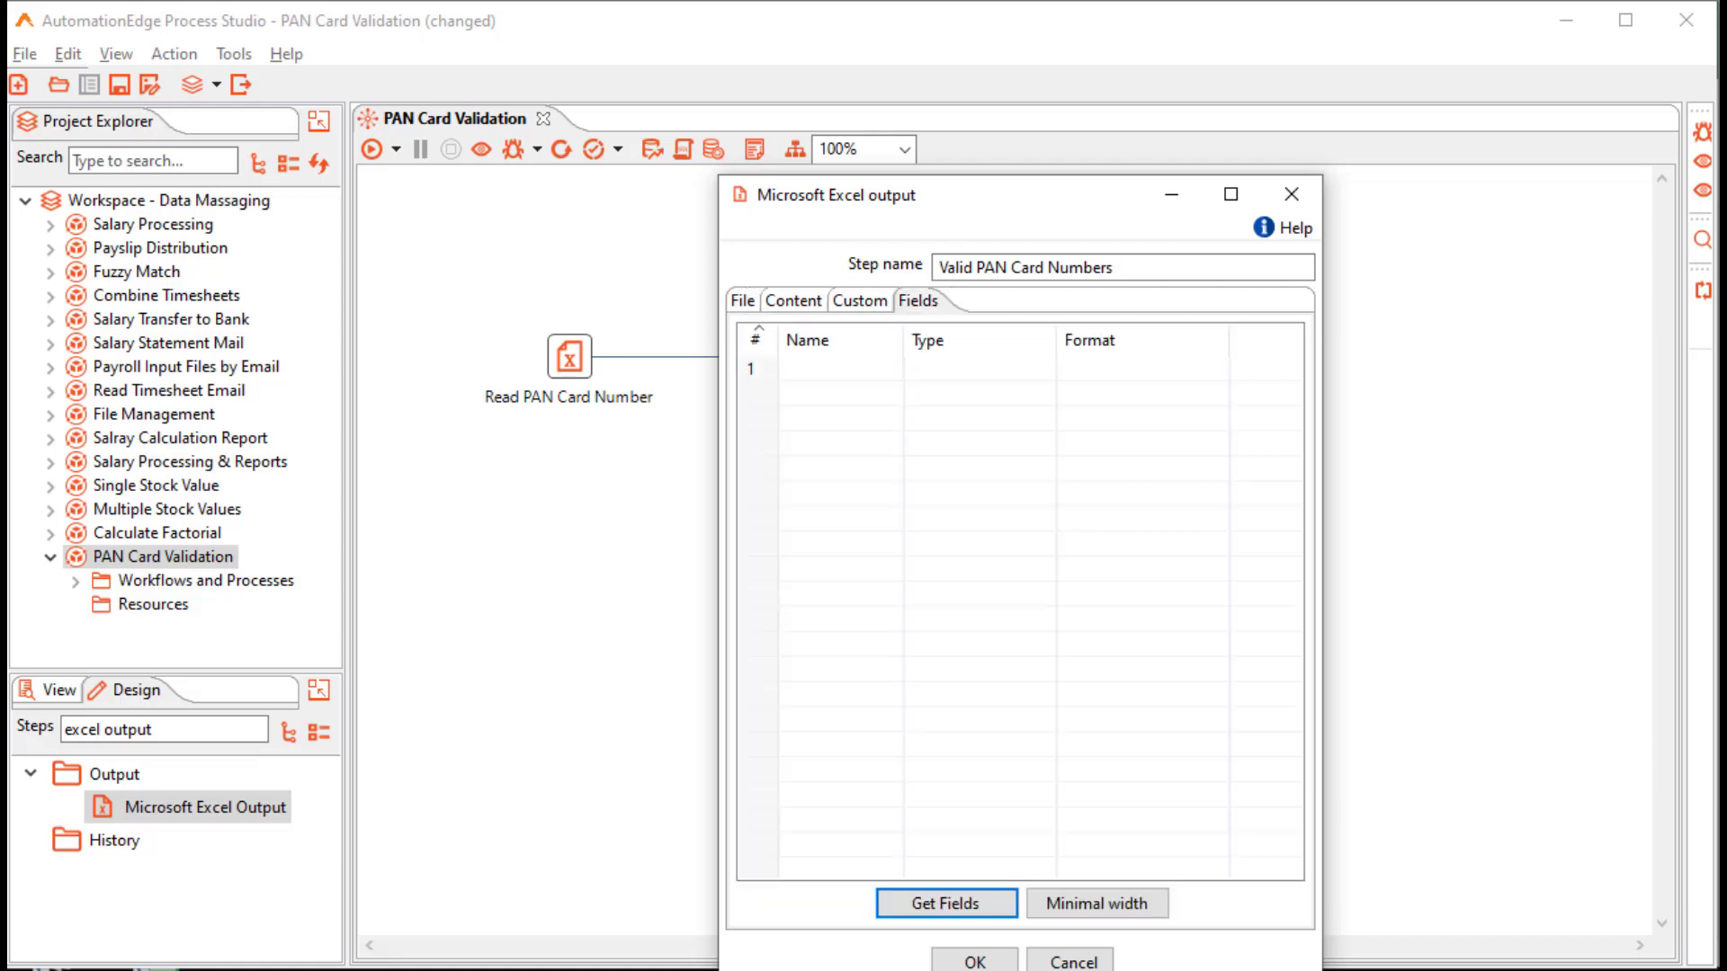
{"action": "left_click", "coordinate": [946, 902]}
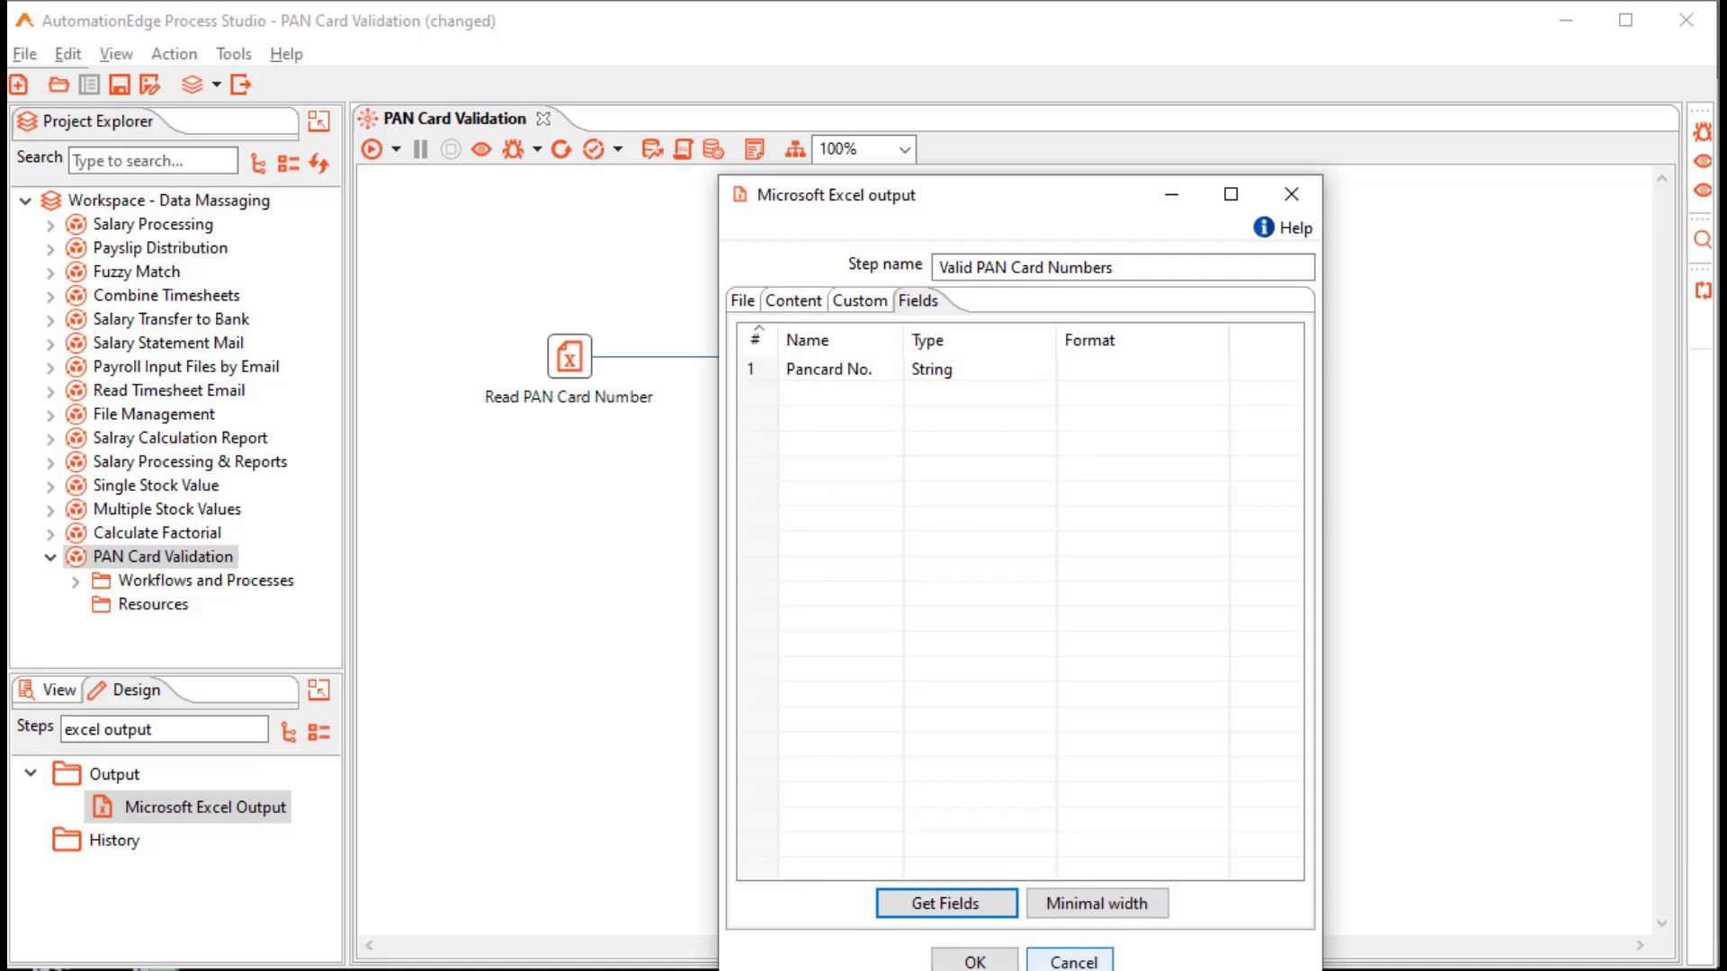
{"action": "left_click_drag", "start_coordinate": [1021, 194], "coordinate": [1020, 154]}
{"action": "left_click", "coordinate": [974, 921]}
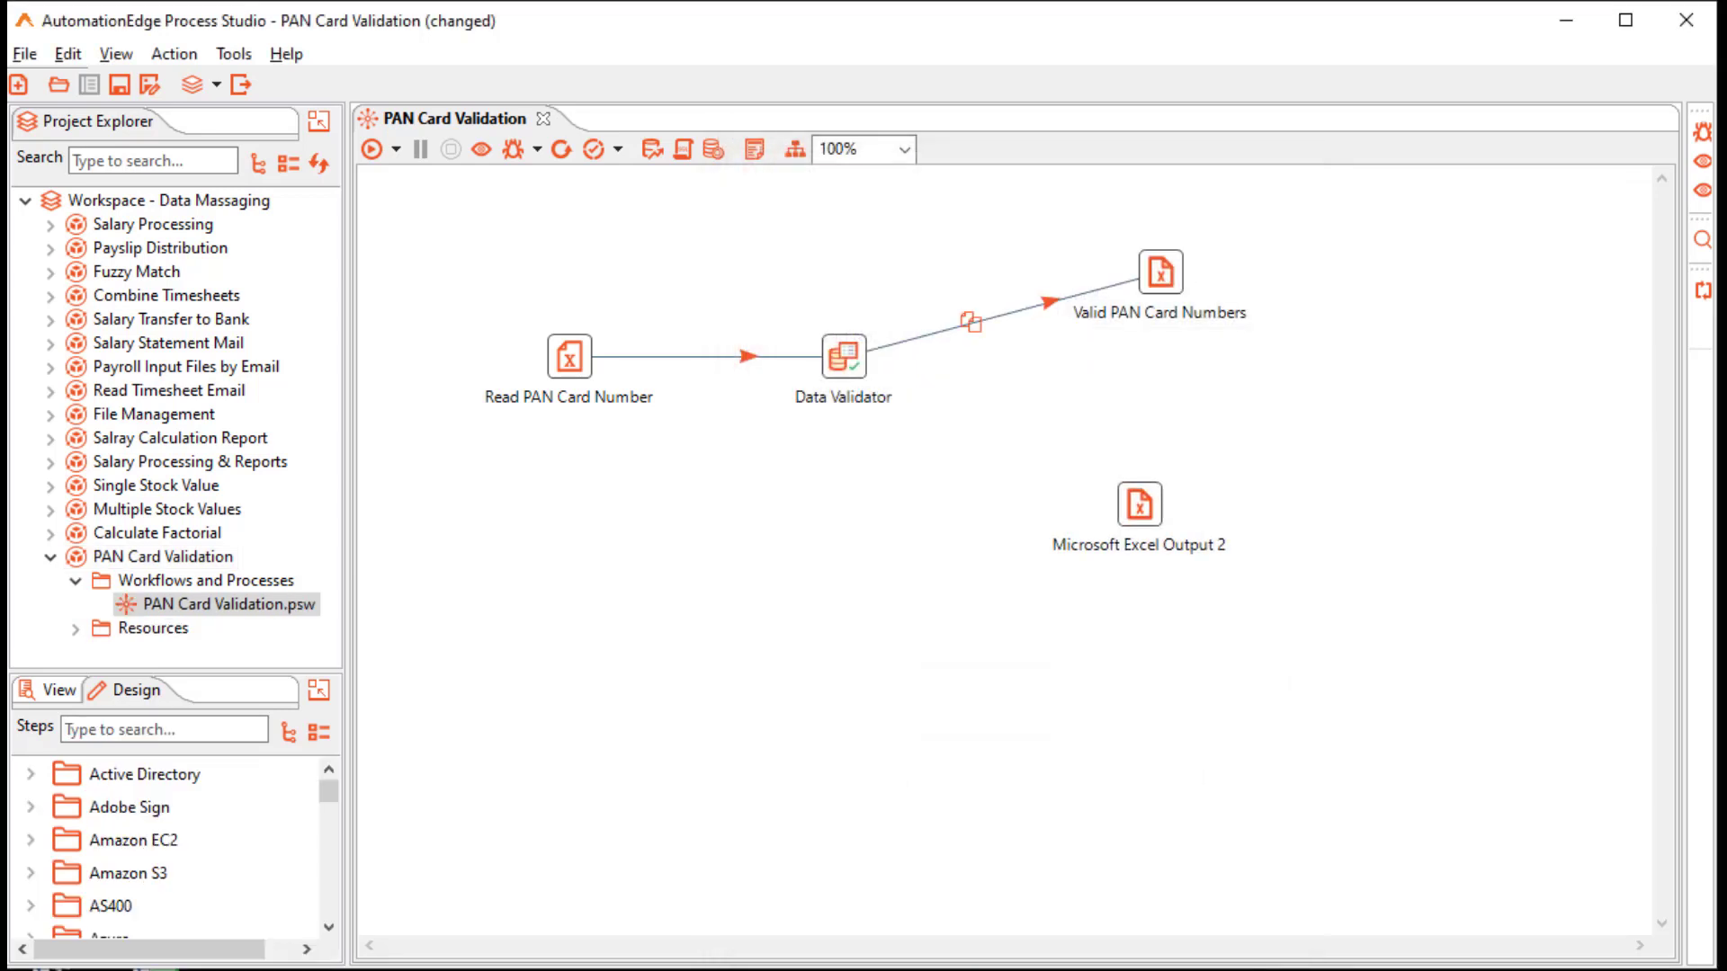
- In the Data Validator's error handling settings, name the error descriptions field "Error Description"
{"action": "right_click", "coordinate": [844, 360]}
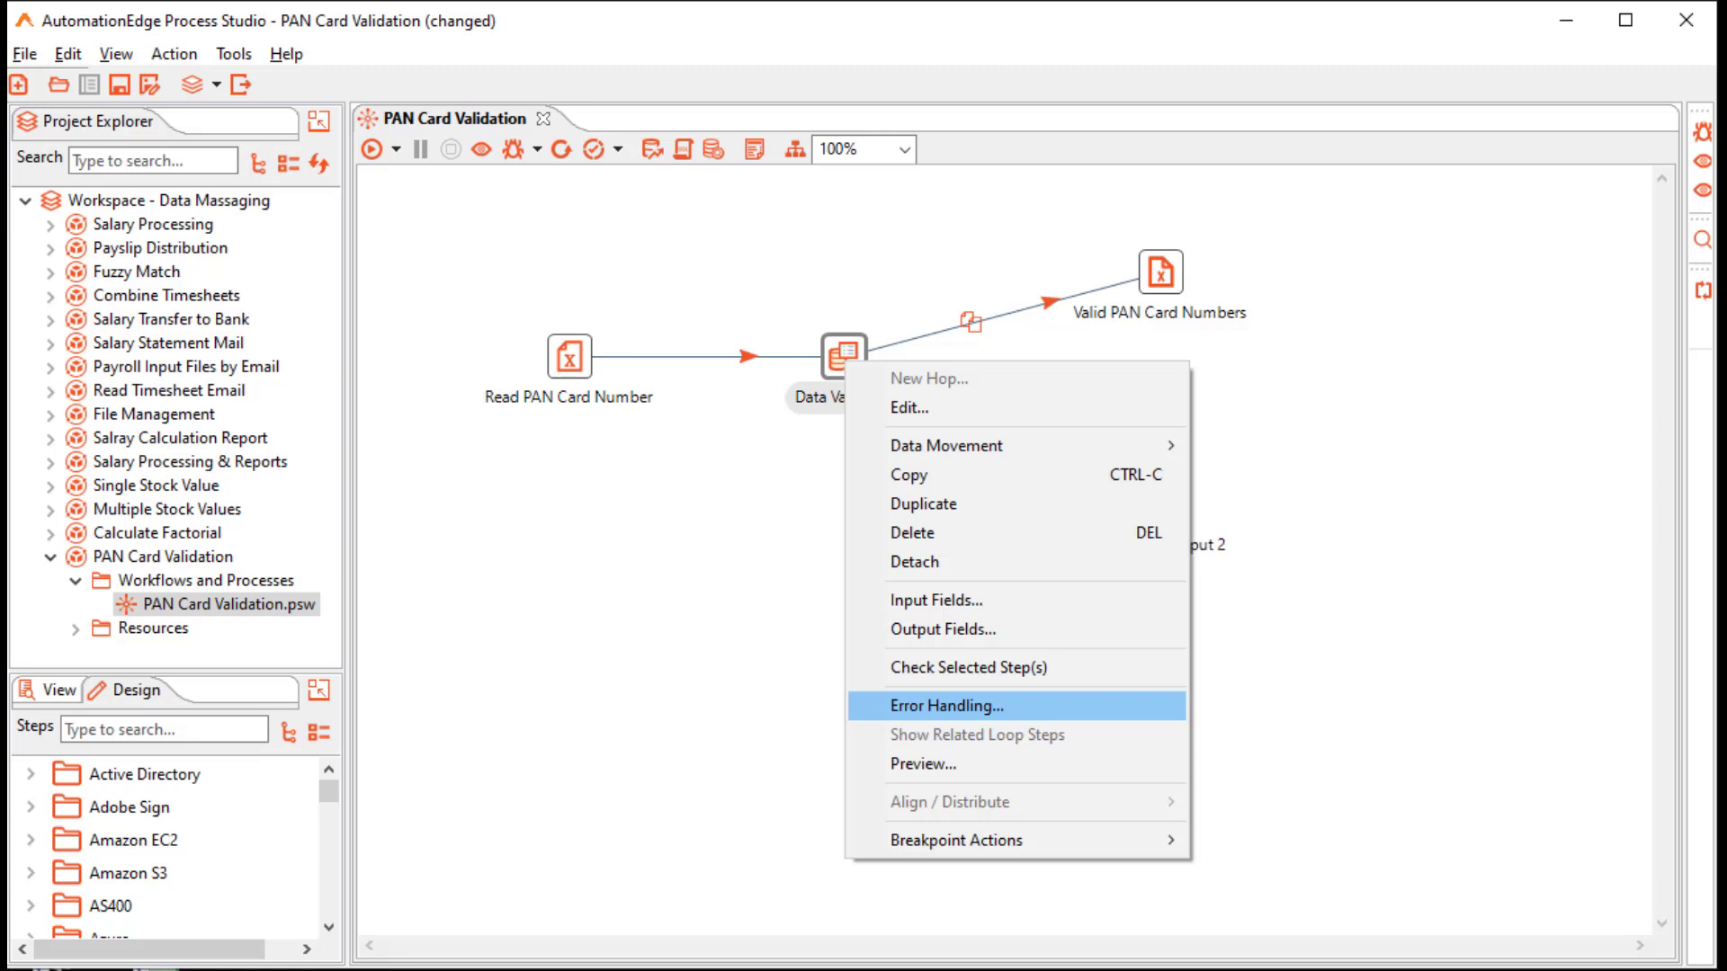
{"action": "left_click", "coordinate": [946, 705]}
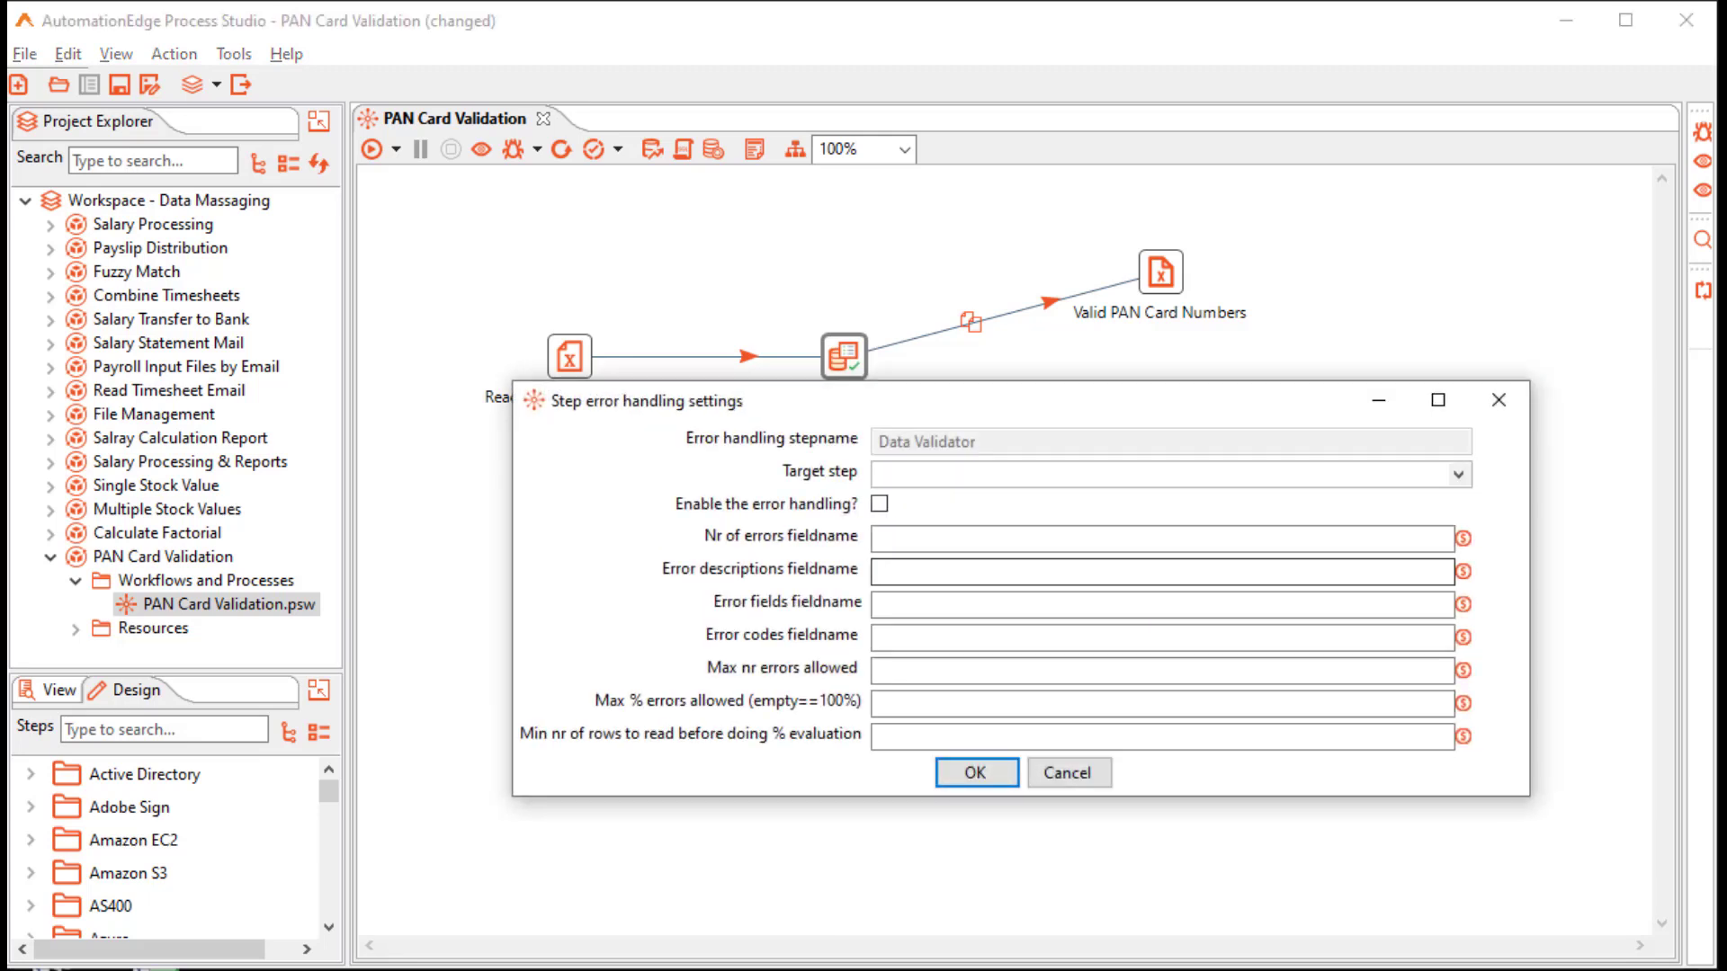
{"action": "left_click", "coordinate": [879, 571]}
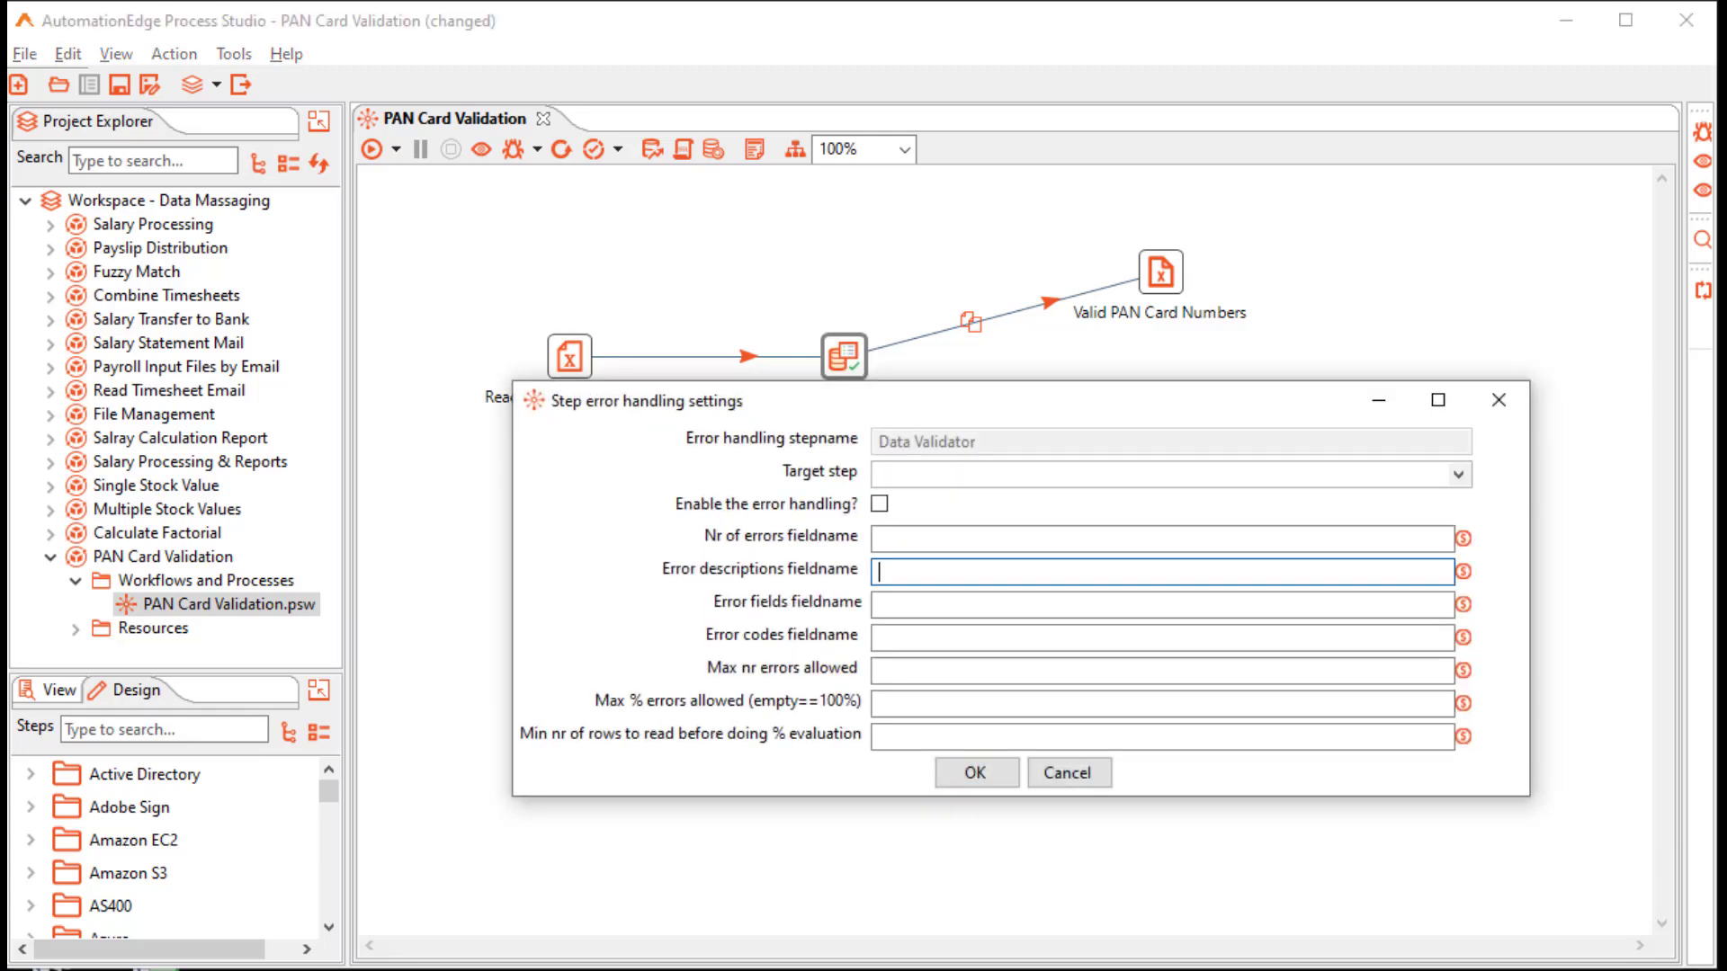
{"action": "type", "text": "Error Description"}
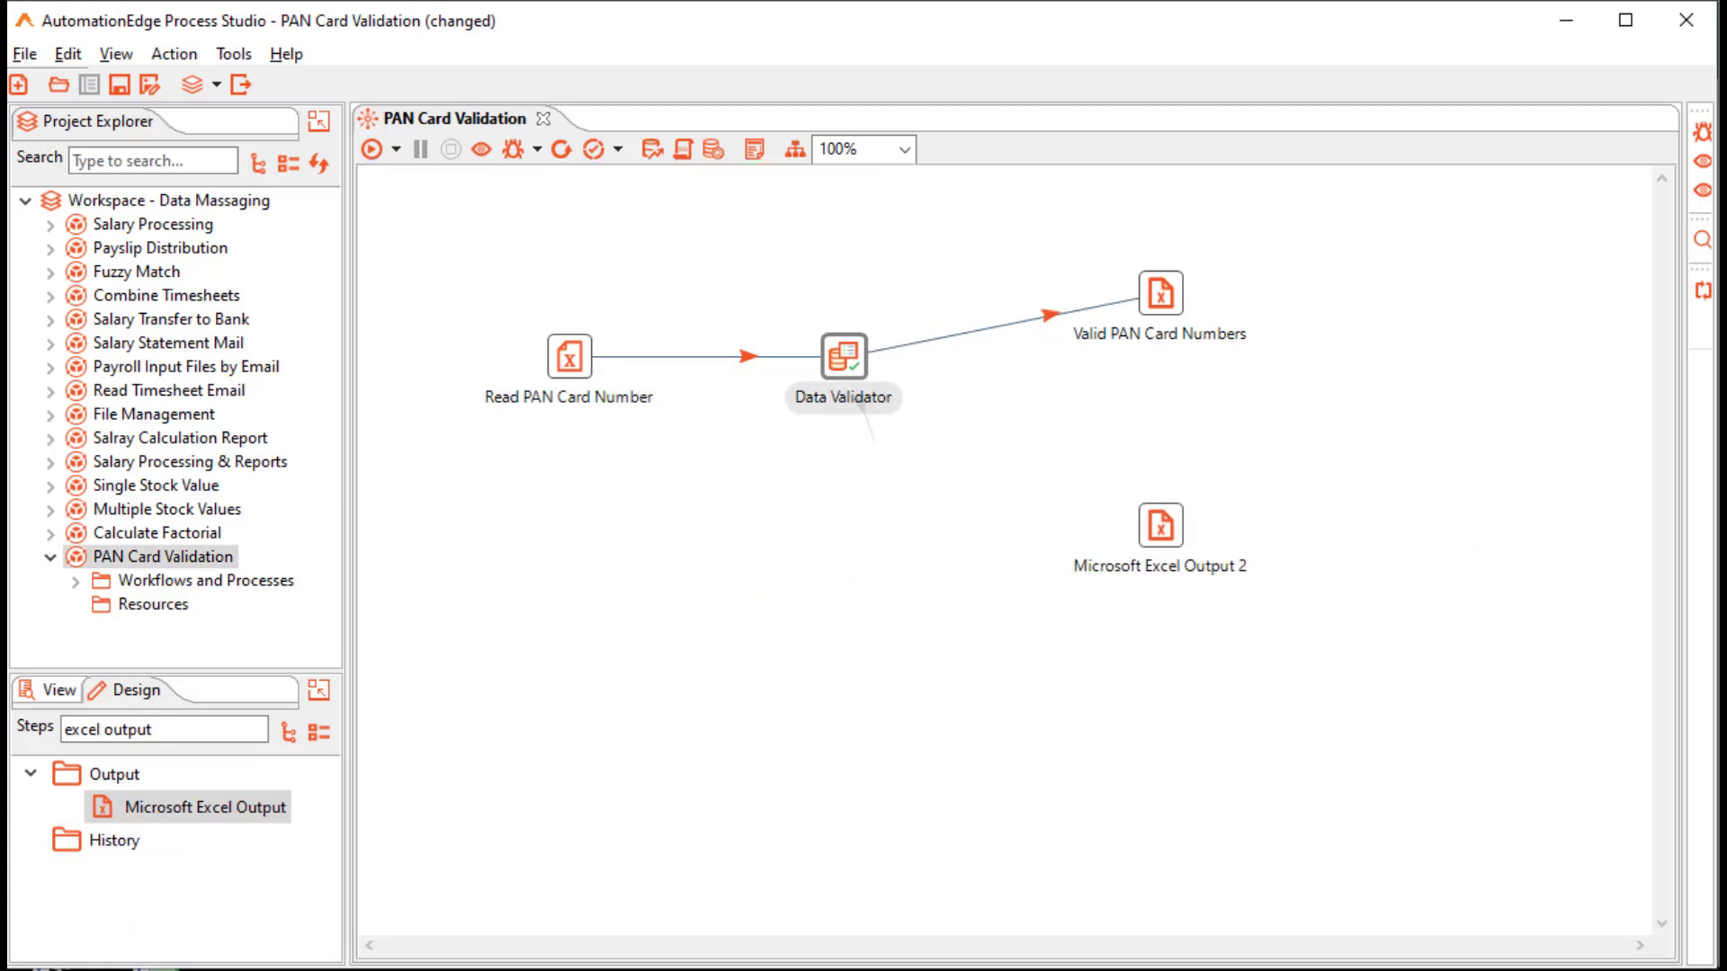
- Link the Data Validator to Microsoft Excel Output 2 as its error handling output, choosing to copy rows
{"action": "left_click_drag", "start_coordinate": [873, 441], "coordinate": [1160, 526]}
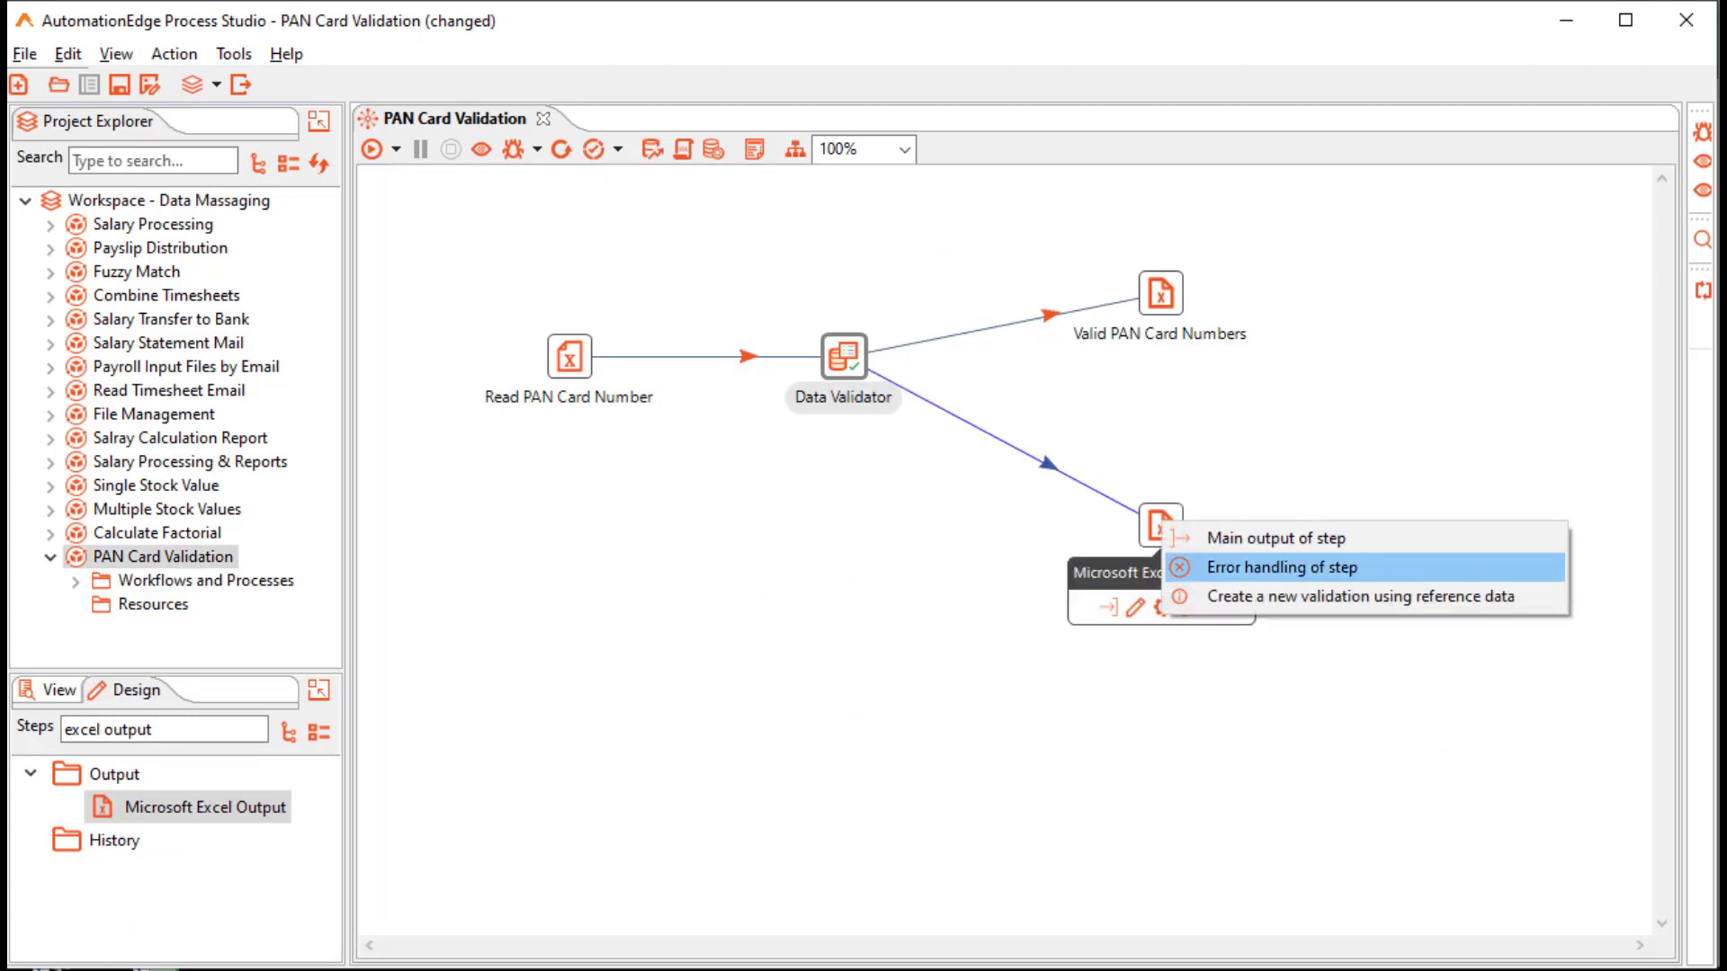
{"action": "left_click", "coordinate": [1280, 566]}
{"action": "left_click", "coordinate": [990, 849]}
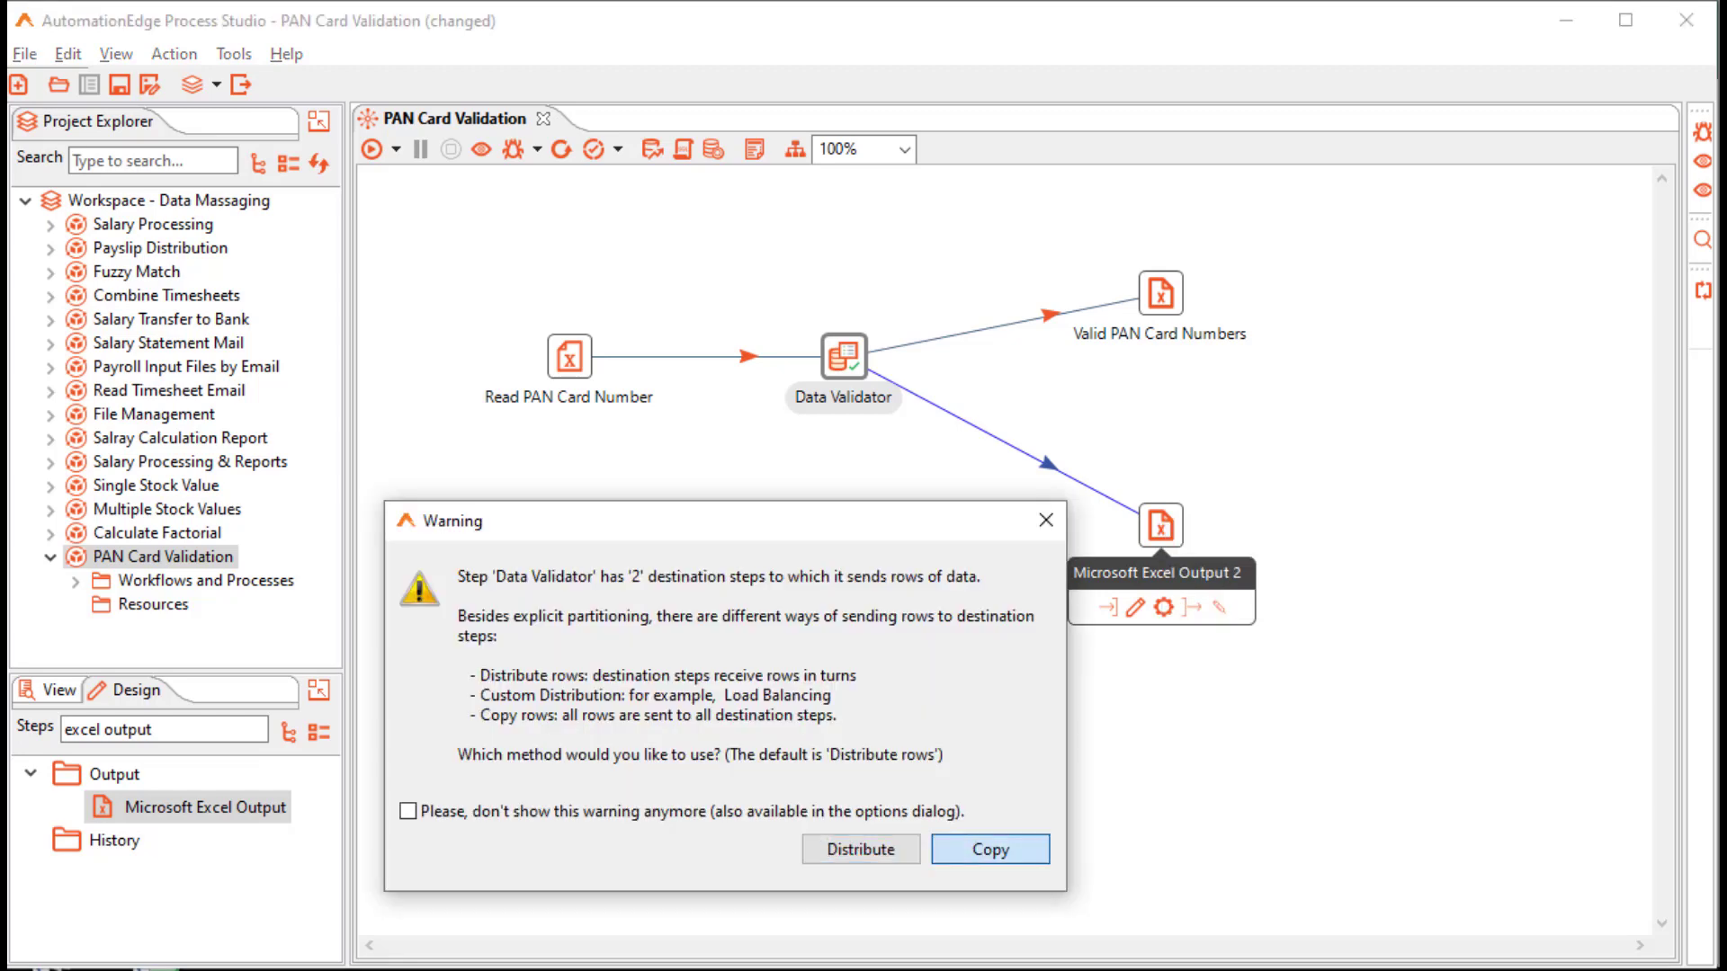
- Rename the Microsoft Excel Output 2 step as "Invalid PAN Card Numbers"
{"action": "left_click", "coordinate": [1161, 525]}
{"action": "double_click", "coordinate": [1160, 525]}
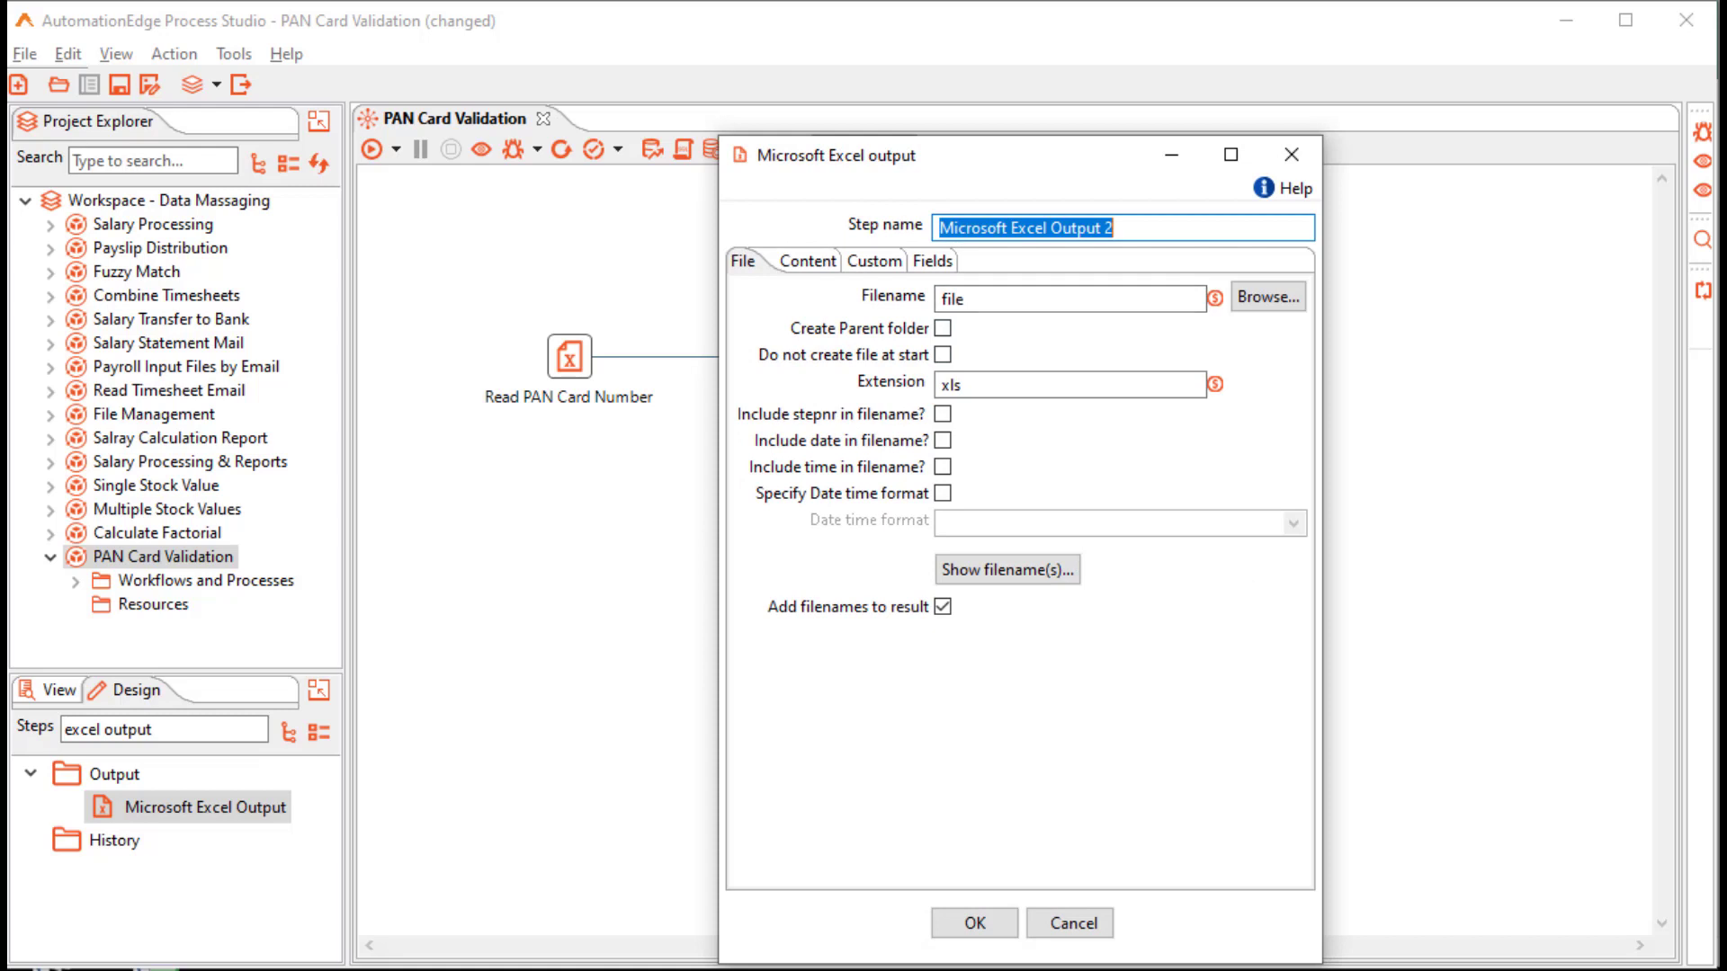
{"action": "type", "text": "Invalid PAN Card Nu"}
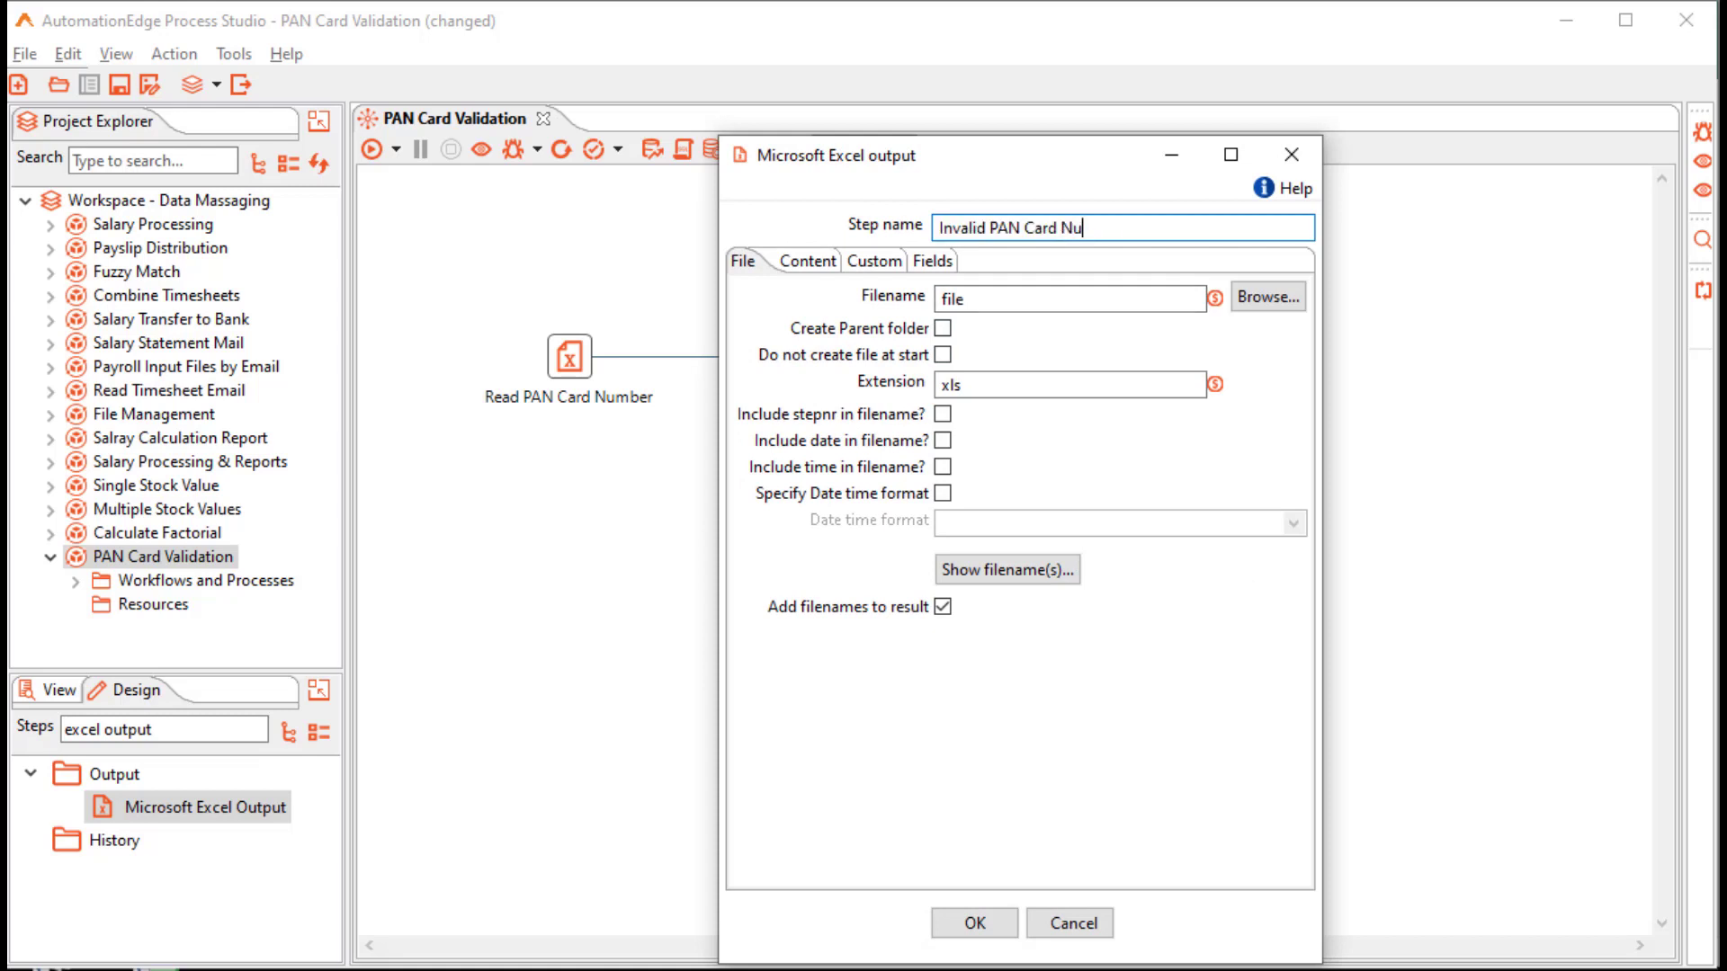
{"action": "type", "text": "mbers"}
- Set the invalid-numbers output file name to ${Internal.Entry.Current.Directory}/Invalid PAN Card Numbers
{"action": "left_click", "coordinate": [967, 298]}
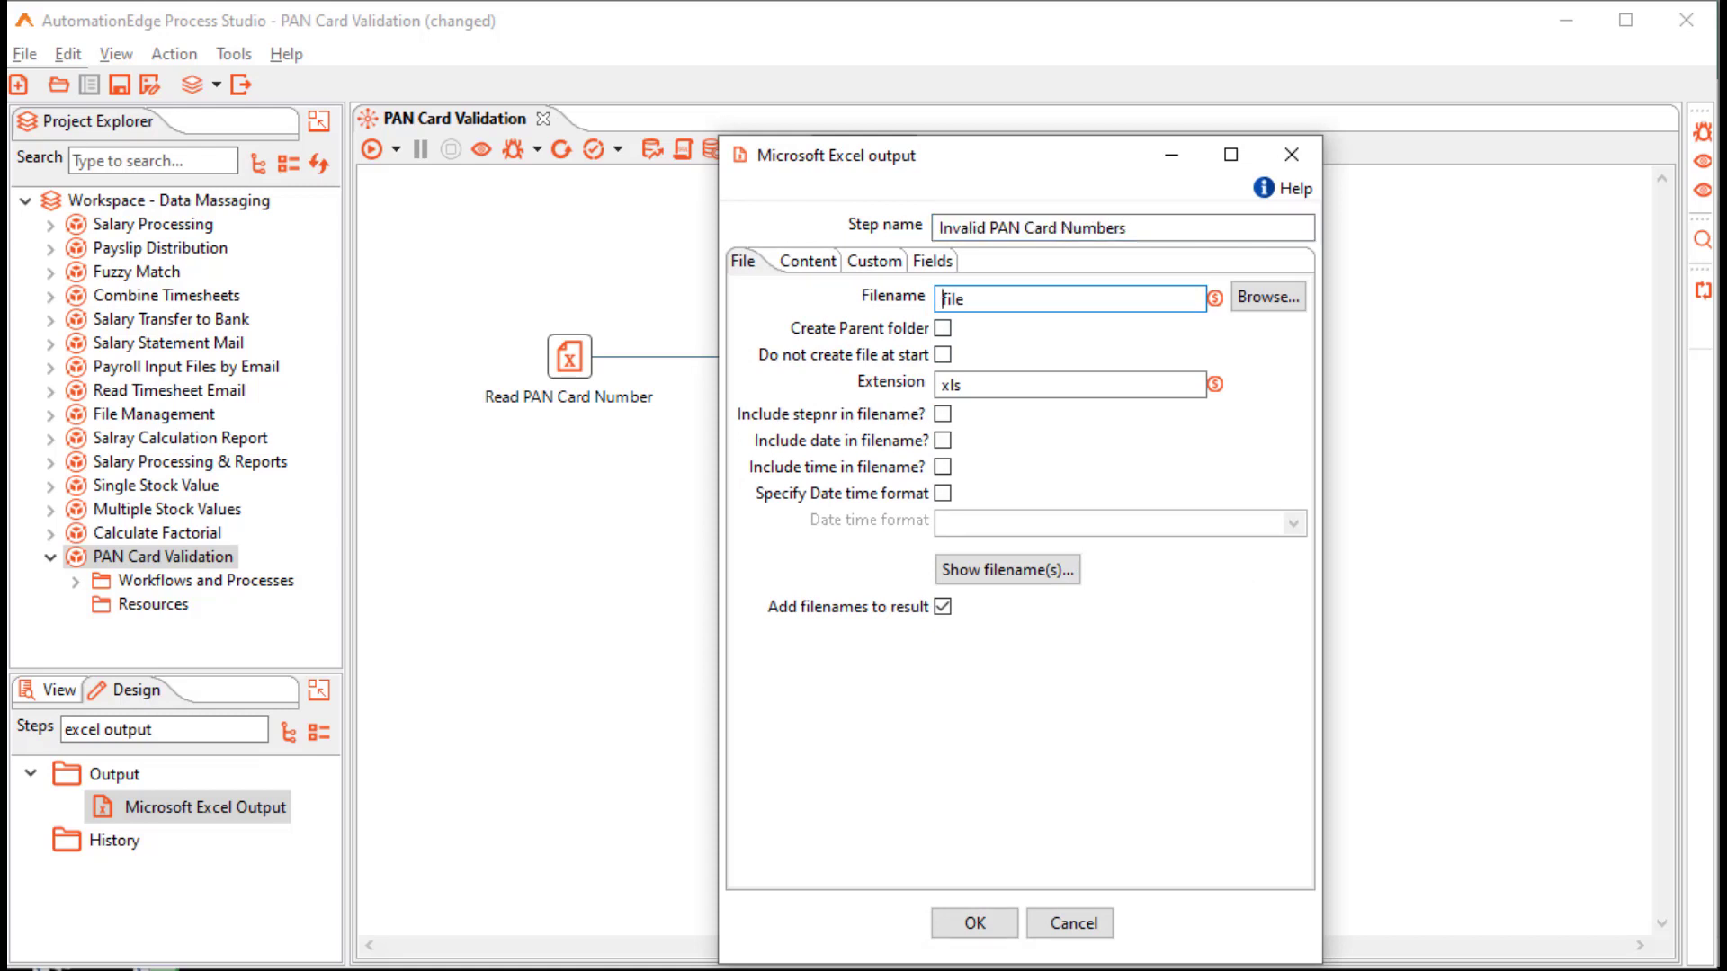
{"action": "key", "text": "ctrl+space"}
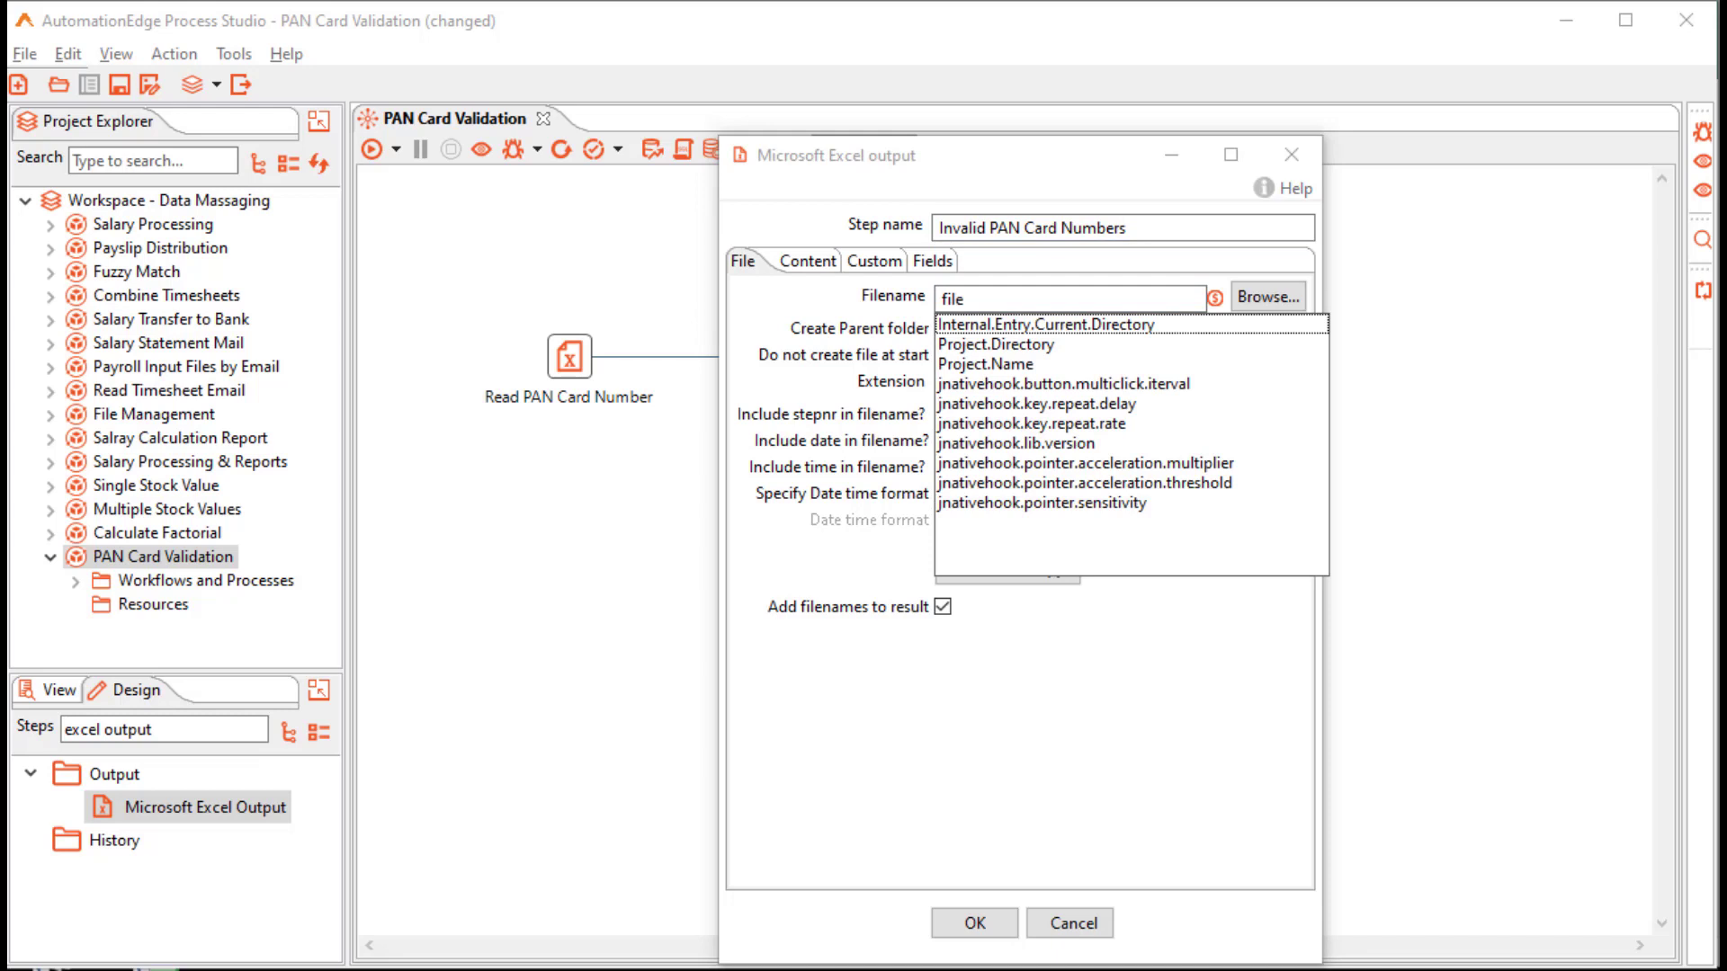
{"action": "key", "text": "Return"}
{"action": "key", "text": "BackSpace"}
{"action": "key", "text": "BackSpace"}
{"action": "key", "text": "BackSpace"}
{"action": "key", "text": "BackSpace"}
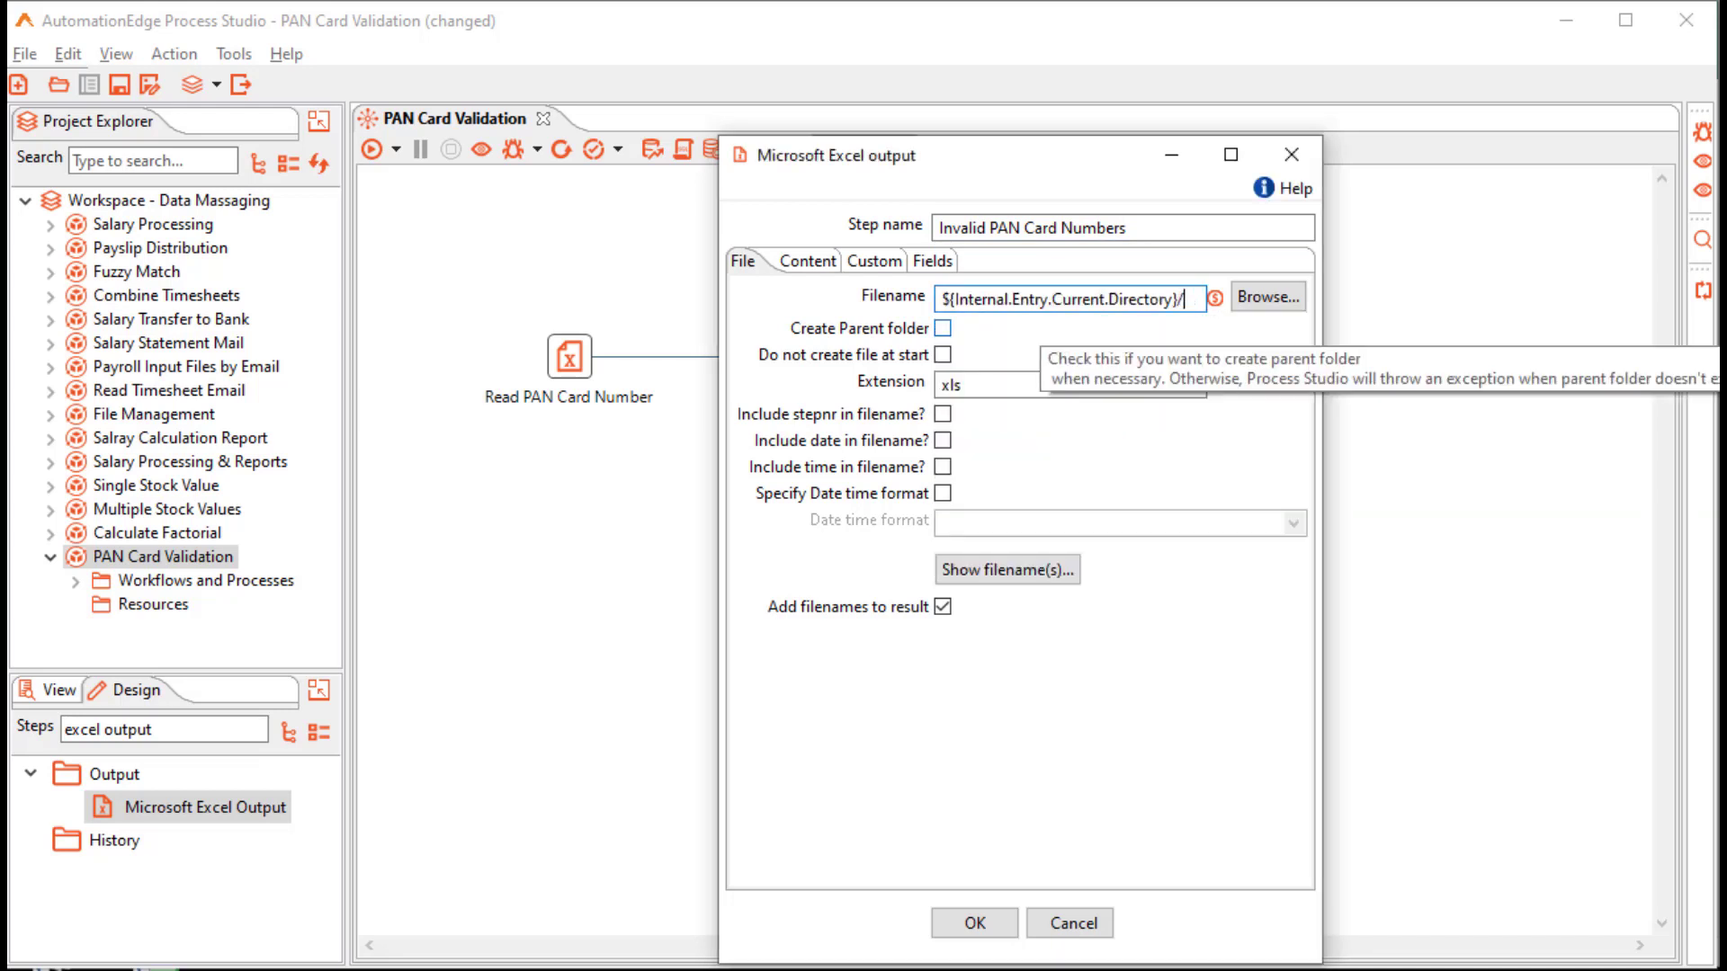
{"action": "type", "text": "/Invalid PAN Card Numbers"}
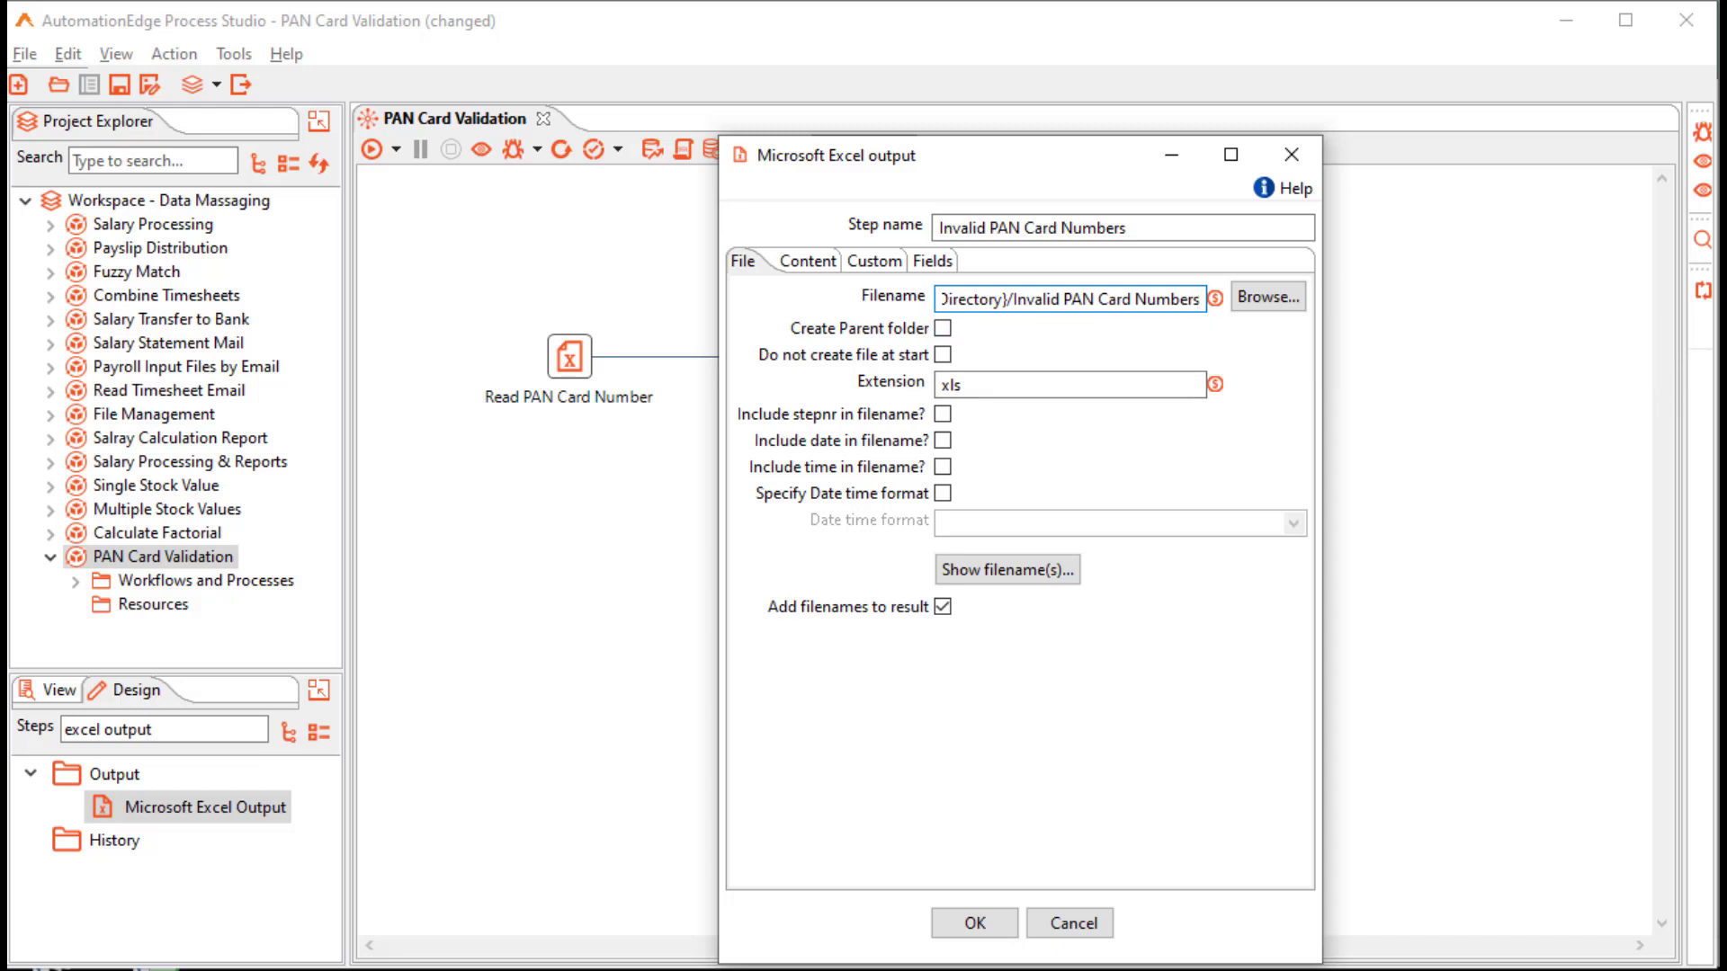
- Load the incoming fields into the Invalid PAN Card Numbers output step and accept its settings
{"action": "left_click", "coordinate": [930, 261]}
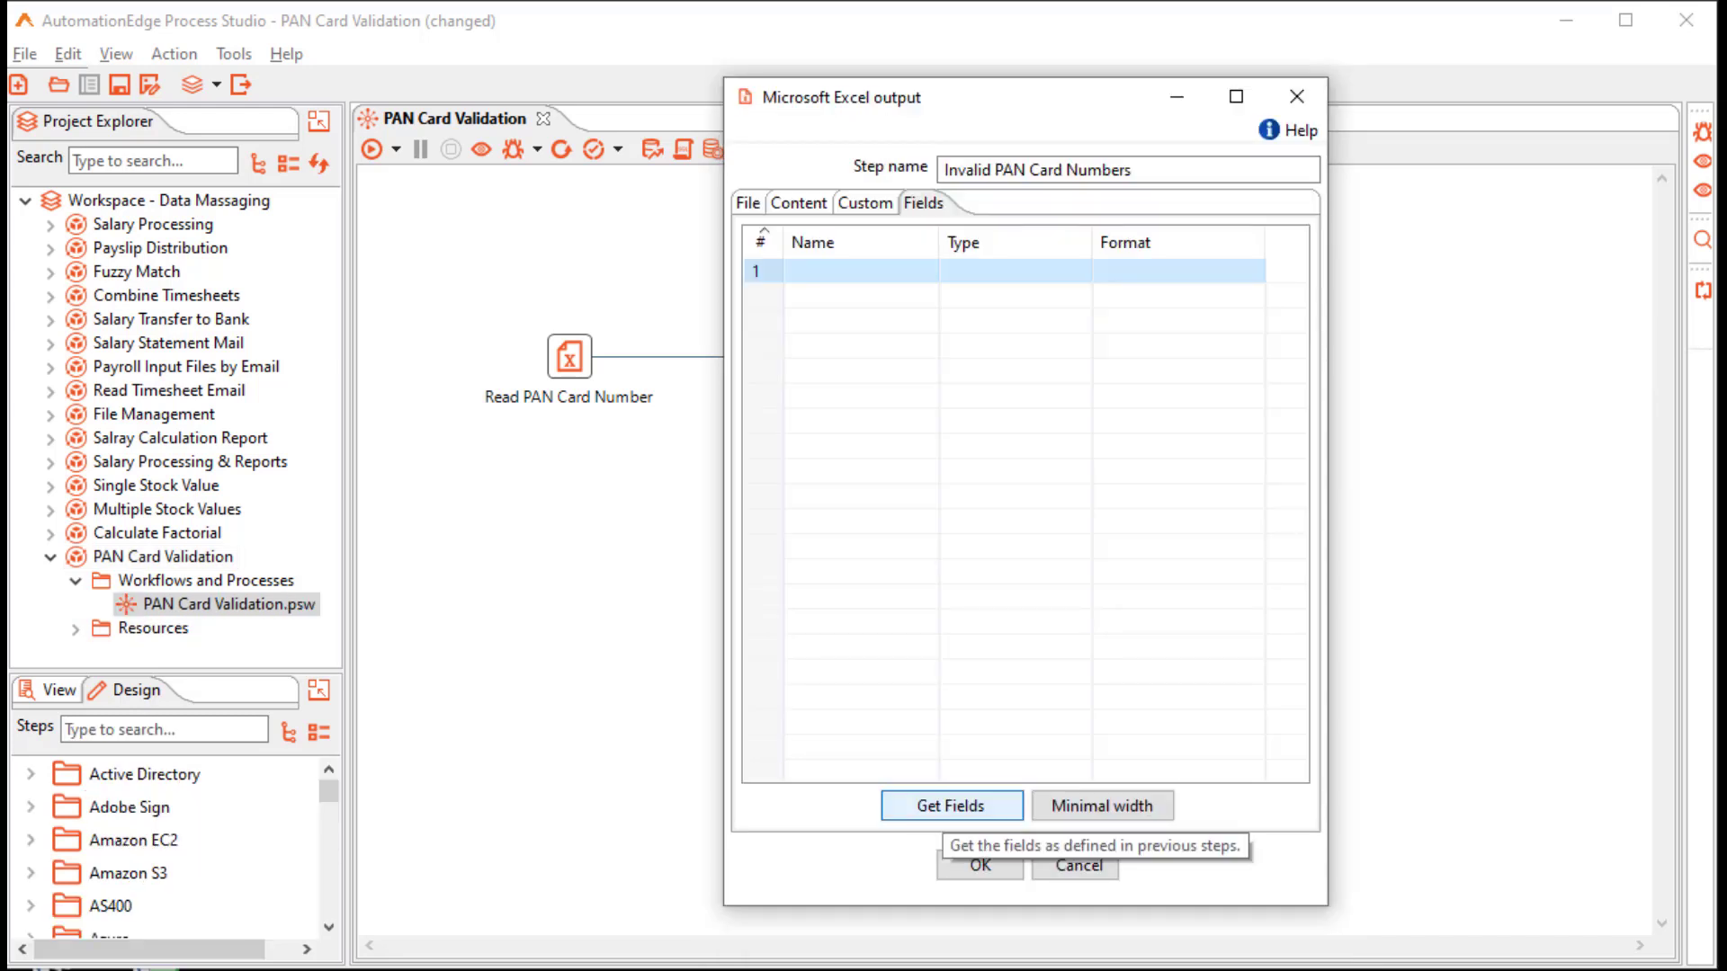
{"action": "left_click", "coordinate": [950, 805]}
{"action": "left_click", "coordinate": [979, 865]}
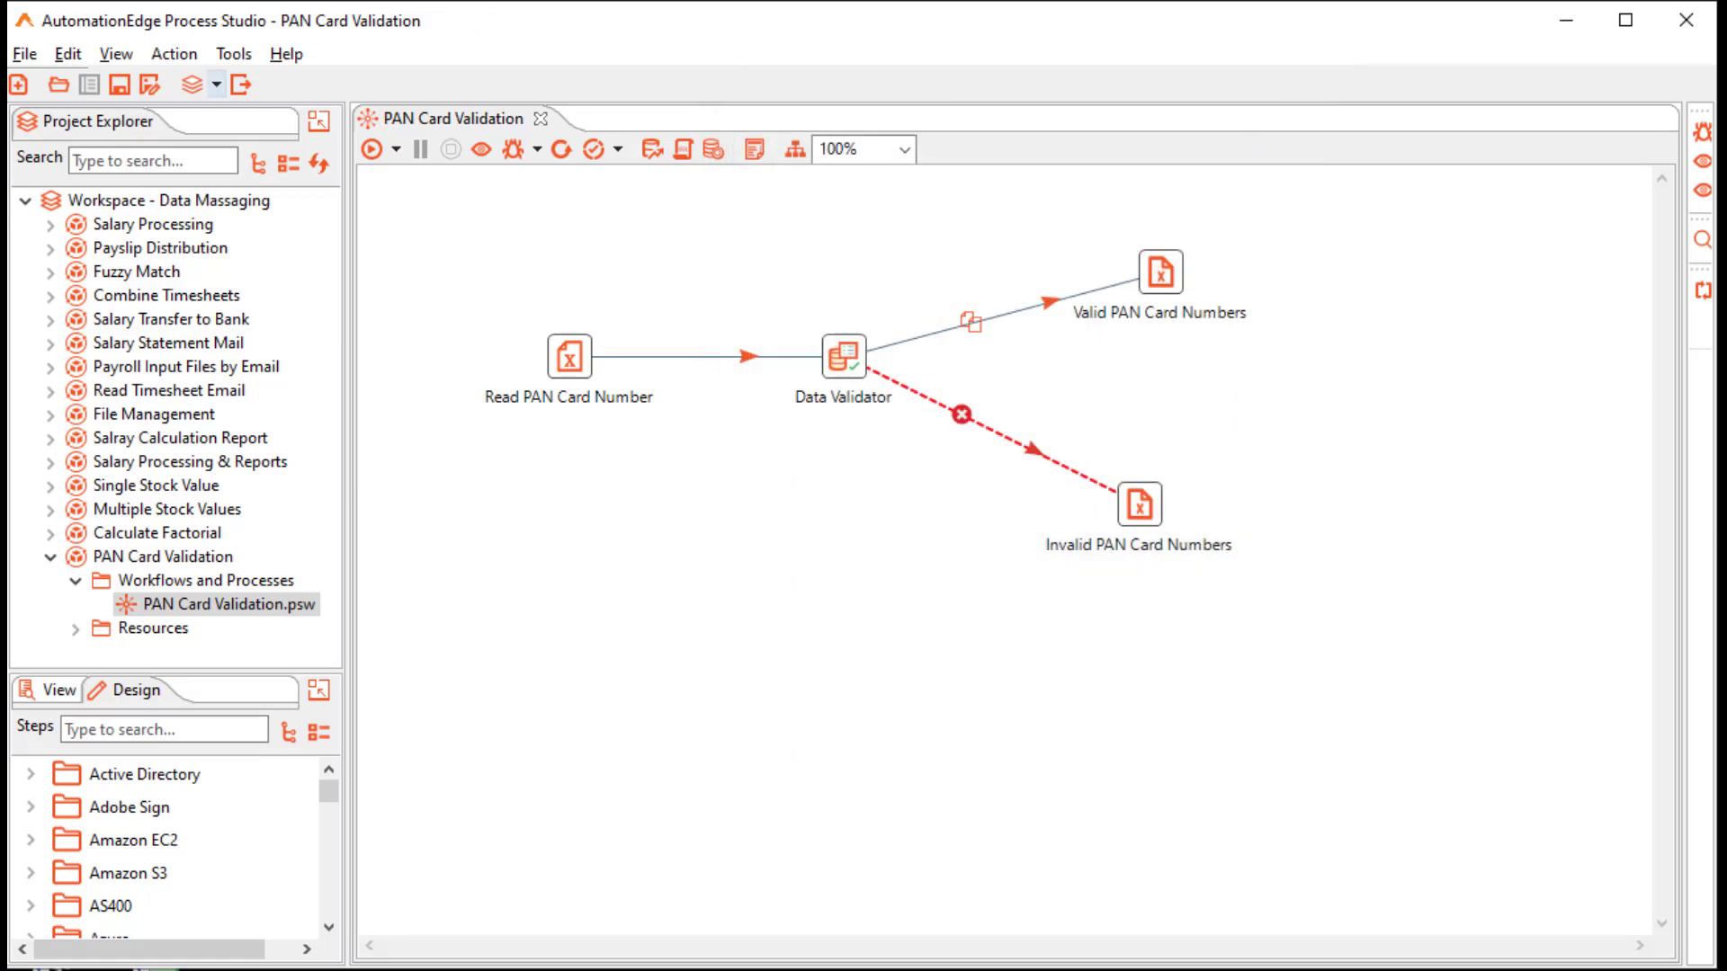
- Run the PAN Card Validation workflow and preview the rows from the Read PAN Card Number step
{"action": "left_click", "coordinate": [372, 149]}
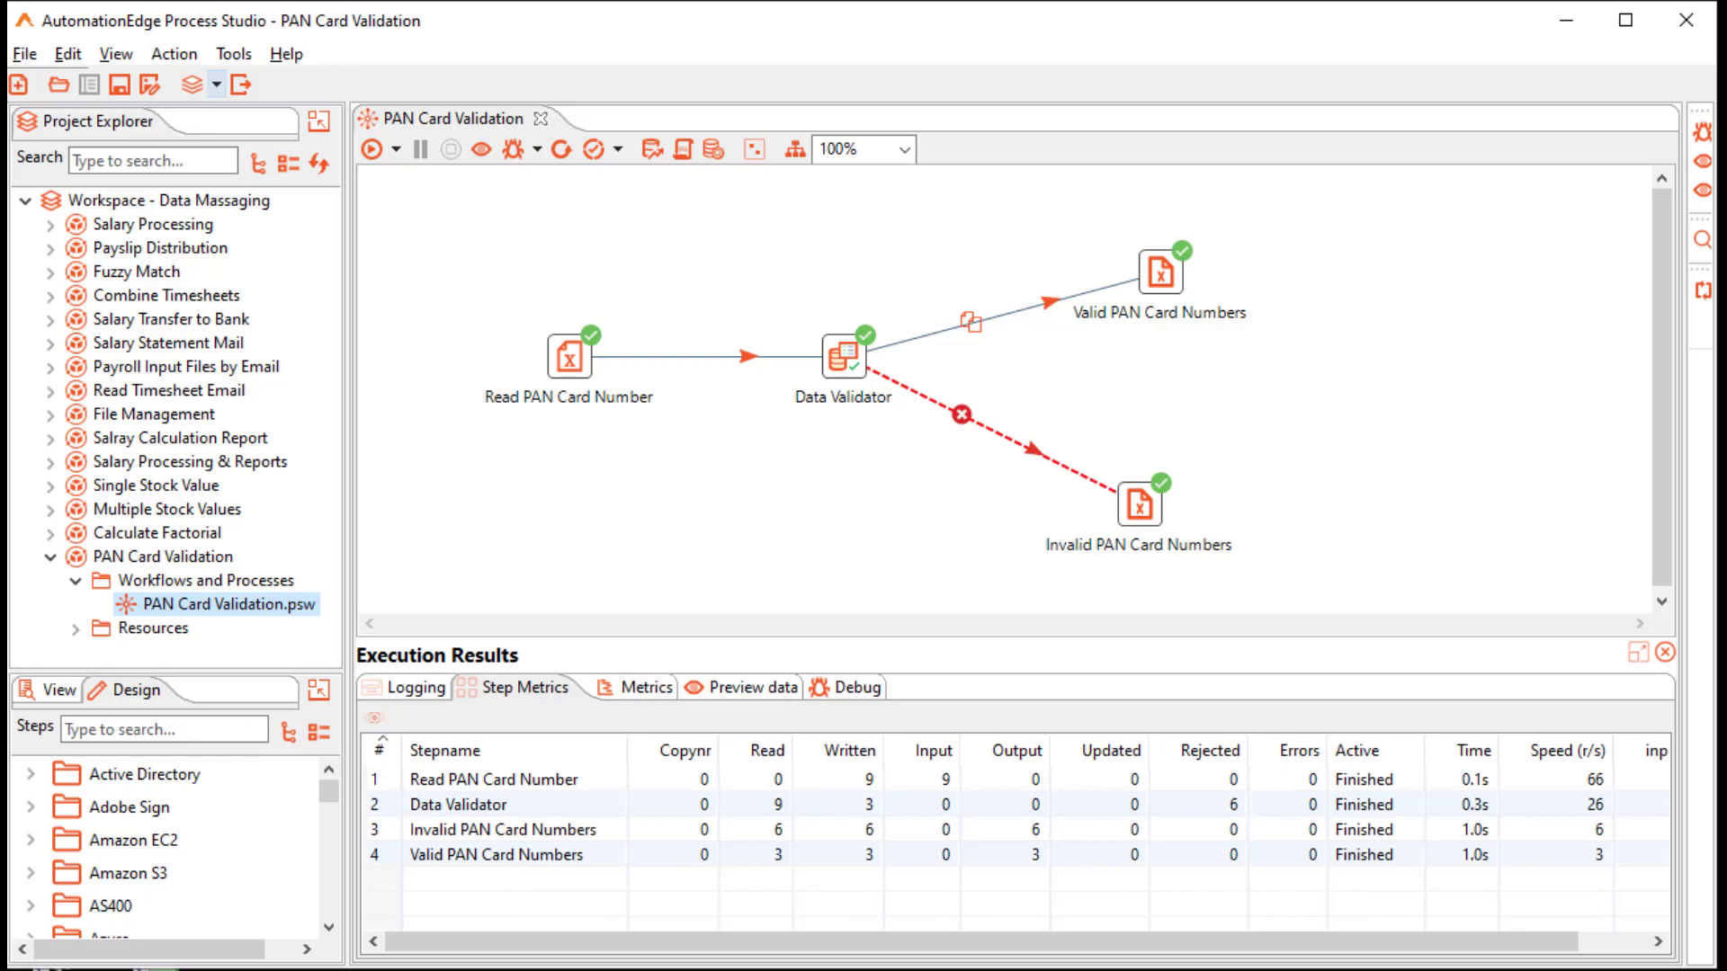
{"action": "left_click", "coordinate": [568, 357]}
{"action": "left_click", "coordinate": [740, 687]}
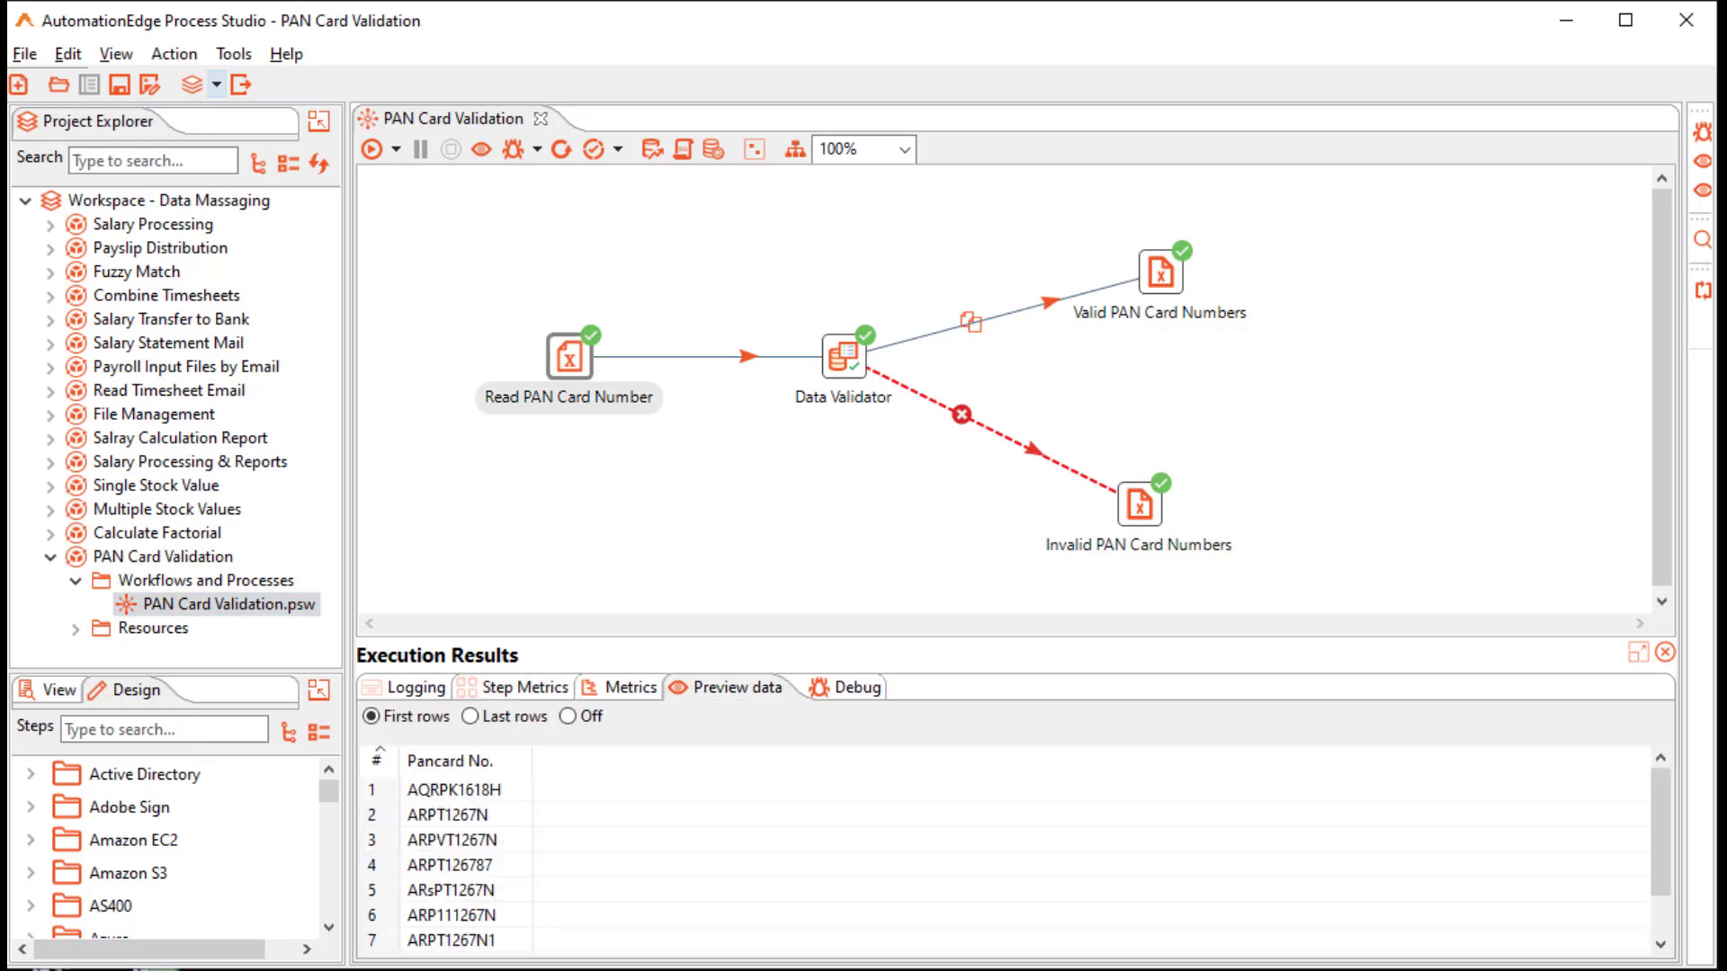
{"action": "scroll", "coordinate": [1004, 855], "scroll_direction": "down", "scroll_amount": 1}
{"action": "scroll", "coordinate": [1003, 854], "scroll_direction": "up", "scroll_amount": 1}
{"action": "scroll", "coordinate": [1007, 864], "scroll_direction": "down", "scroll_amount": 1}
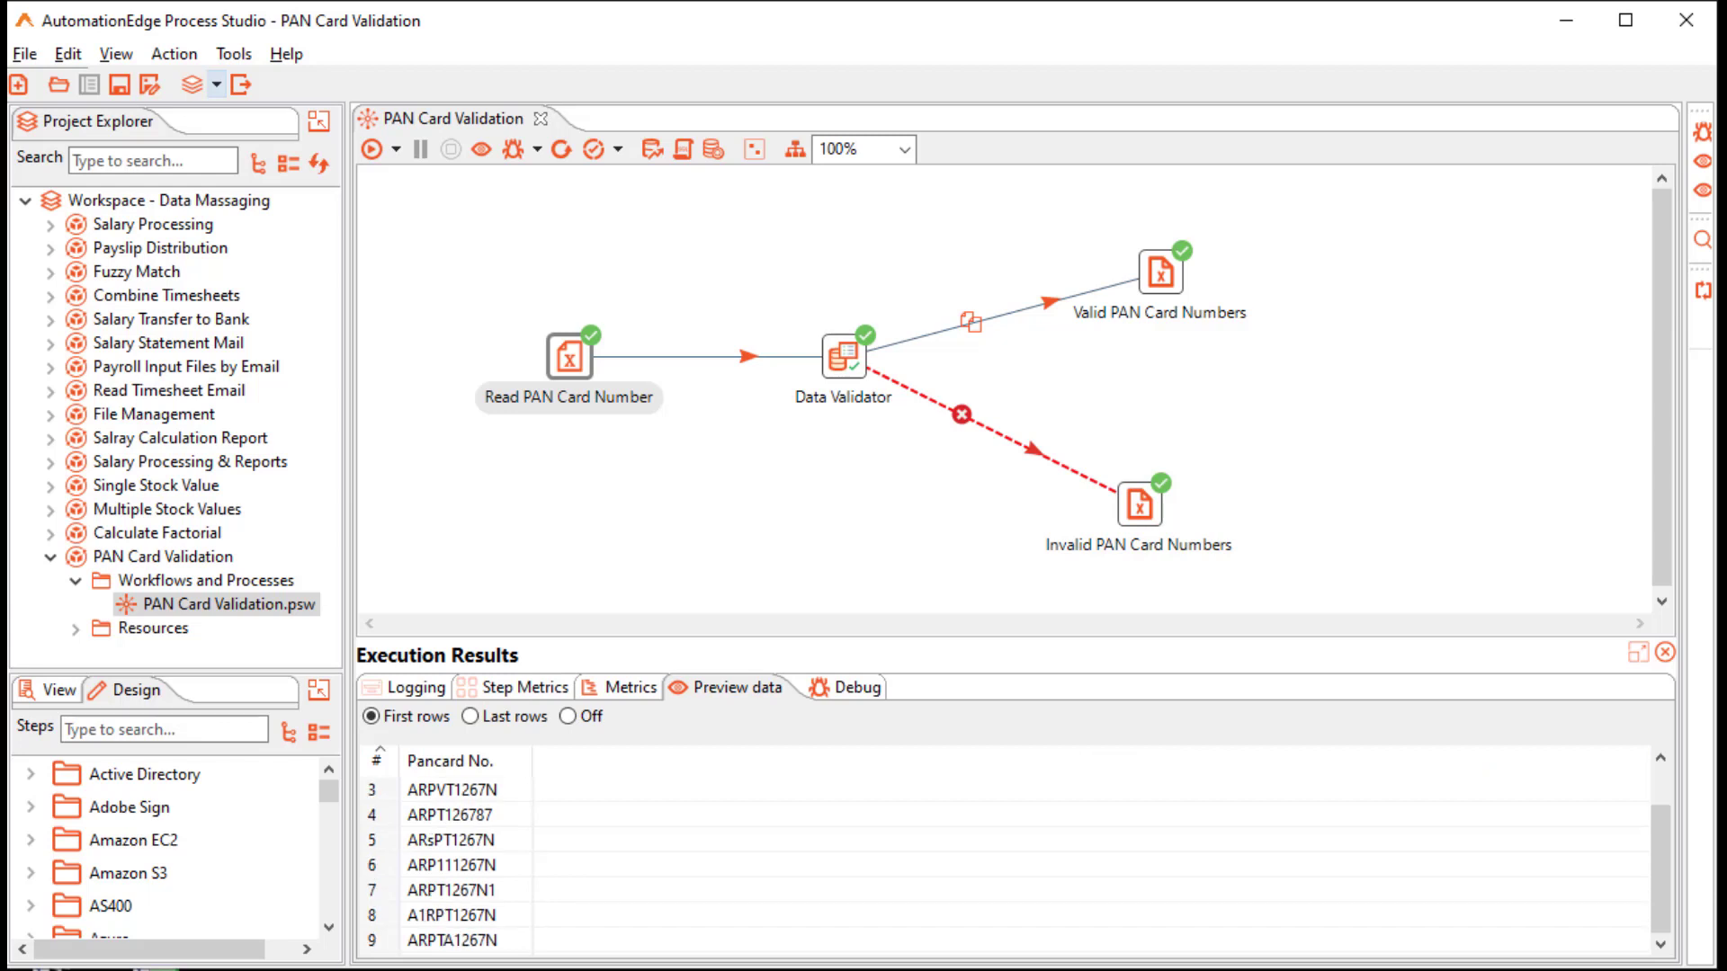
- Preview the output rows of the Data Validator, Valid PAN Card Numbers and Invalid PAN Card Numbers steps
{"action": "left_click", "coordinate": [843, 357]}
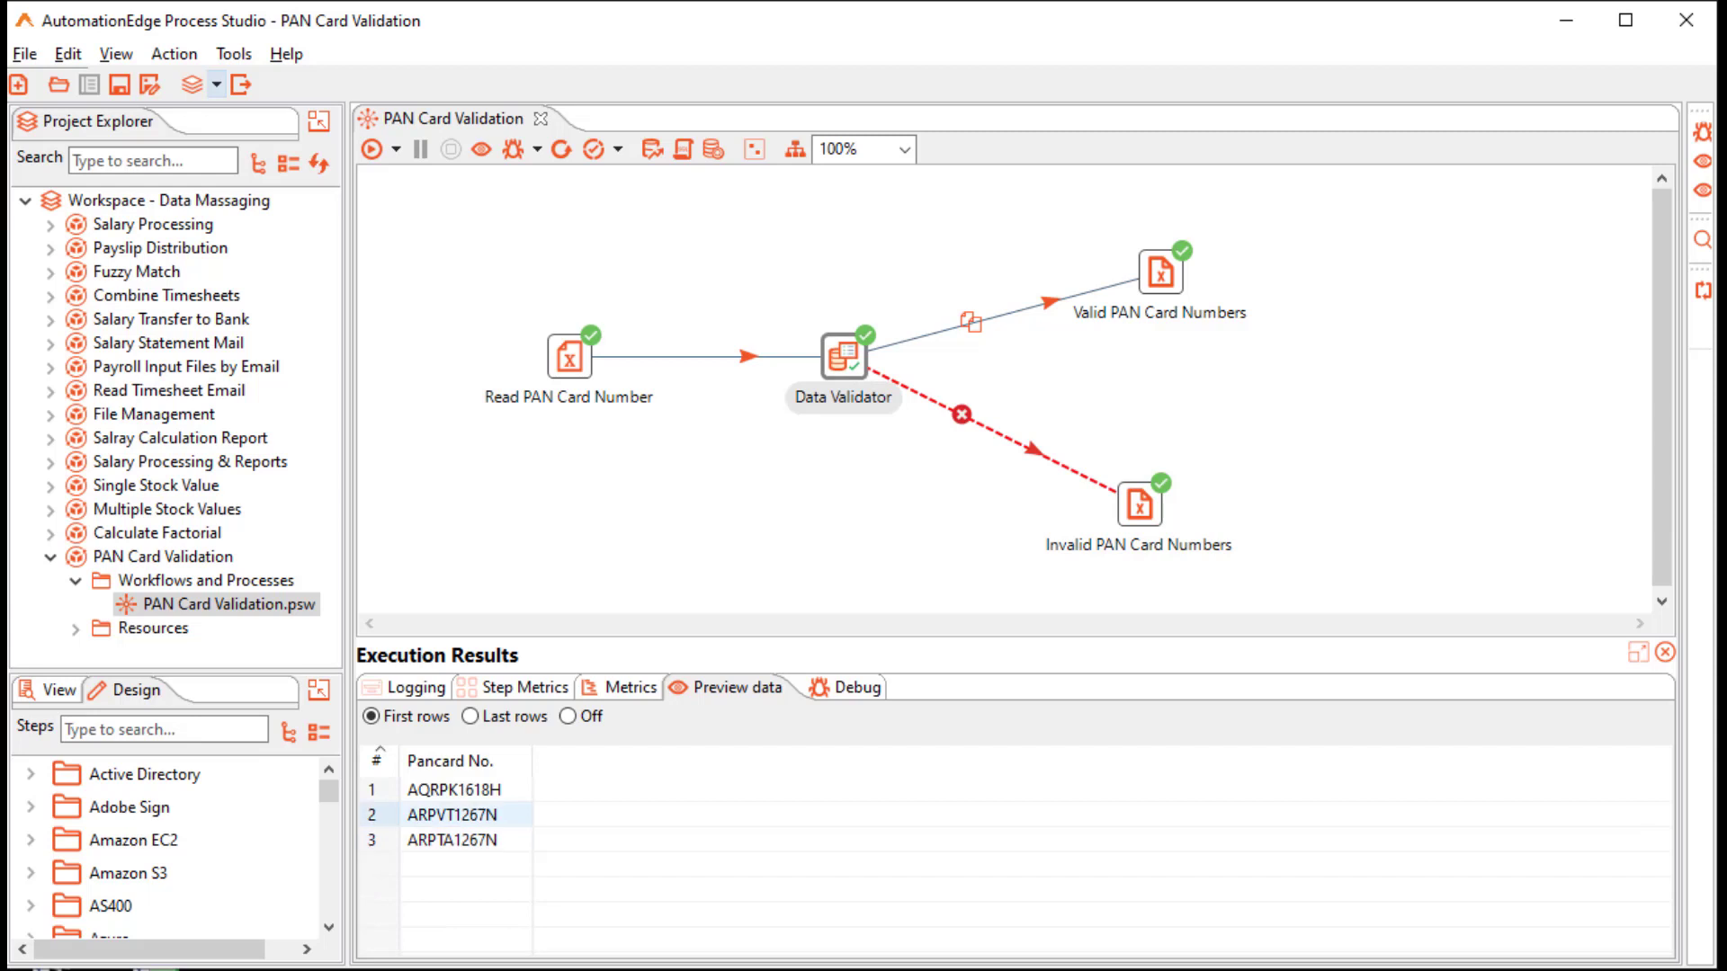
{"action": "left_click", "coordinate": [1160, 272]}
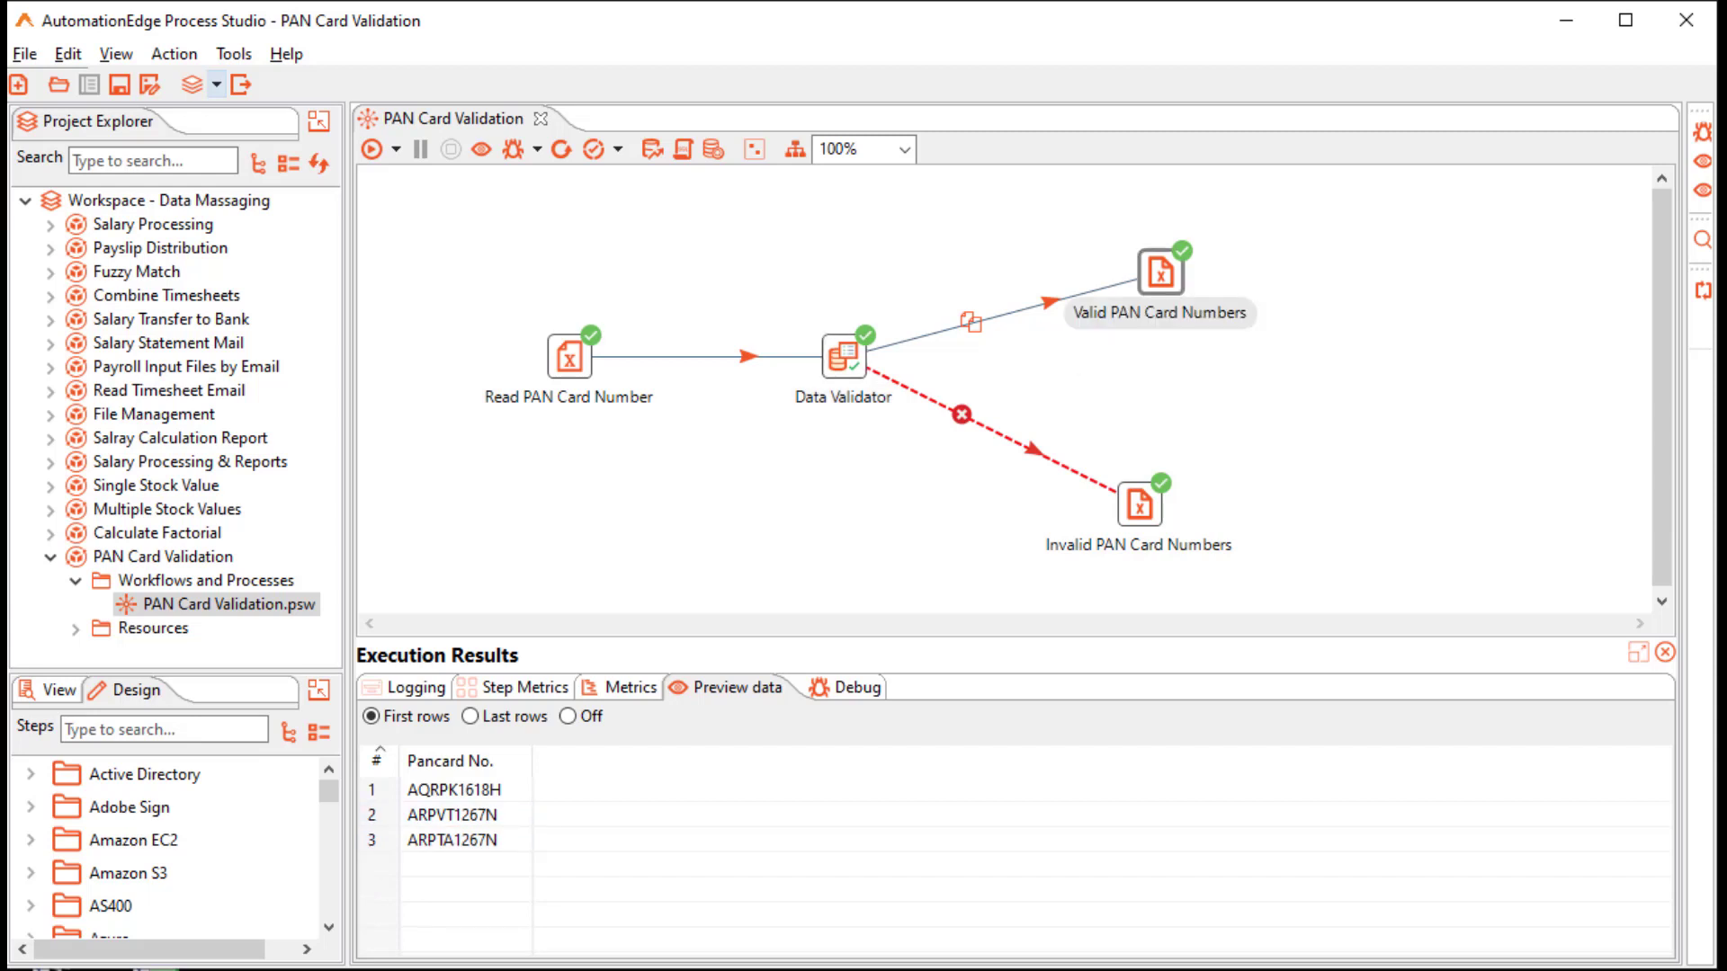
{"action": "left_click", "coordinate": [1139, 504]}
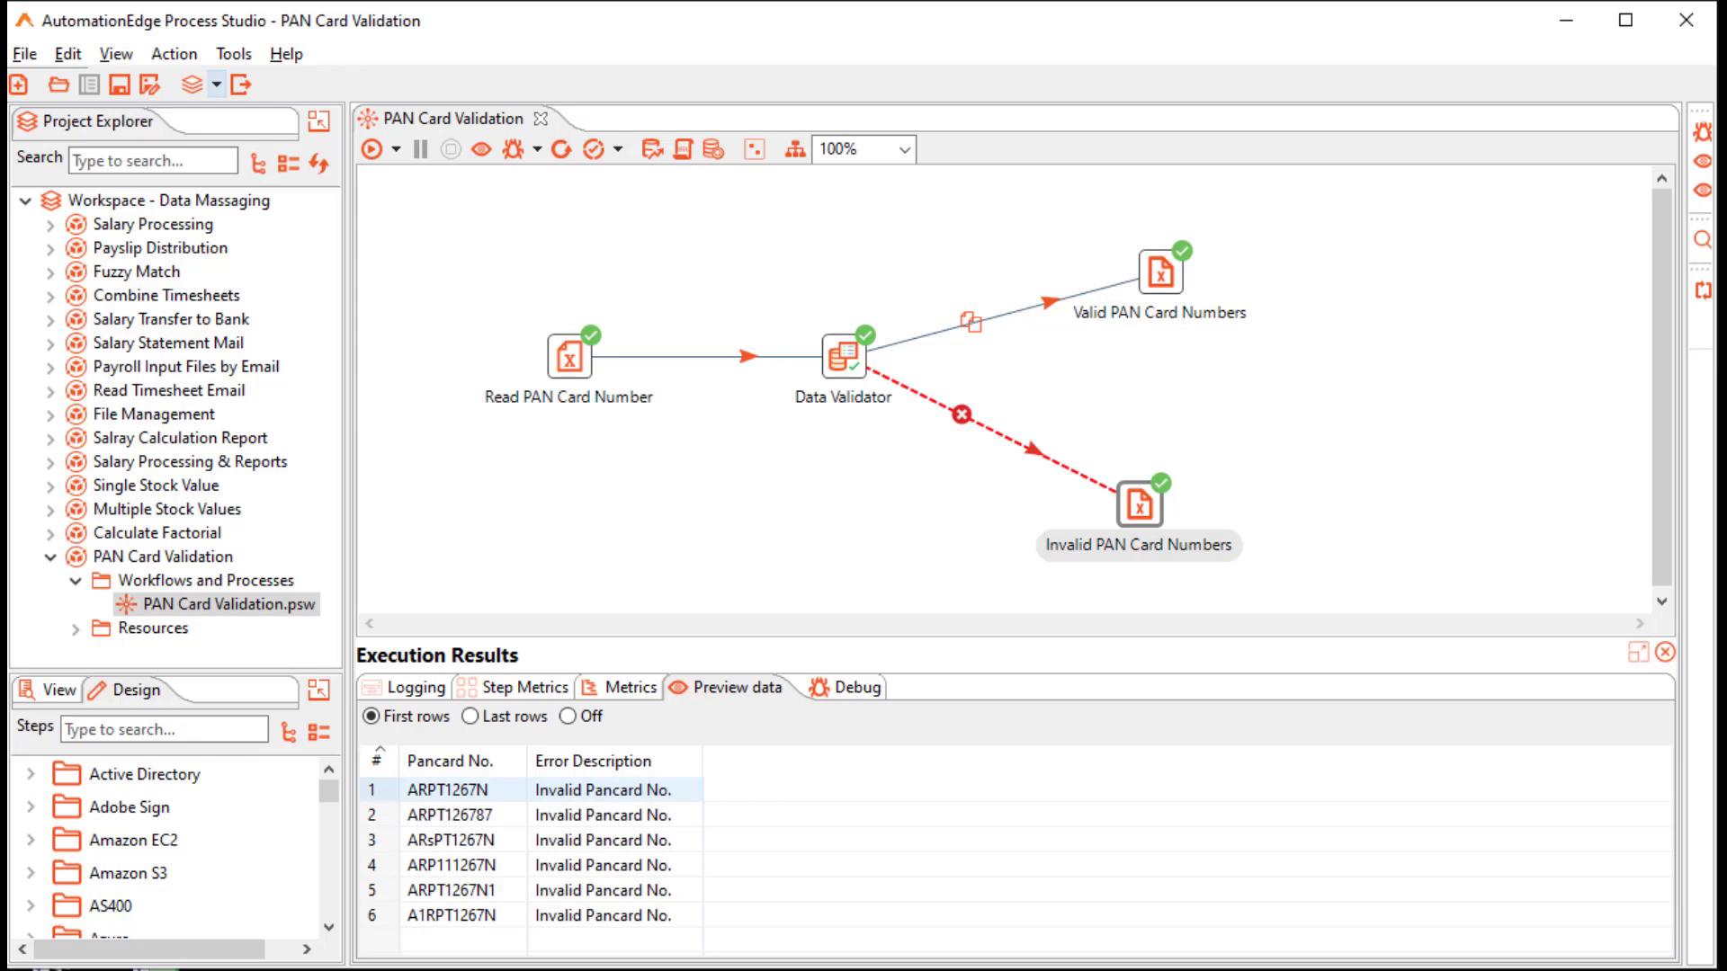
{"action": "left_click", "coordinate": [449, 914]}
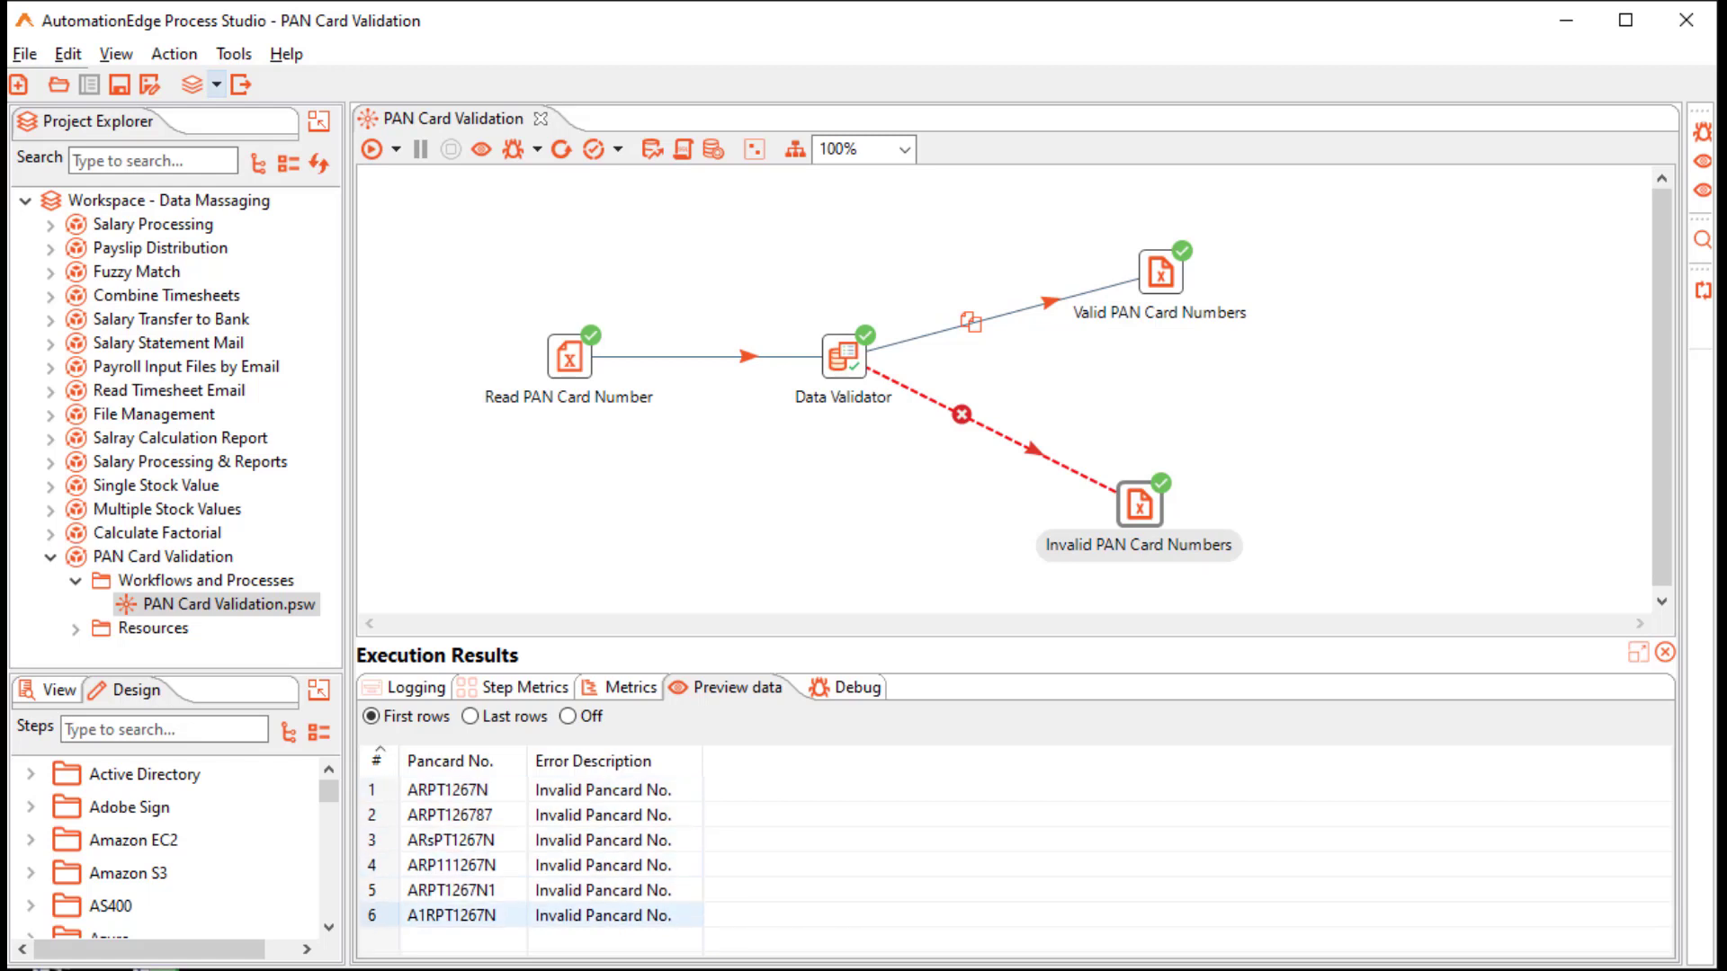